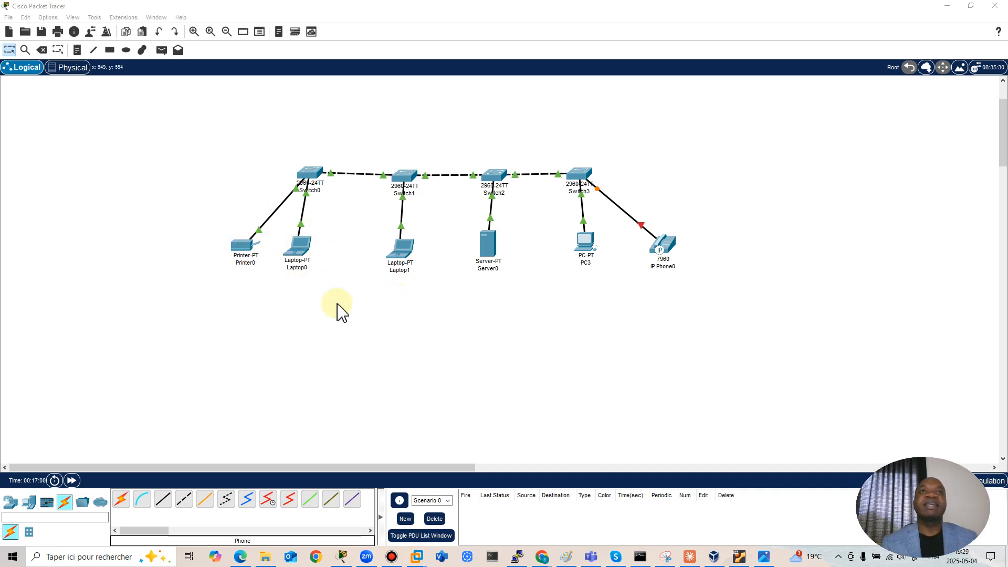
Step: Place a text note beside the network topology reading "-créér des VLANs : 4 VLAN" and start a second dashed line
{"action": "left_click", "coordinate": [77, 50]}
{"action": "left_click", "coordinate": [783, 143]}
{"action": "type", "text": "ce"}
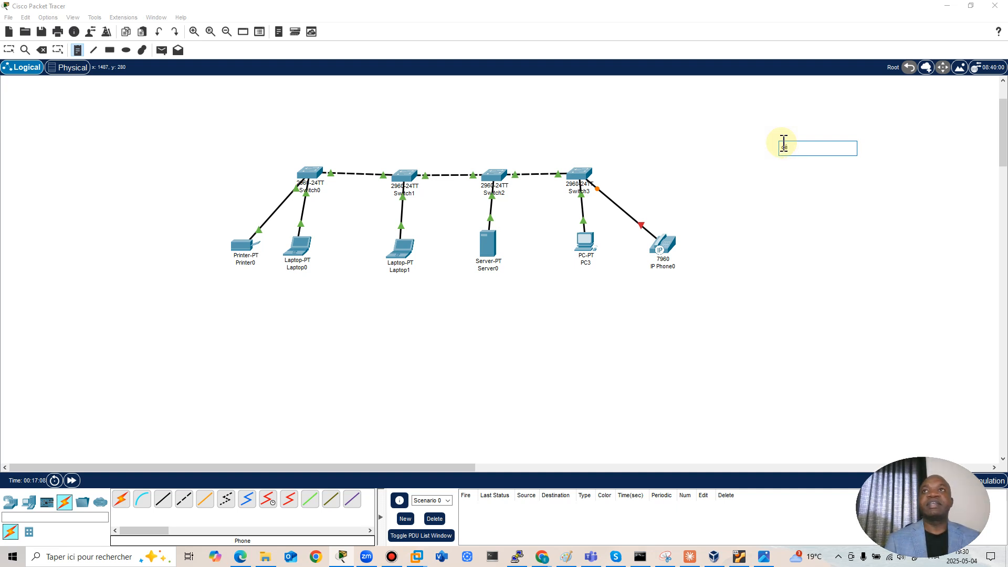
{"action": "key", "text": "BackSpace"}
{"action": "type", "text": "réér des VLANs :"}
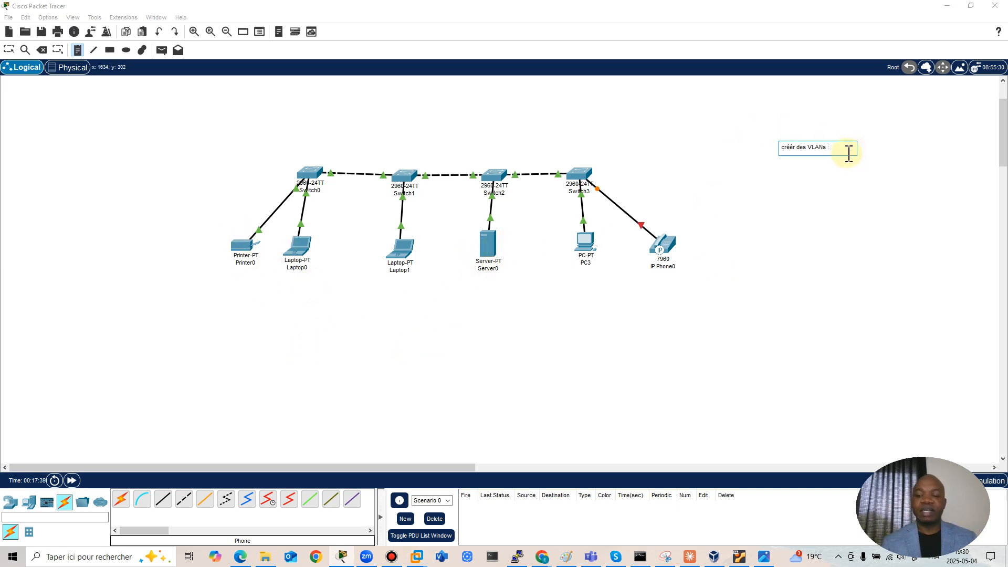
{"action": "type", "text": "4VAL"}
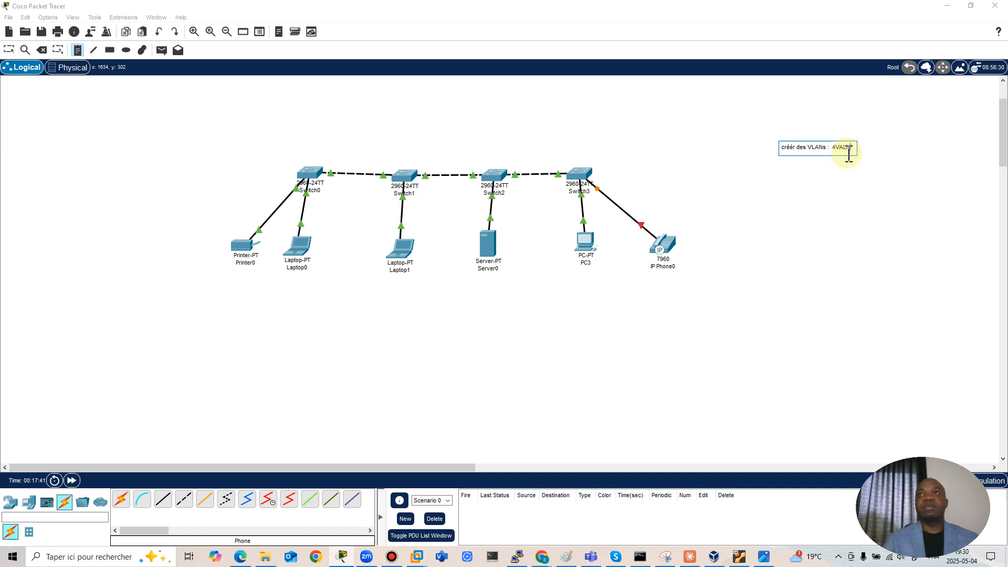
{"action": "key", "text": "BackSpace"}
{"action": "key", "text": "BackSpace"}
{"action": "key", "text": "BackSpace"}
{"action": "type", "text": "VLAN"}
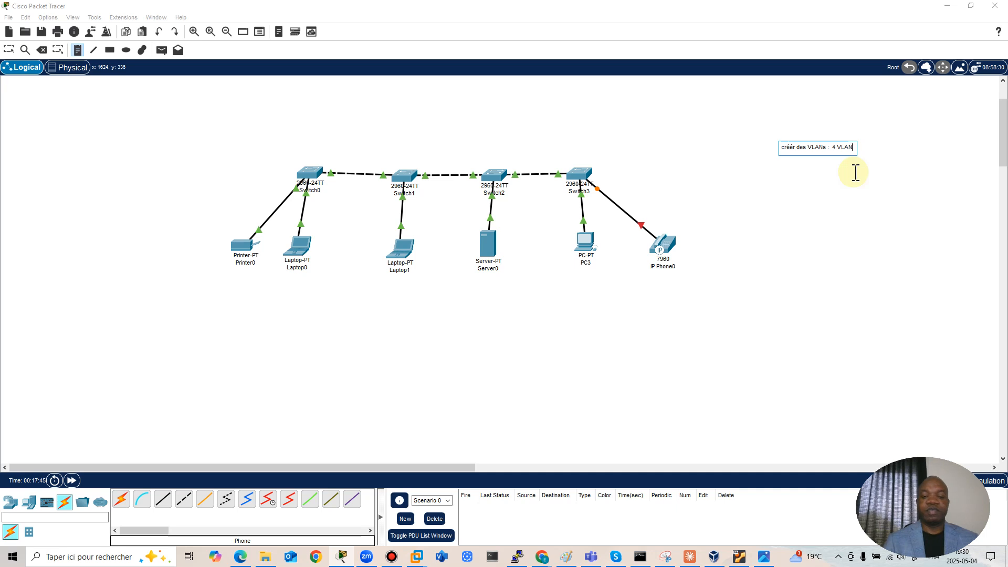
{"action": "key", "text": "Return"}
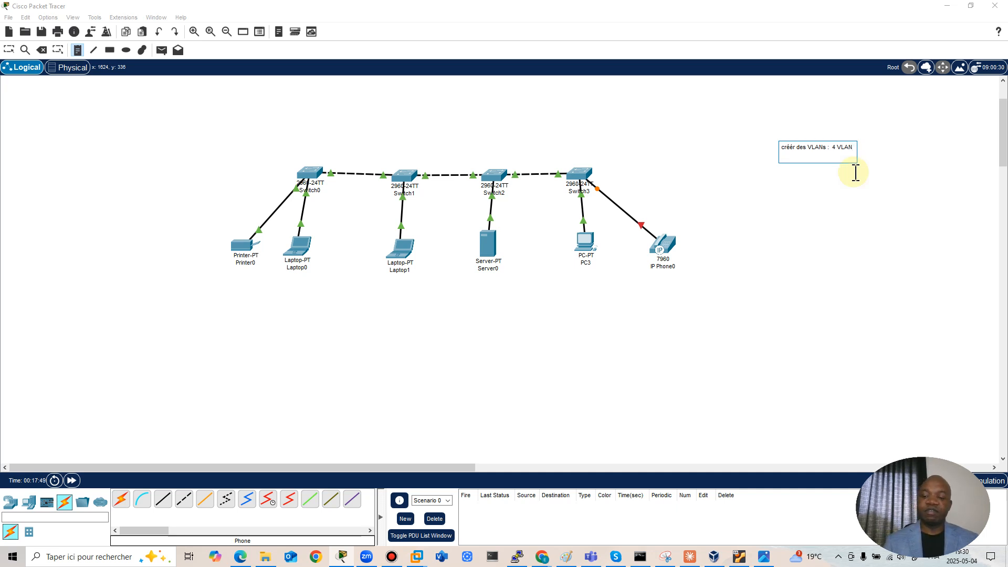
{"action": "key", "text": "Up"}
{"action": "type", "text": "-"}
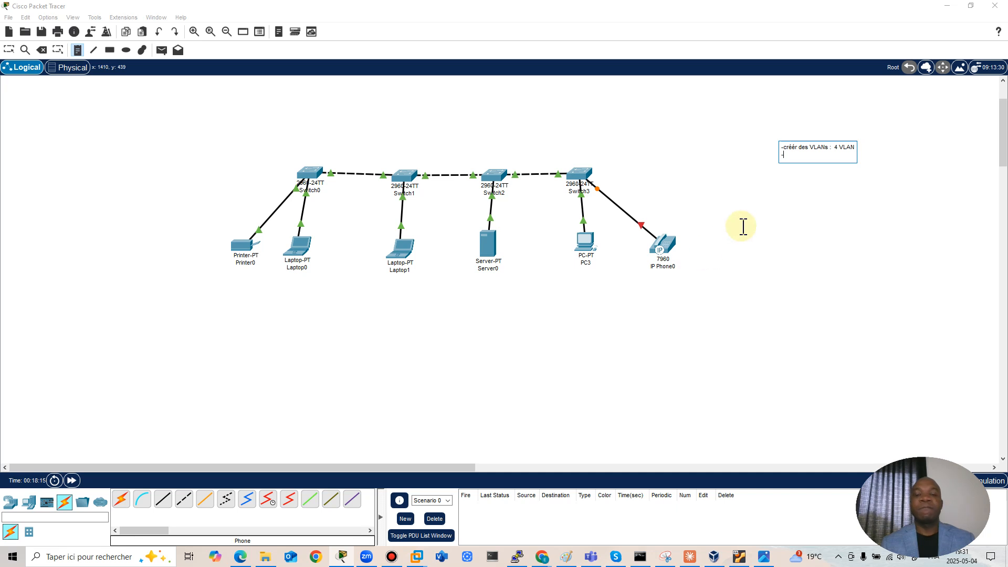
Step: Add the lines "-Assignéer les interfaces aux VLANs" and "-Vérifier un VLAN" to the note
{"action": "type", "text": "Assign"}
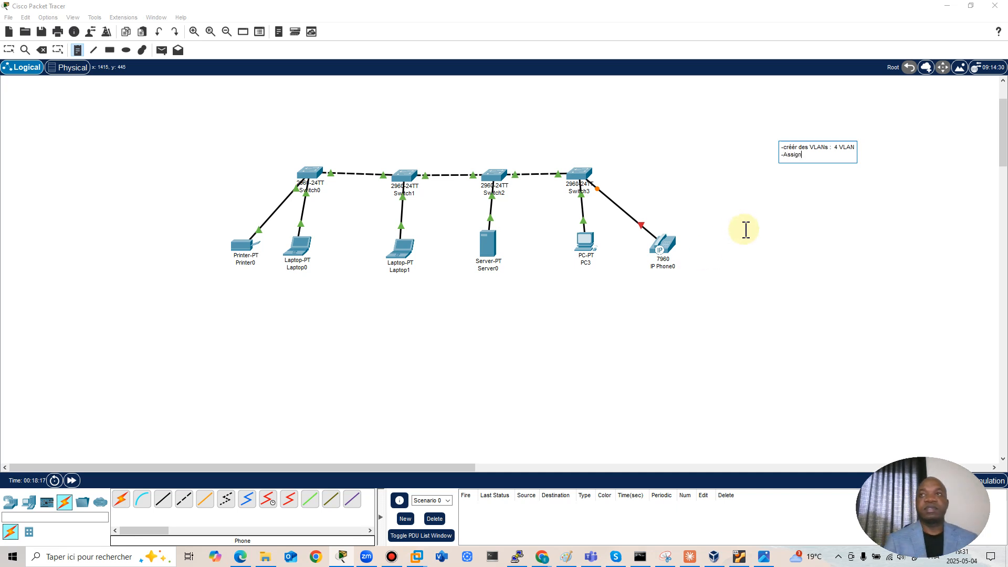
{"action": "type", "text": "éer lkes"}
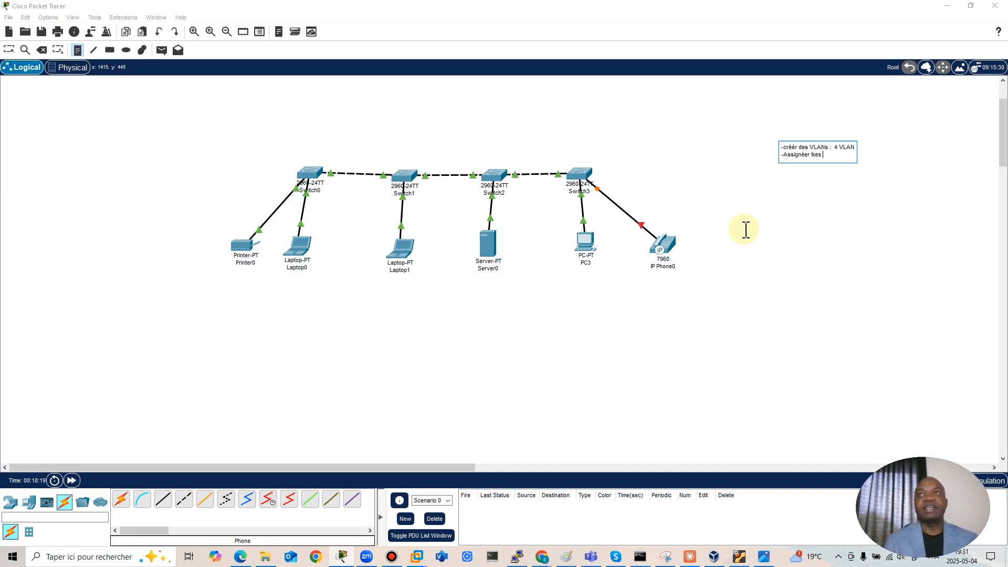
{"action": "key", "text": "BackSpace"}
{"action": "key", "text": "BackSpace"}
{"action": "type", "text": "es interf"}
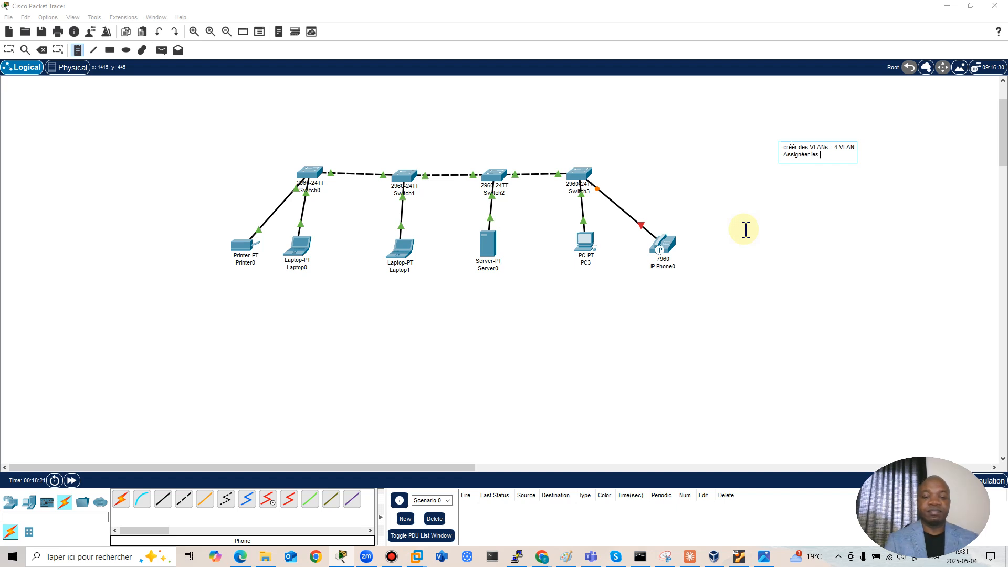
{"action": "type", "text": "aces aux VLANs"}
{"action": "key", "text": "Return"}
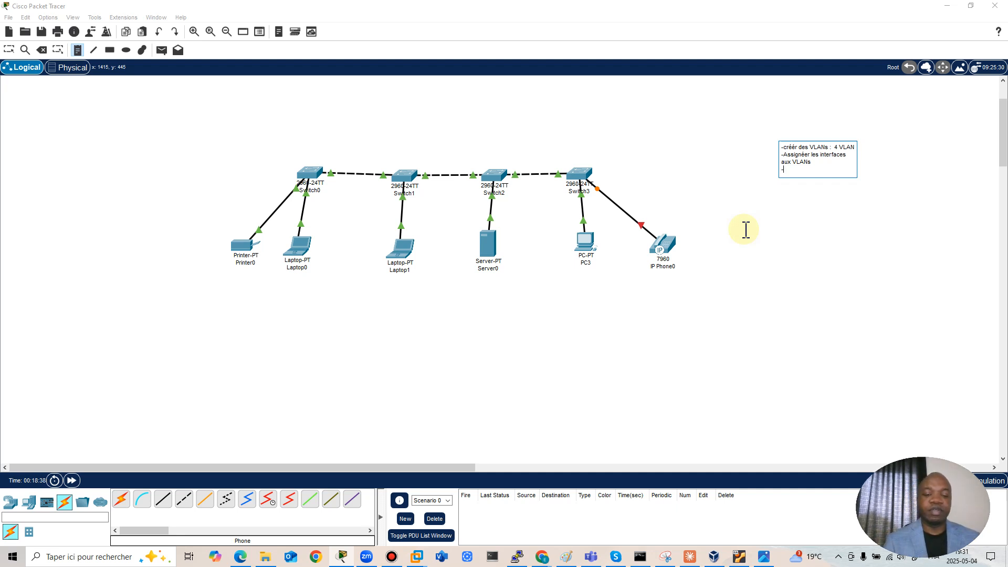
{"action": "type", "text": "Vé"}
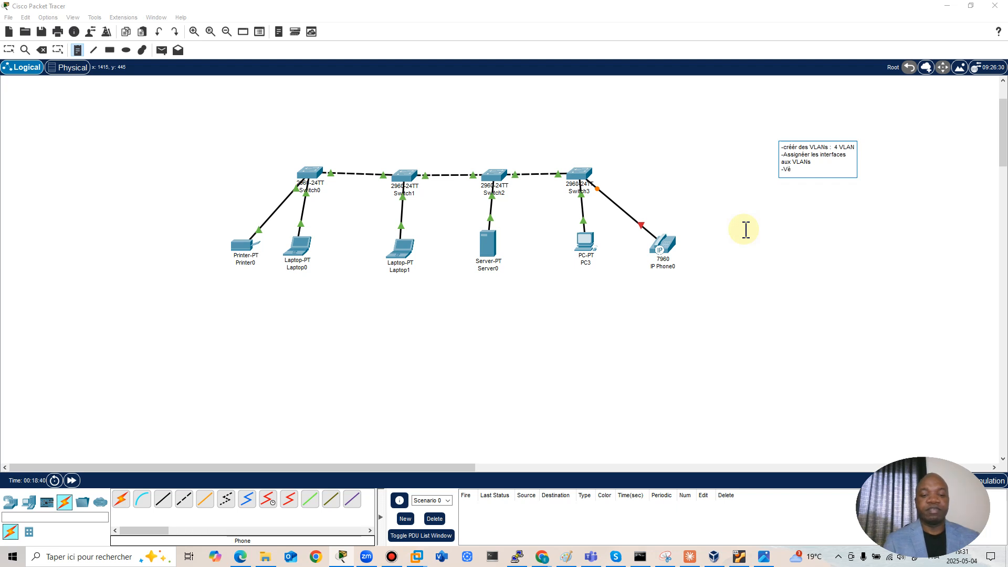
{"action": "type", "text": "rifier un VLAN"}
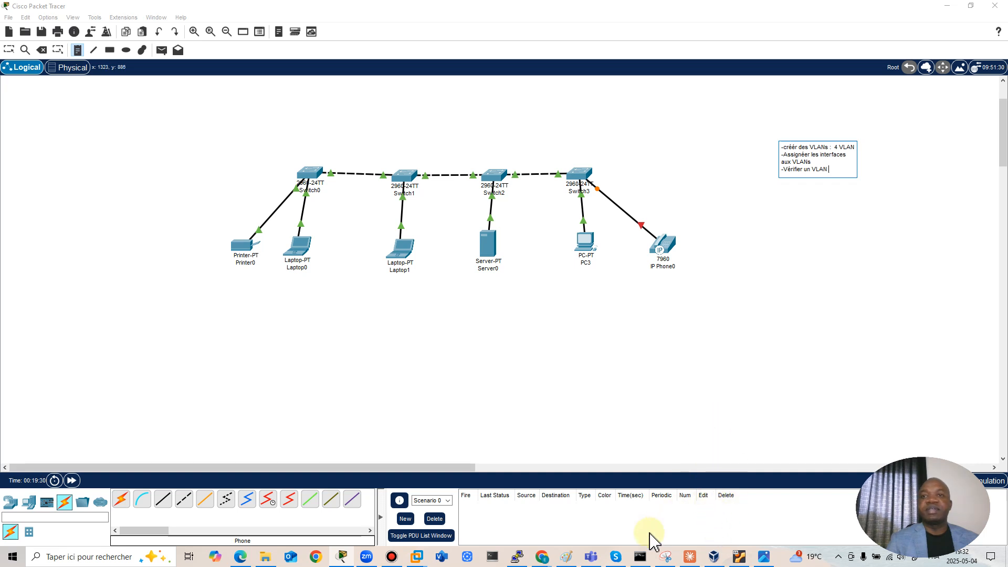
Step: Finish the note and switch to the blank canvas in Paint
{"action": "left_click", "coordinate": [665, 557]}
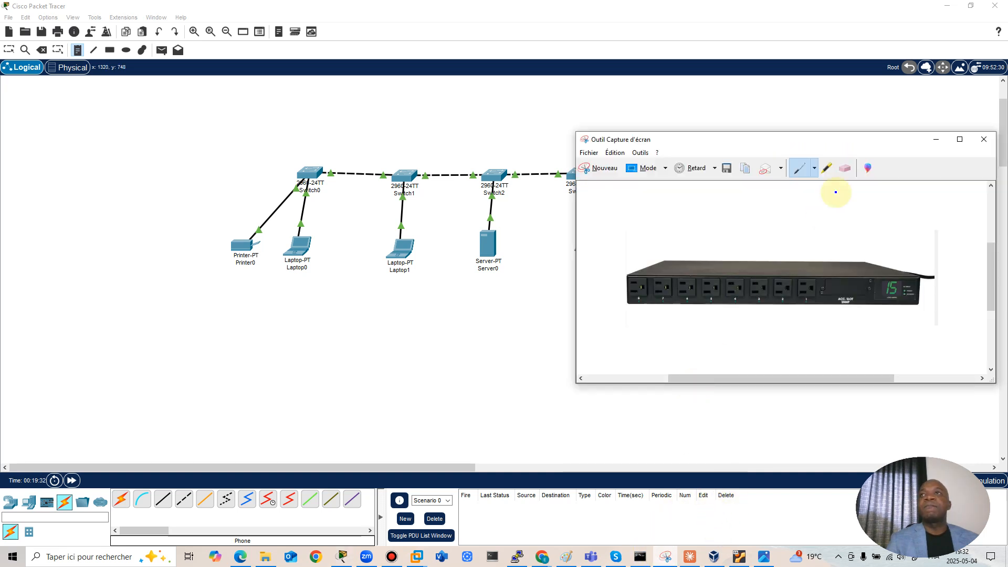
{"action": "left_click", "coordinate": [984, 140]}
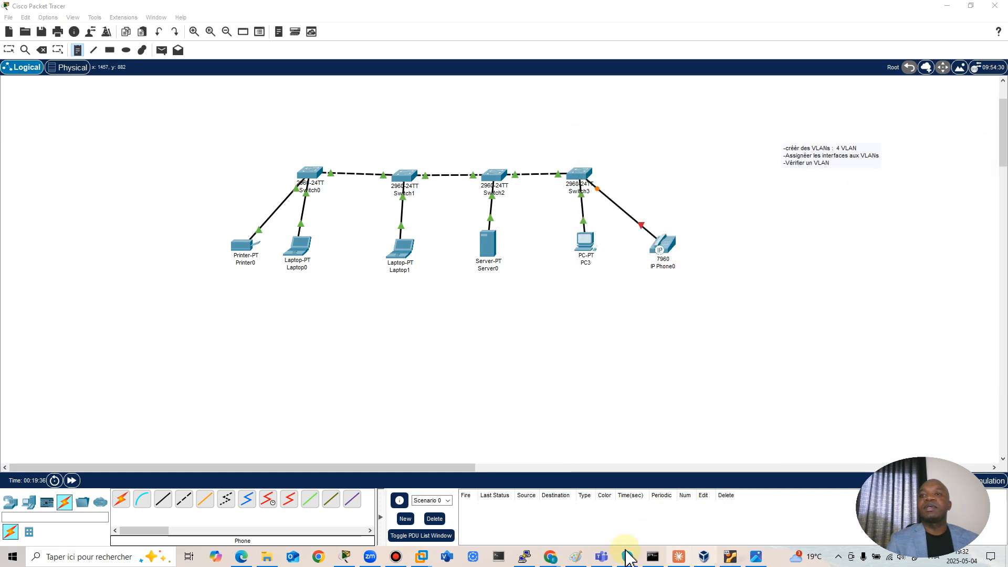
{"action": "left_click", "coordinate": [576, 556]}
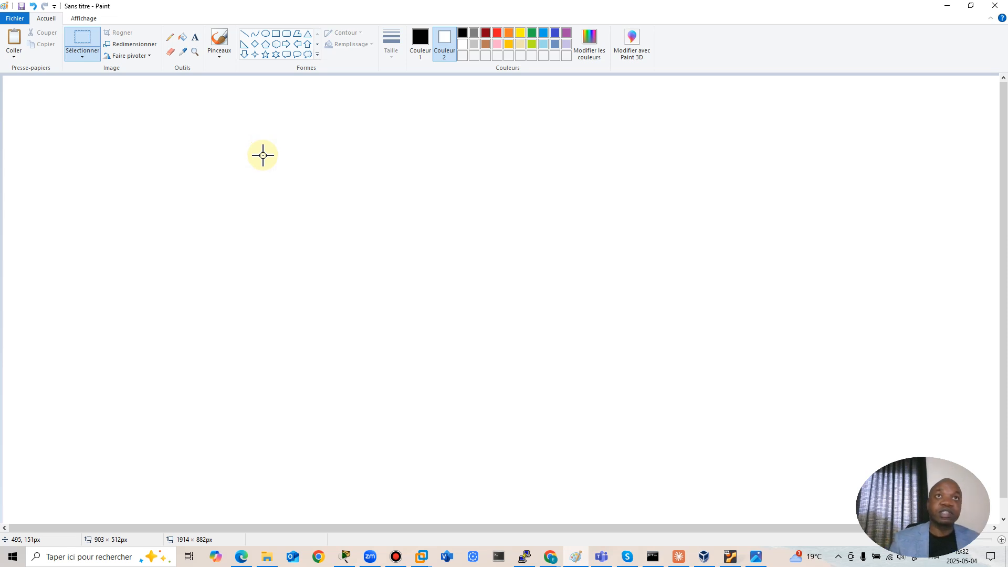
Step: Try the Pencil tool with freehand marks on the blank canvas
{"action": "left_click", "coordinate": [263, 156]}
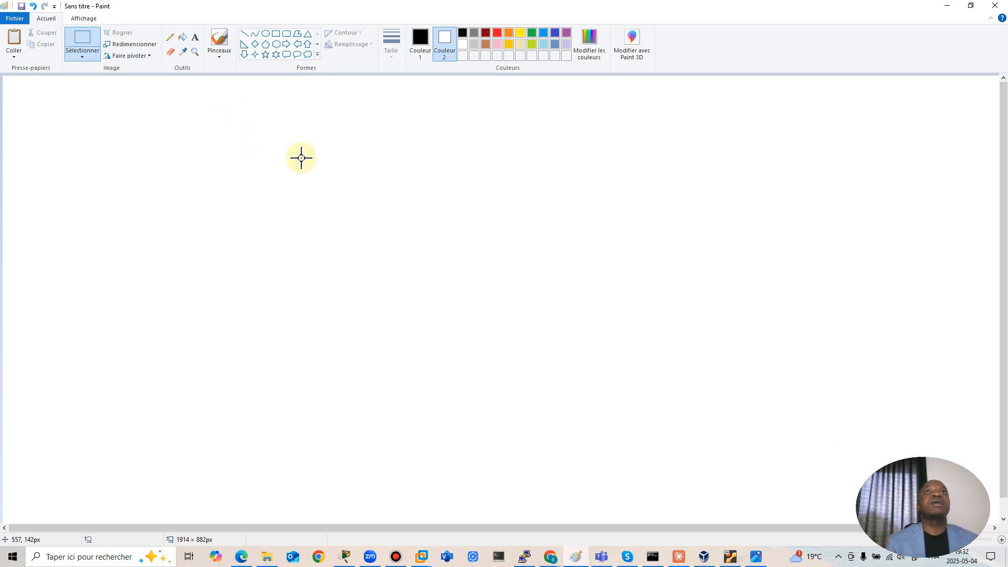
{"action": "left_click", "coordinate": [170, 38]}
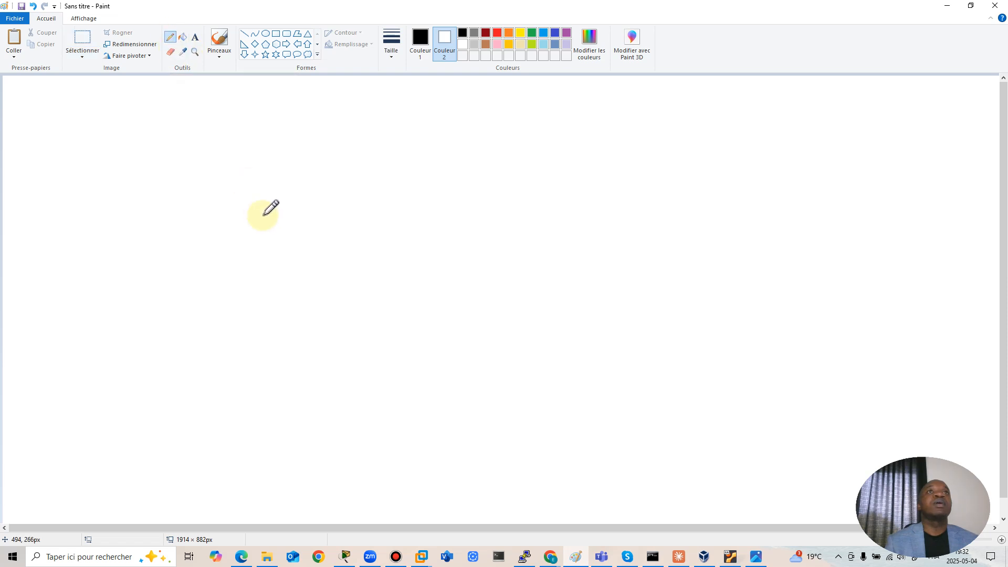
{"action": "left_click", "coordinate": [273, 166]}
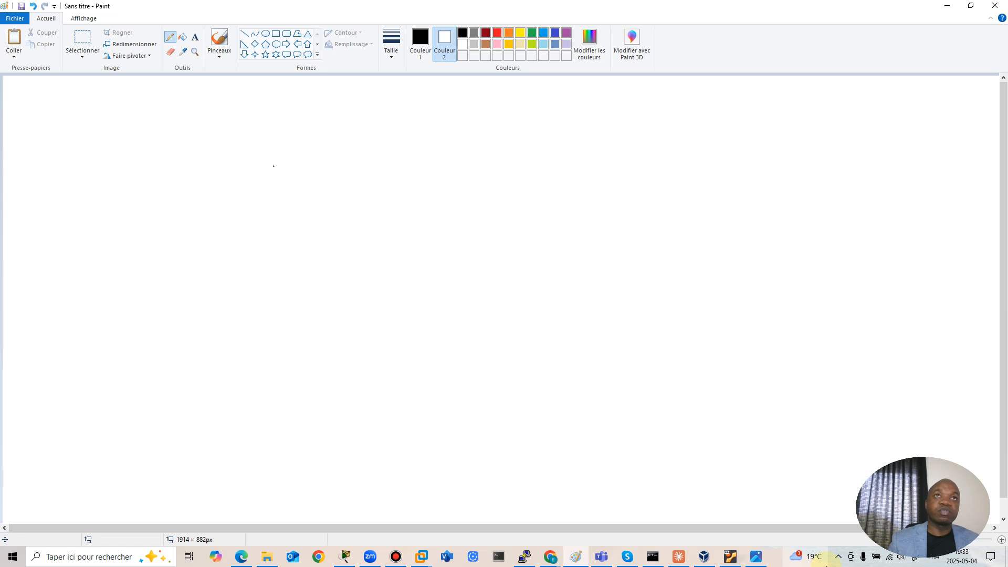
{"action": "mouse_move", "coordinate": [826, 565]}
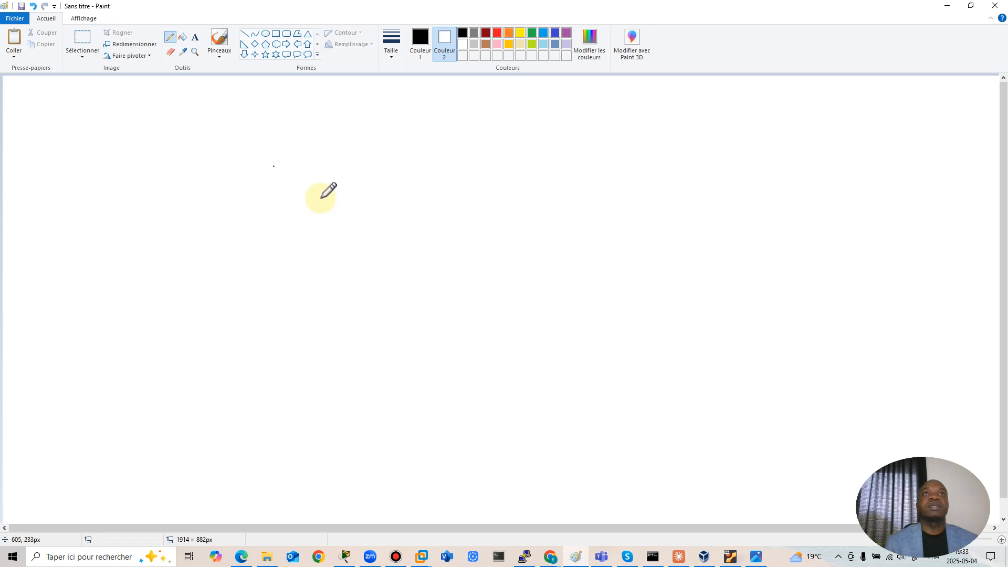
{"action": "left_click_drag", "start_coordinate": [320, 198], "coordinate": [177, 235]}
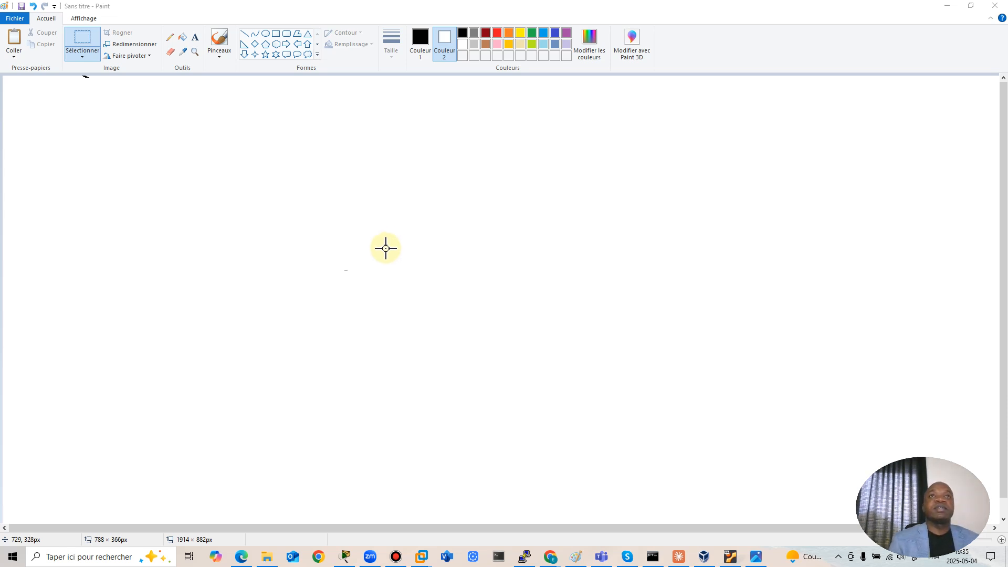
Step: Handwrite "- 4 VLANS" and, beneath it, "→ Nommer VLANS" on the canvas with the Pencil tool
{"action": "left_click", "coordinate": [171, 40]}
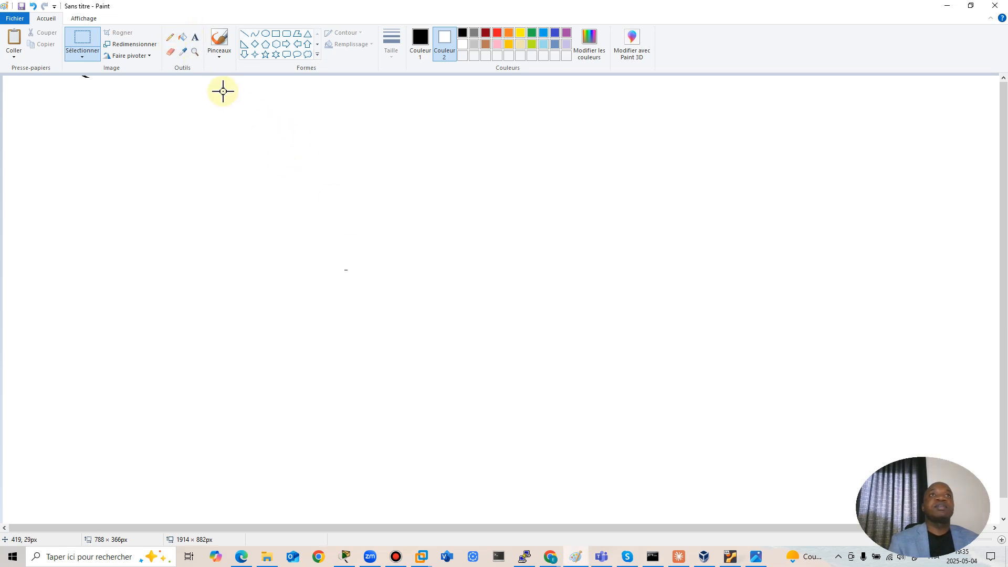
{"action": "left_click", "coordinate": [170, 37]}
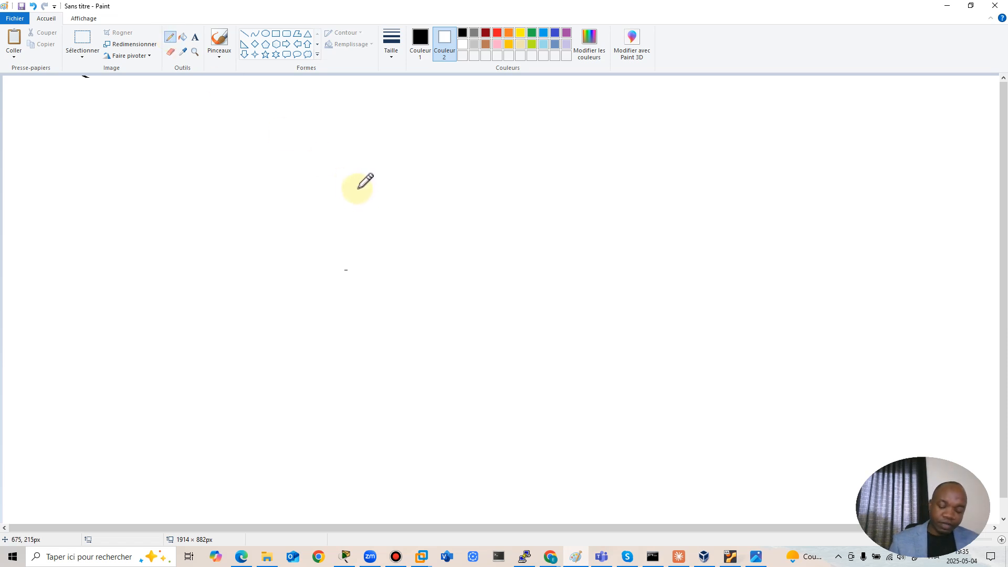
{"action": "left_click_drag", "start_coordinate": [358, 190], "coordinate": [455, 190]}
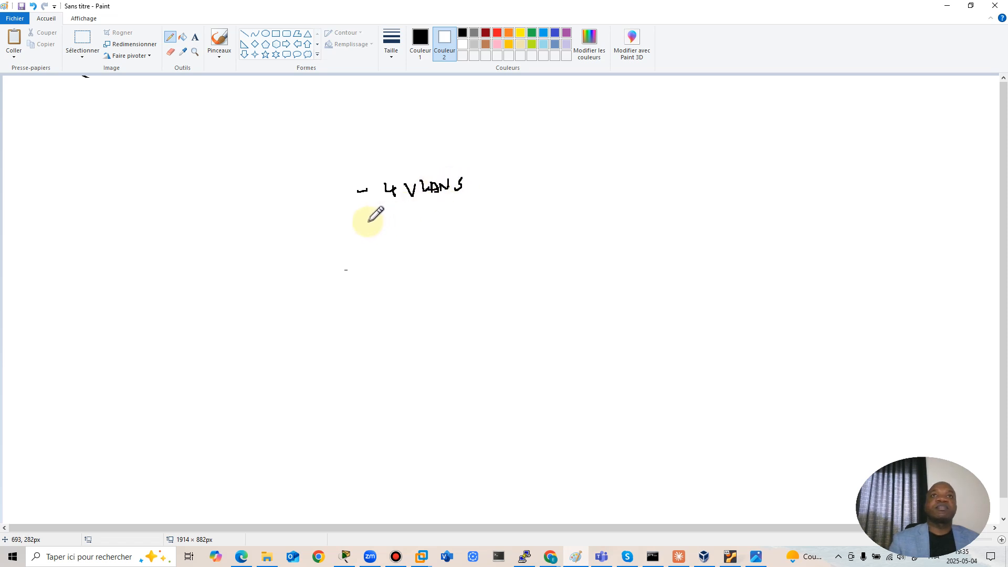
{"action": "left_click_drag", "start_coordinate": [362, 226], "coordinate": [379, 226]}
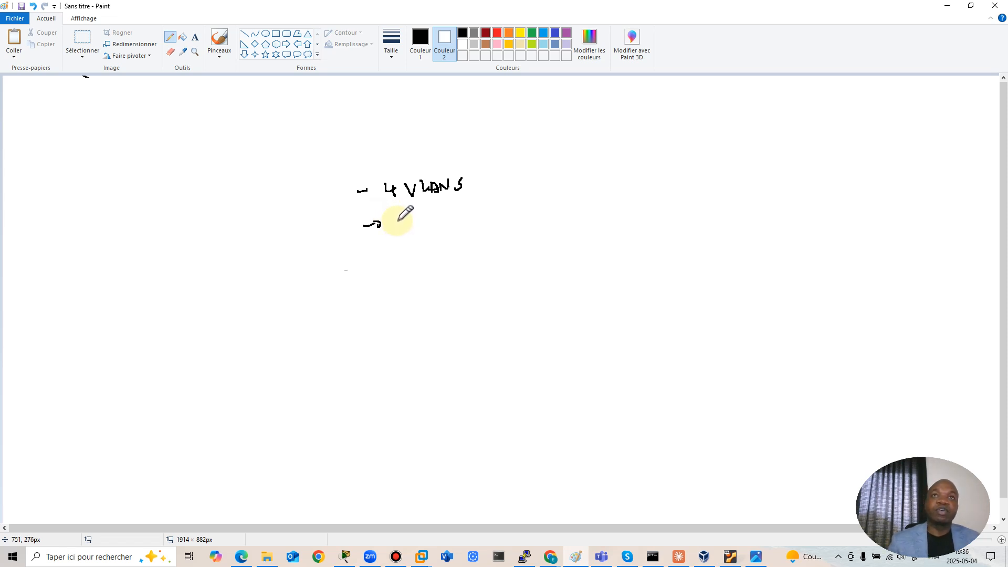
{"action": "mouse_move", "coordinate": [395, 223]}
{"action": "left_mouse_down"}
{"action": "mouse_move", "coordinate": [473, 213]}
{"action": "mouse_move", "coordinate": [485, 223]}
{"action": "mouse_move", "coordinate": [504, 198]}
{"action": "mouse_move", "coordinate": [513, 207]}
{"action": "mouse_move", "coordinate": [504, 225]}
{"action": "left_mouse_up"}
Step: Handwrite two more arrowed lines below the list: "Assigner les interfaces VLANs" and "Vérifier VLANs"
{"action": "mouse_move", "coordinate": [364, 269]}
{"action": "left_mouse_down"}
{"action": "mouse_move", "coordinate": [385, 265]}
{"action": "mouse_move", "coordinate": [380, 274]}
{"action": "left_mouse_up"}
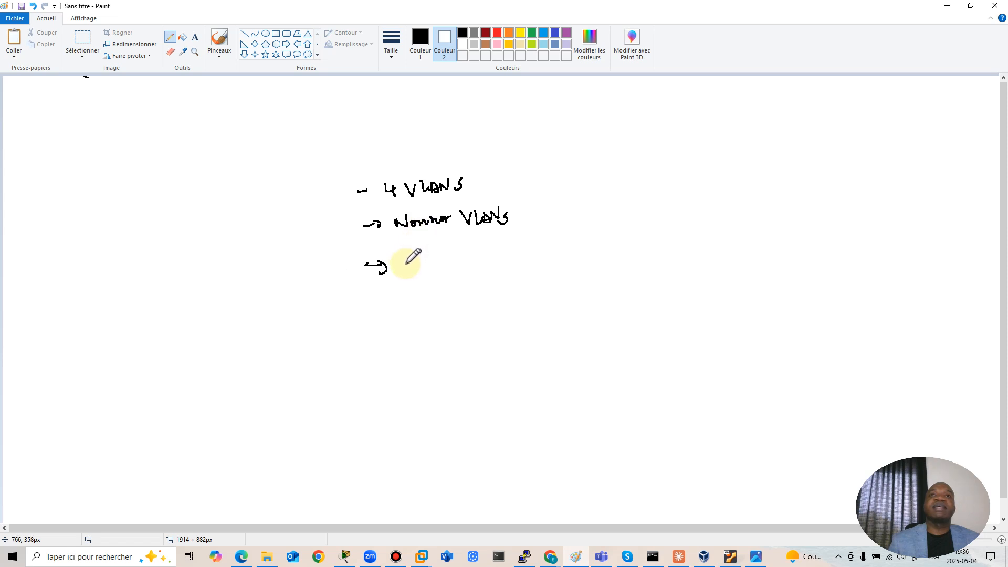
{"action": "left_click_drag", "start_coordinate": [401, 266], "coordinate": [430, 265]}
{"action": "mouse_move", "coordinate": [434, 260]}
{"action": "left_mouse_down"}
{"action": "mouse_move", "coordinate": [446, 273]}
{"action": "mouse_move", "coordinate": [474, 261]}
{"action": "mouse_move", "coordinate": [567, 257]}
{"action": "mouse_move", "coordinate": [651, 272]}
{"action": "left_mouse_up"}
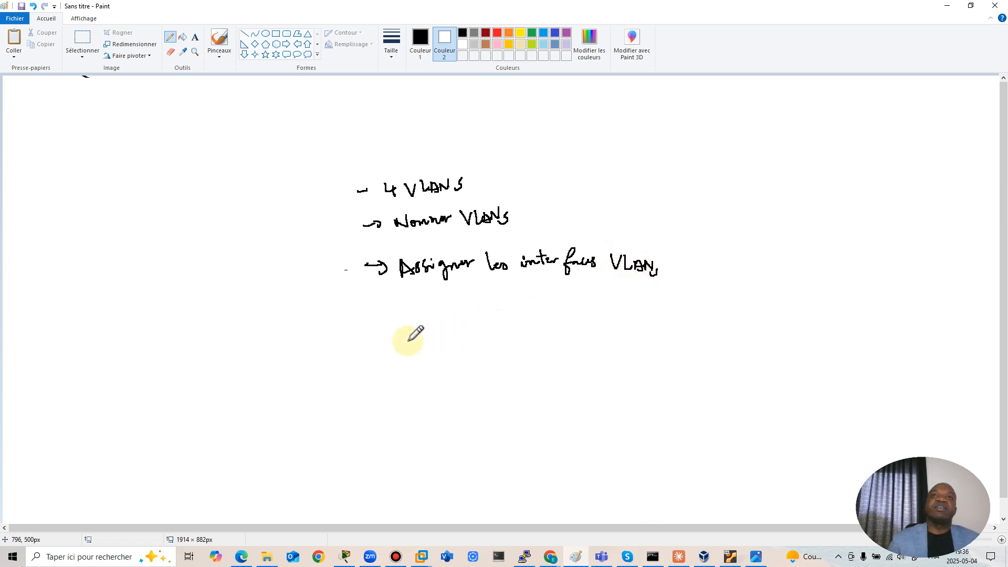
{"action": "mouse_move", "coordinate": [377, 321]}
{"action": "left_mouse_down"}
{"action": "mouse_move", "coordinate": [510, 305]}
{"action": "mouse_move", "coordinate": [514, 292]}
{"action": "mouse_move", "coordinate": [531, 292]}
{"action": "mouse_move", "coordinate": [534, 310]}
{"action": "left_mouse_up"}
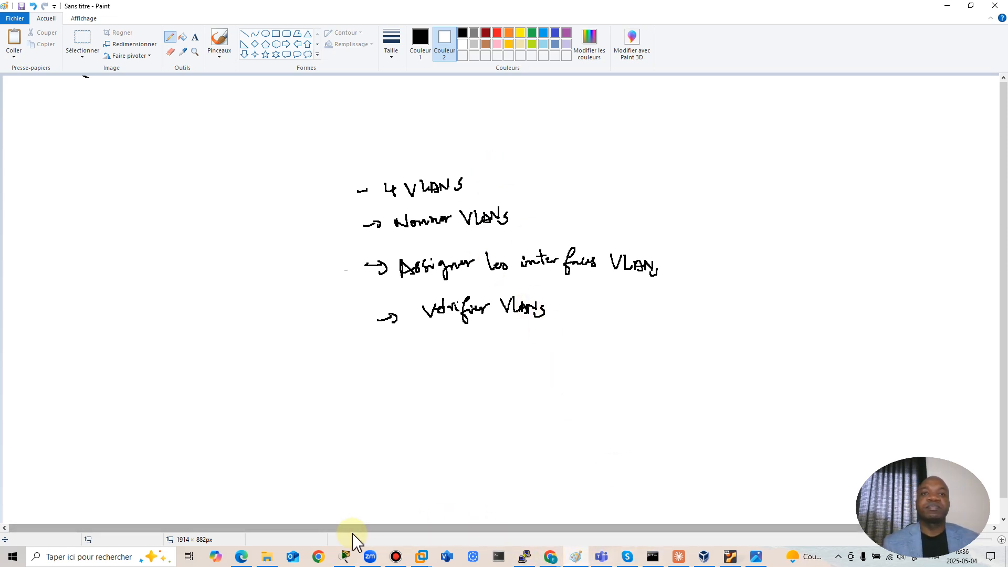
Step: Switch back to Cisco Packet Tracer and try to edit the VLAN task note beside the topology
{"action": "left_click", "coordinate": [345, 557]}
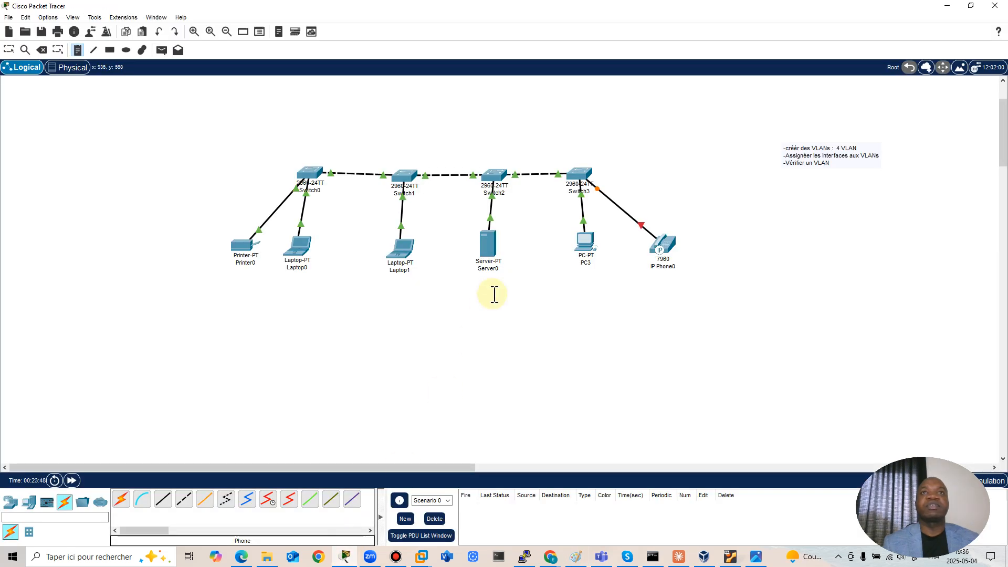
{"action": "left_click", "coordinate": [854, 168]}
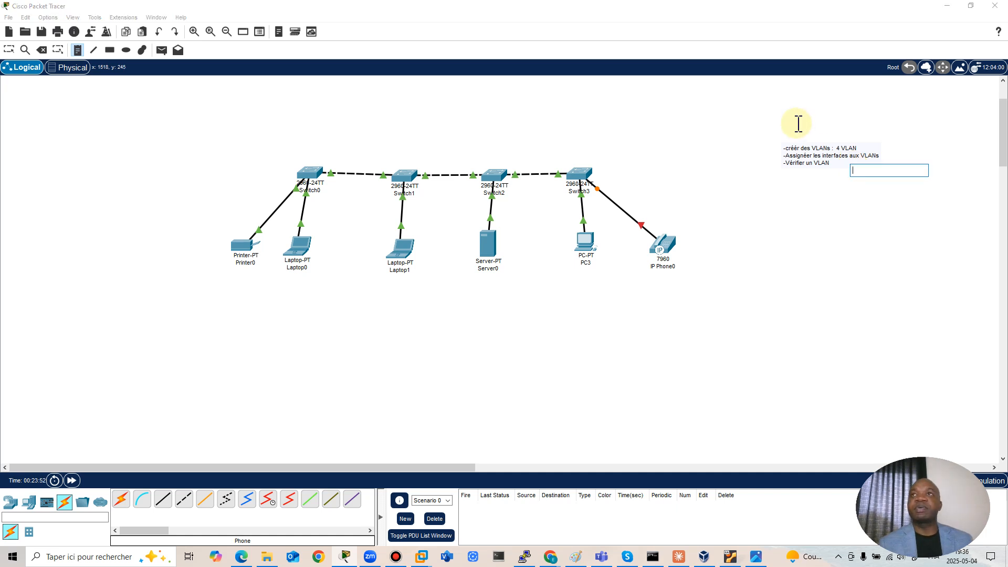
{"action": "left_click", "coordinate": [780, 147]}
{"action": "left_click", "coordinate": [803, 163]}
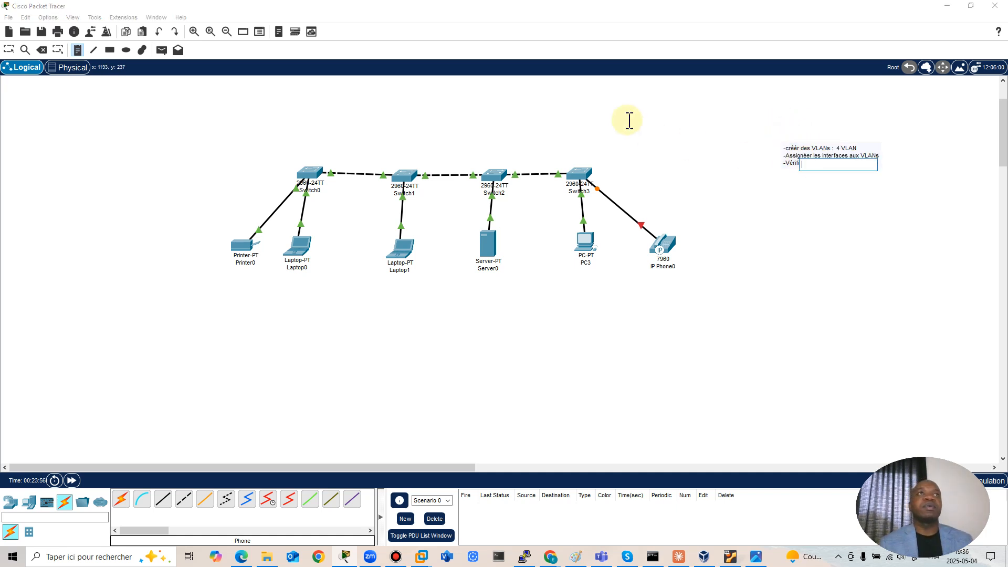
Step: Open the VLAN task note with the Select tool and delete all its text to remove it from the workspace
{"action": "left_click", "coordinate": [9, 50]}
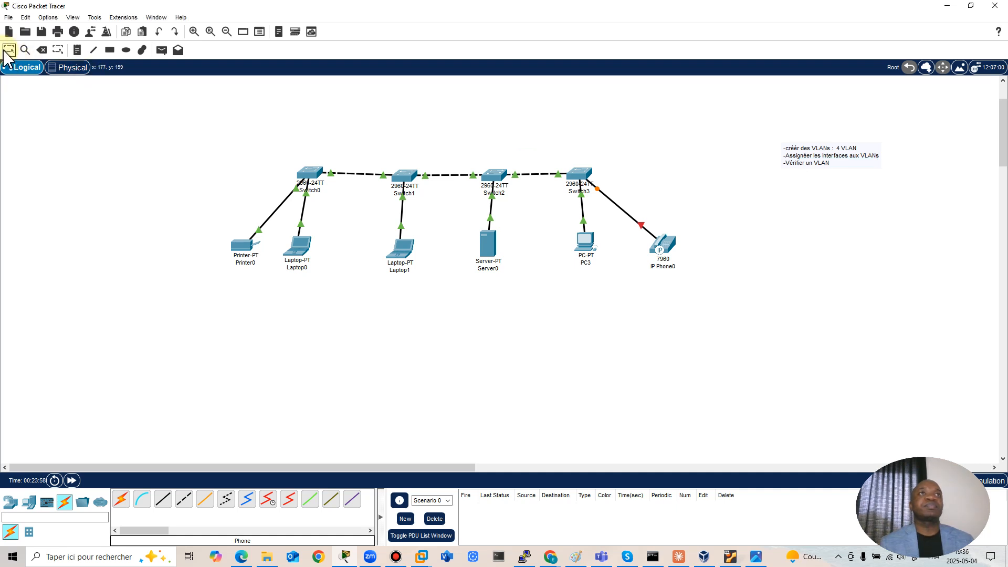
{"action": "double_click", "coordinate": [793, 153]}
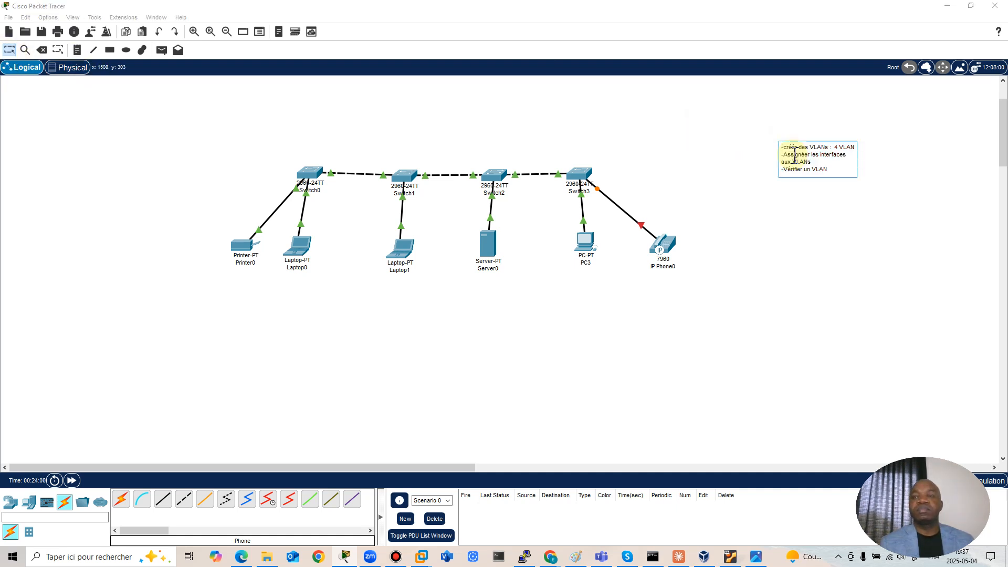
{"action": "left_click", "coordinate": [784, 132]}
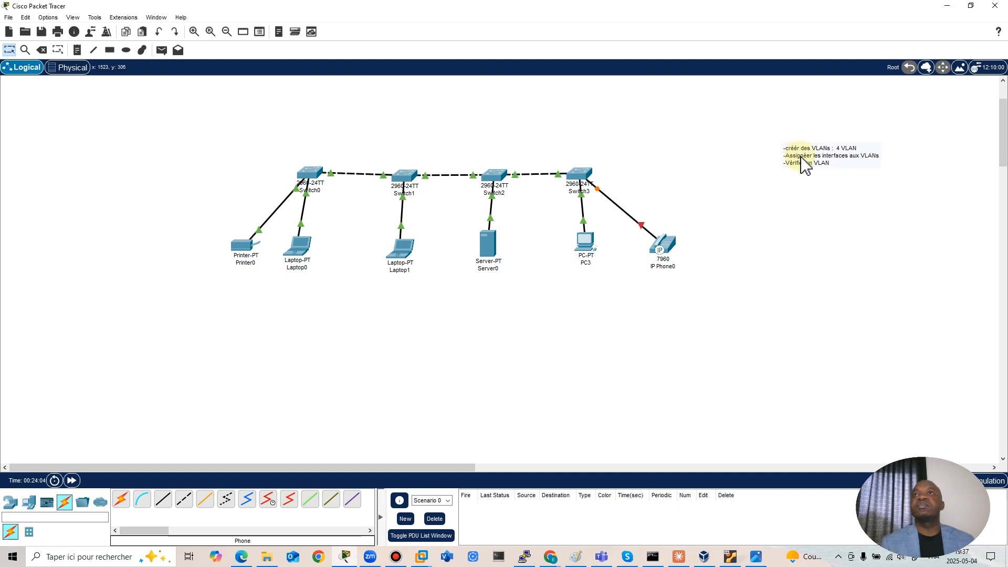
{"action": "double_click", "coordinate": [801, 158]}
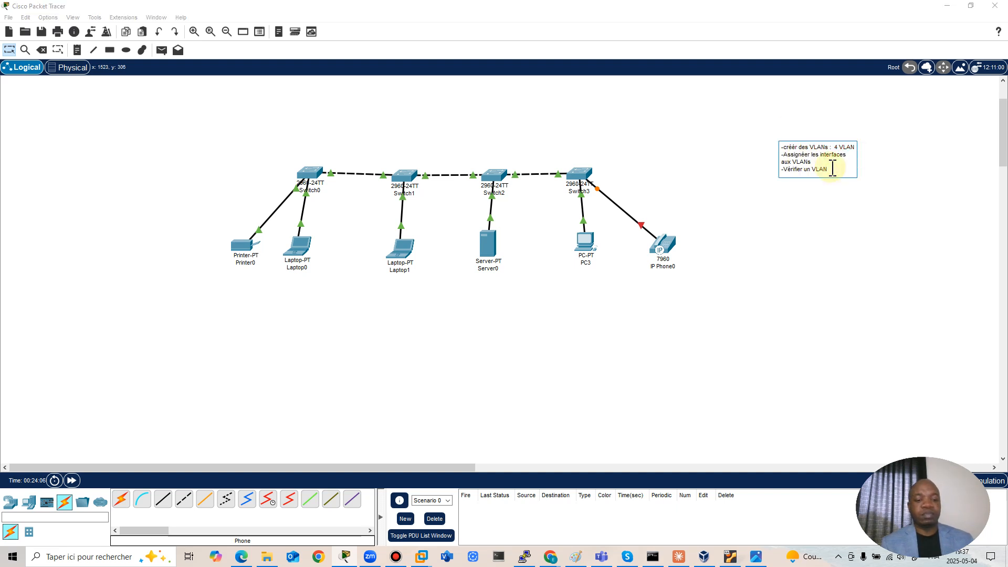
{"action": "key", "text": "ctrl+a"}
{"action": "key", "text": "Delete"}
{"action": "left_click", "coordinate": [826, 208]}
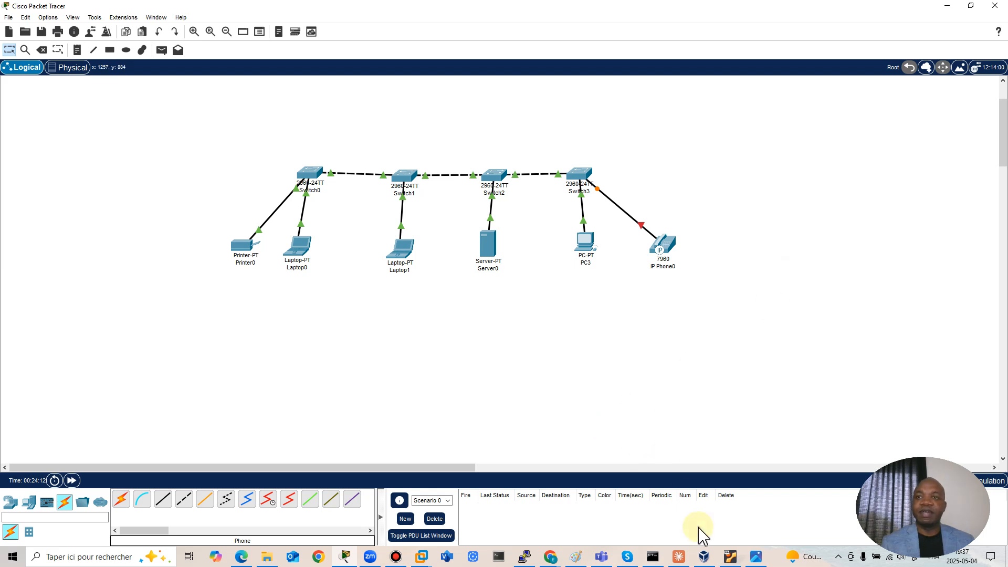
Step: Switch to Paint and handwrite an arrow from "4 VLANS" to the VLAN numbers "10; 20; 30 et 40"
{"action": "left_click", "coordinate": [576, 556]}
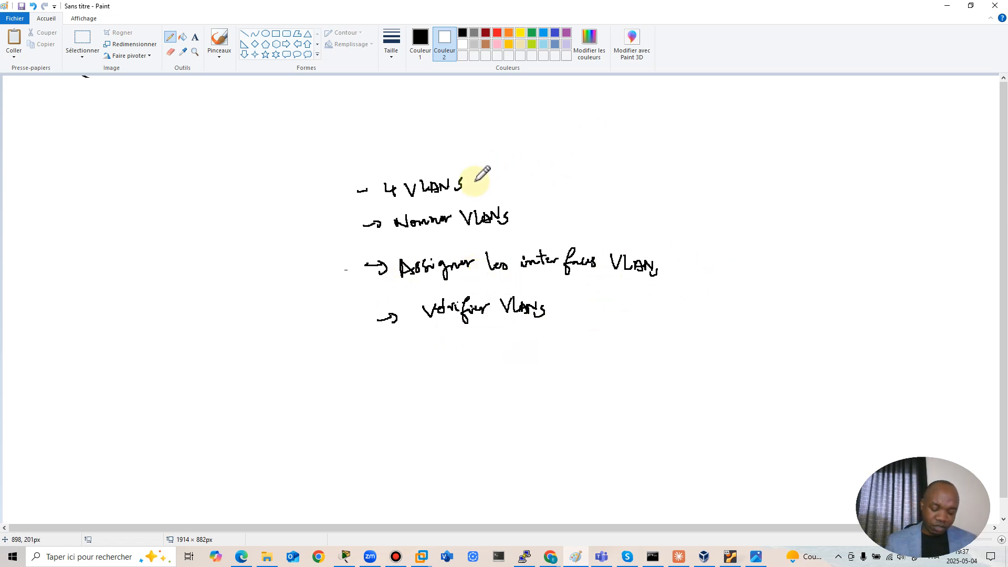
{"action": "left_click_drag", "start_coordinate": [468, 181], "coordinate": [561, 155]}
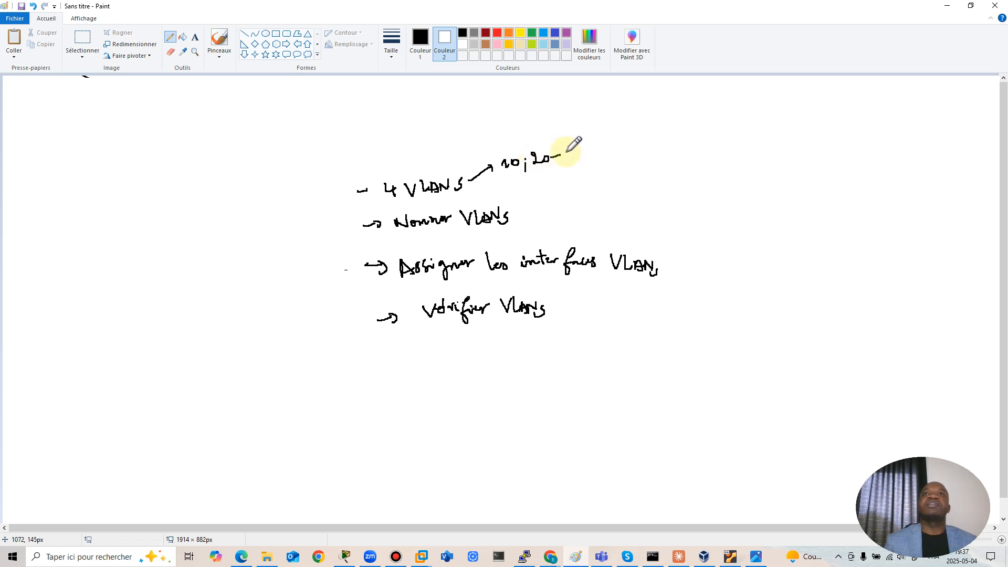
{"action": "mouse_move", "coordinate": [556, 161]}
{"action": "left_mouse_down"}
{"action": "mouse_move", "coordinate": [598, 145]}
{"action": "mouse_move", "coordinate": [623, 152]}
{"action": "left_mouse_up"}
{"action": "mouse_move", "coordinate": [629, 142]}
{"action": "left_mouse_down"}
{"action": "mouse_move", "coordinate": [637, 151]}
{"action": "mouse_move", "coordinate": [631, 143]}
{"action": "left_mouse_up"}
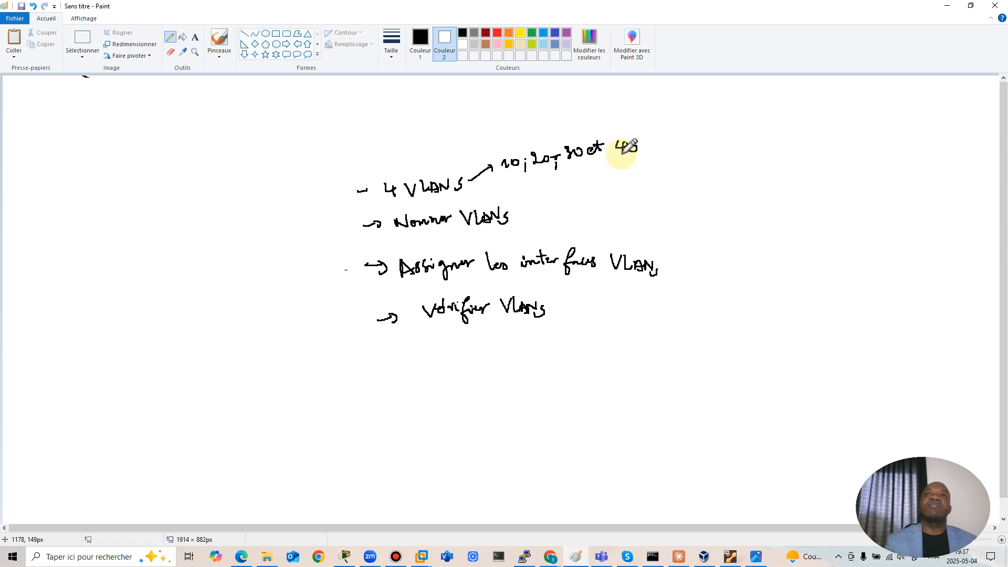
Step: Handwrite the VLAN names after "Nommer VLANS": 10 = PC; 20 = Serveur; 30 = Imprimante; 40 = Tel
{"action": "left_click", "coordinate": [517, 216]}
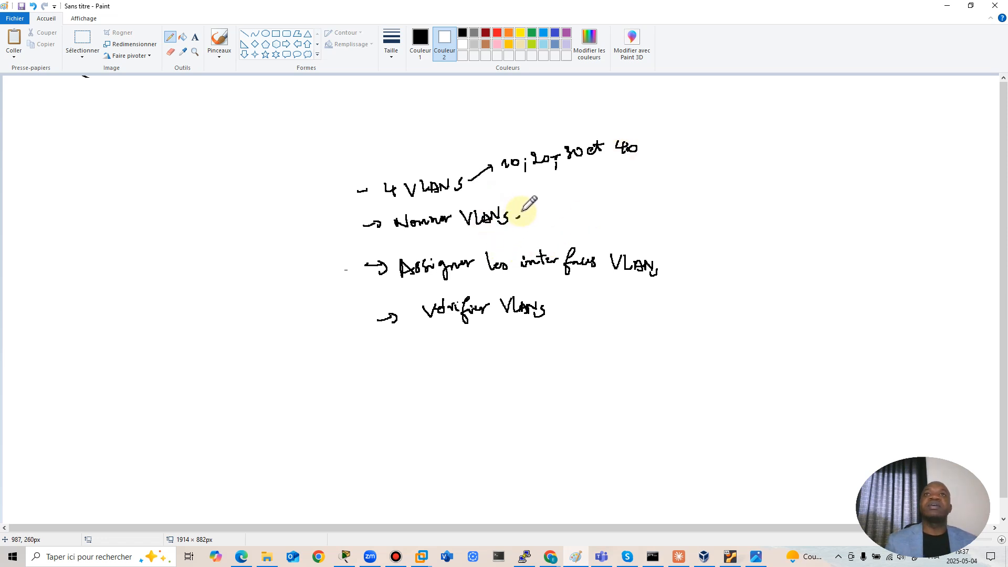
{"action": "left_click", "coordinate": [519, 211]}
{"action": "left_click_drag", "start_coordinate": [539, 209], "coordinate": [639, 200]}
{"action": "mouse_move", "coordinate": [633, 205]}
{"action": "left_mouse_down"}
{"action": "mouse_move", "coordinate": [693, 198]}
{"action": "mouse_move", "coordinate": [697, 210]}
{"action": "left_mouse_up"}
{"action": "left_click", "coordinate": [700, 201]}
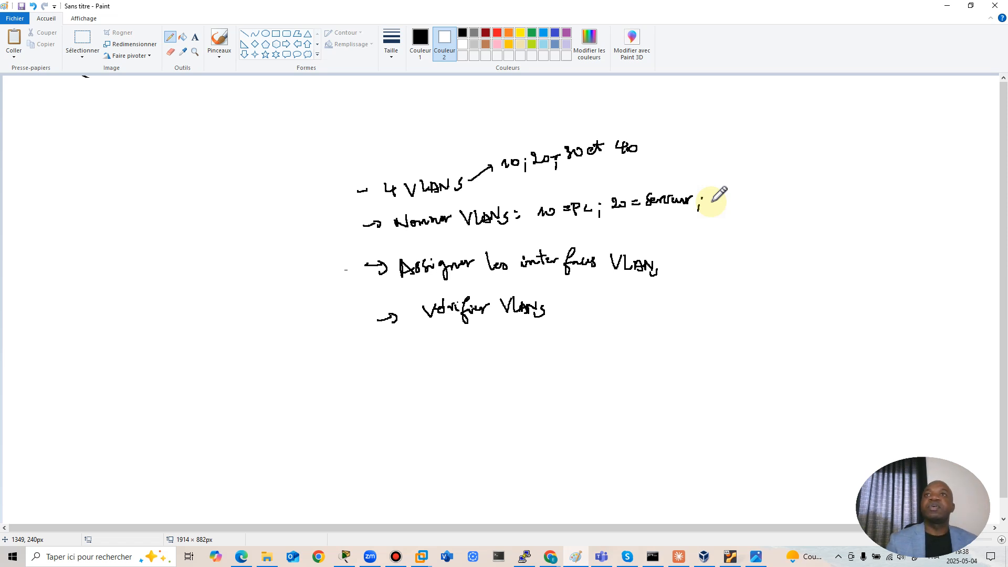
{"action": "mouse_move", "coordinate": [714, 199]}
{"action": "left_mouse_down"}
{"action": "mouse_move", "coordinate": [820, 193]}
{"action": "mouse_move", "coordinate": [830, 210]}
{"action": "mouse_move", "coordinate": [864, 195]}
{"action": "mouse_move", "coordinate": [891, 201]}
{"action": "mouse_move", "coordinate": [883, 192]}
{"action": "left_mouse_up"}
{"action": "left_click", "coordinate": [832, 197]}
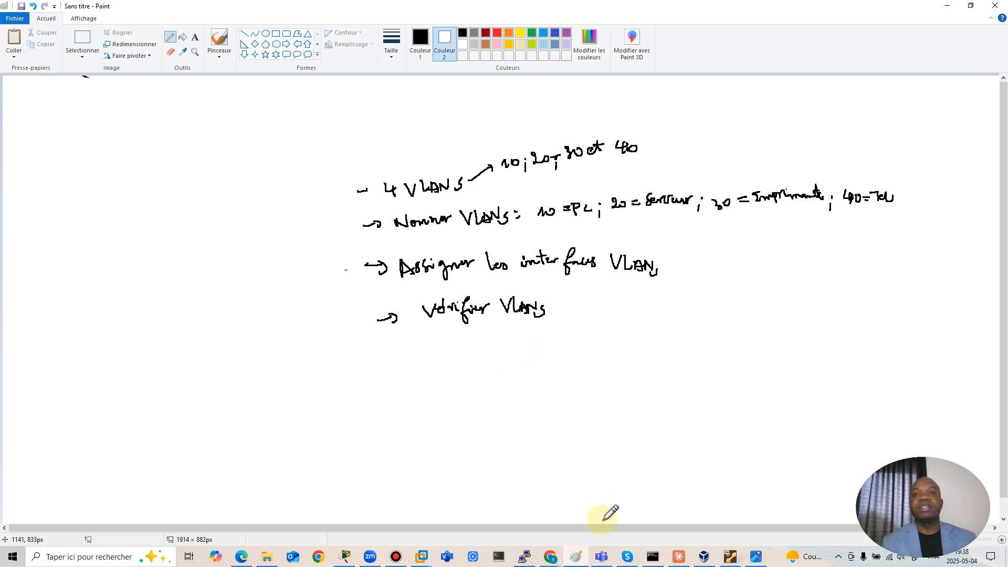
Step: Switch back to Cisco Packet Tracer, view Switch0's command line interface and close its window
{"action": "left_click", "coordinate": [345, 556]}
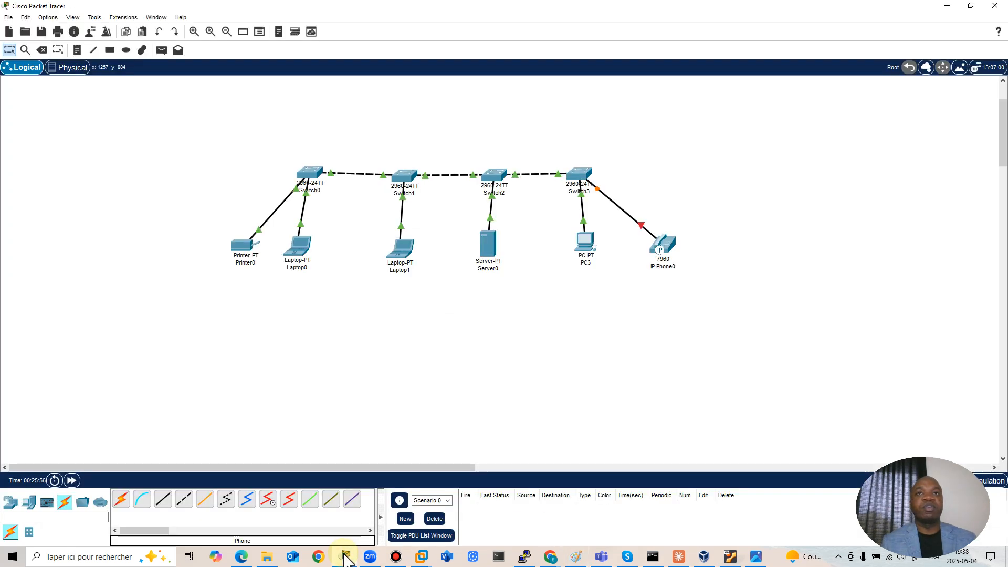
{"action": "left_click", "coordinate": [310, 172]}
{"action": "left_click", "coordinate": [433, 142]}
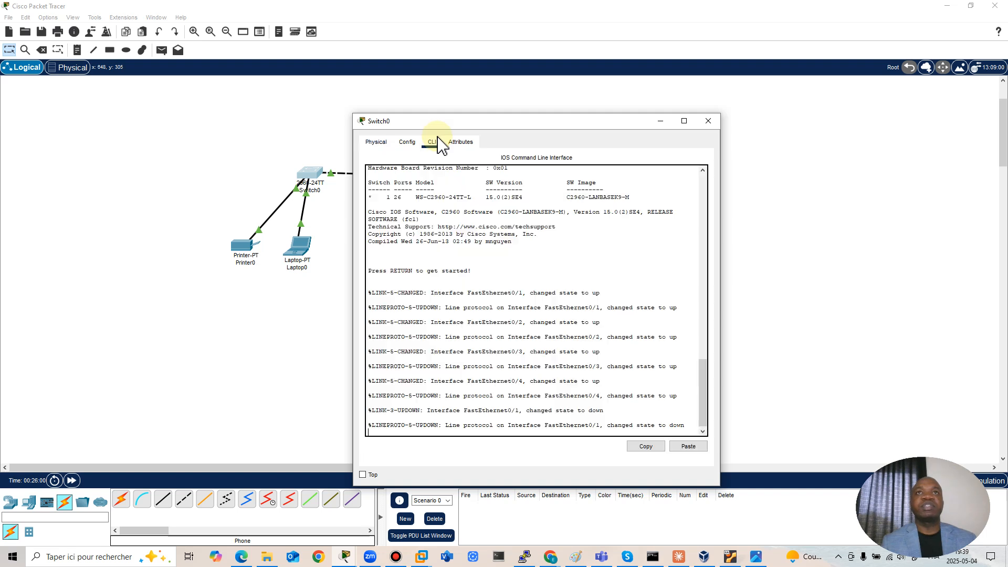
{"action": "left_click", "coordinate": [707, 121]}
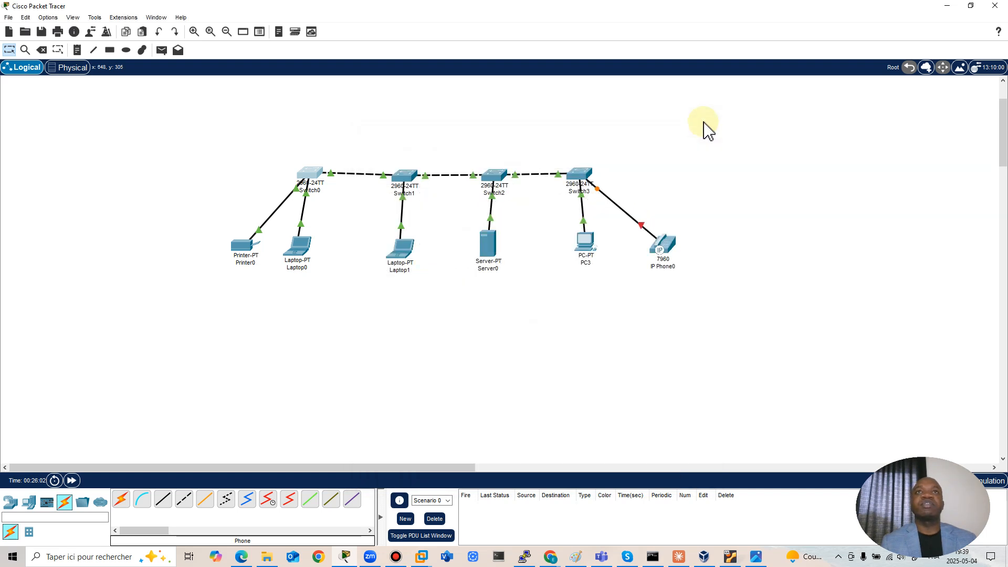
Step: Set the CLI and tooltip font sizes to 12 in the preferences, apply them and close the dialog
{"action": "left_click", "coordinate": [48, 18]}
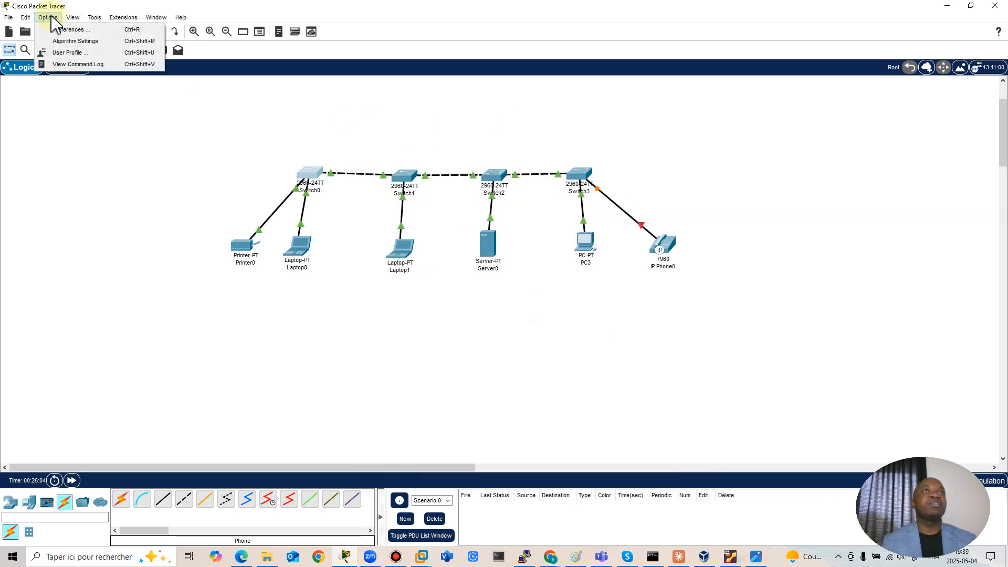
{"action": "left_click", "coordinate": [68, 30]}
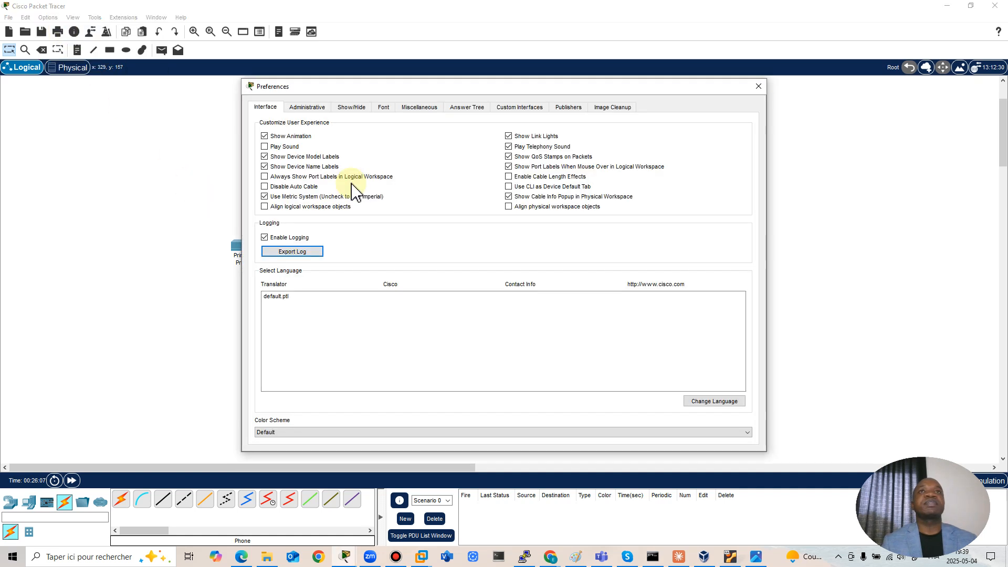
{"action": "left_click", "coordinate": [391, 110]}
{"action": "left_click", "coordinate": [641, 196]}
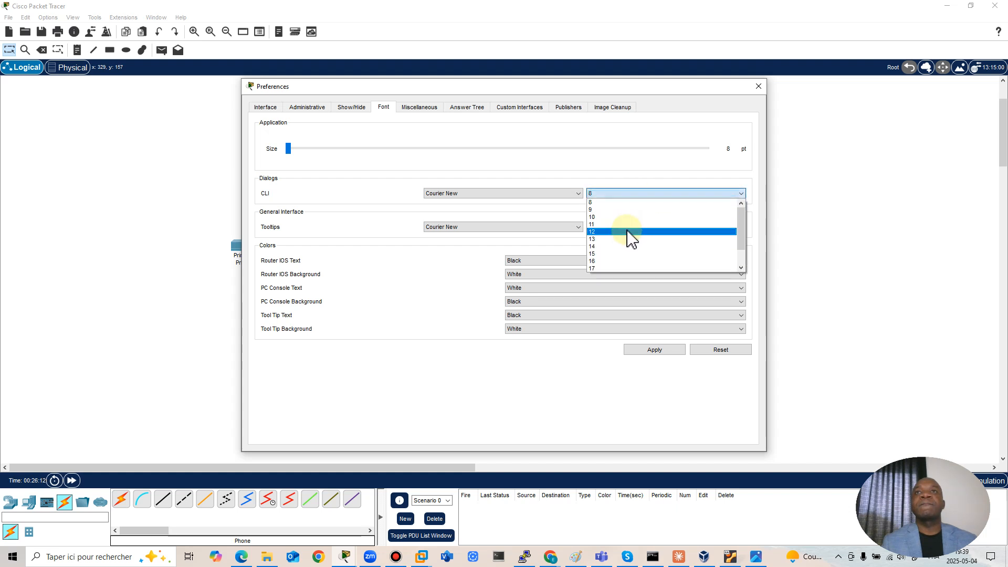
{"action": "left_click", "coordinate": [630, 232]}
{"action": "left_click", "coordinate": [625, 229]}
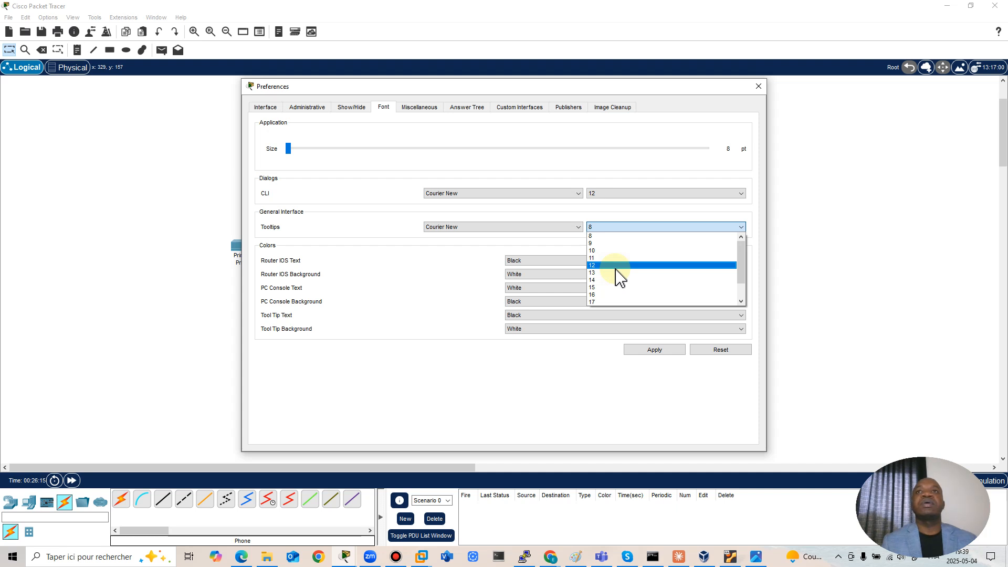
{"action": "left_click", "coordinate": [617, 266]}
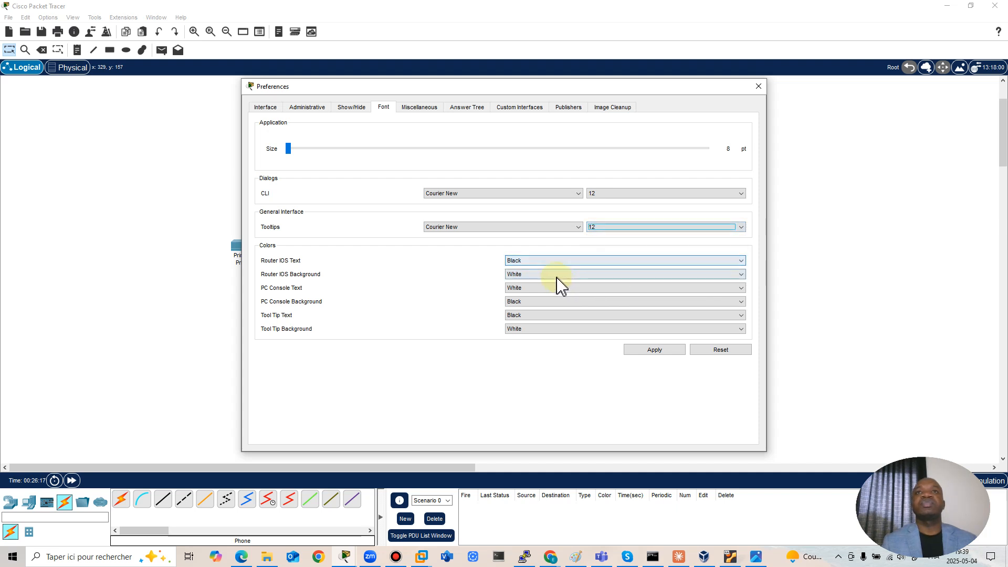
{"action": "left_click", "coordinate": [663, 352]}
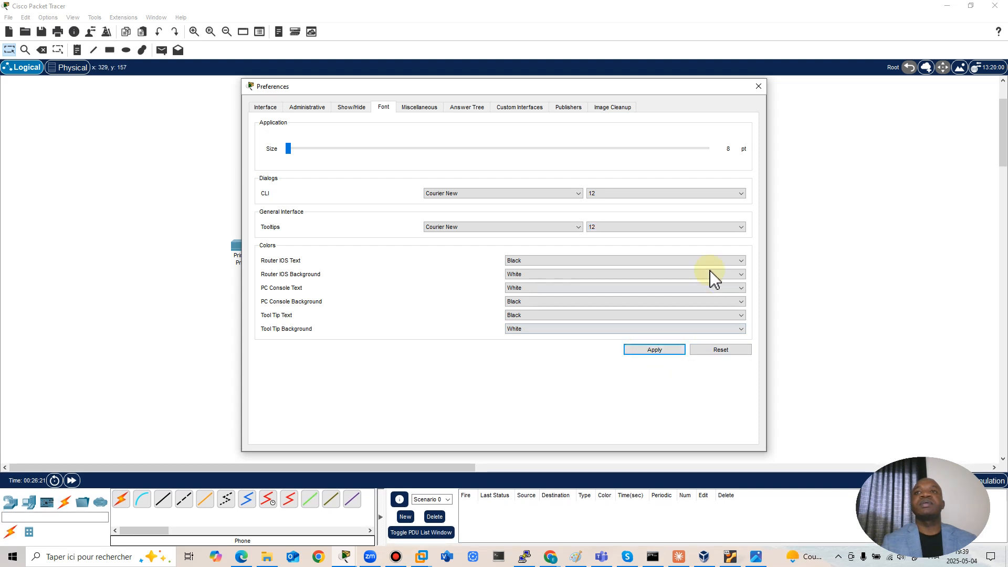
{"action": "left_click", "coordinate": [759, 87]}
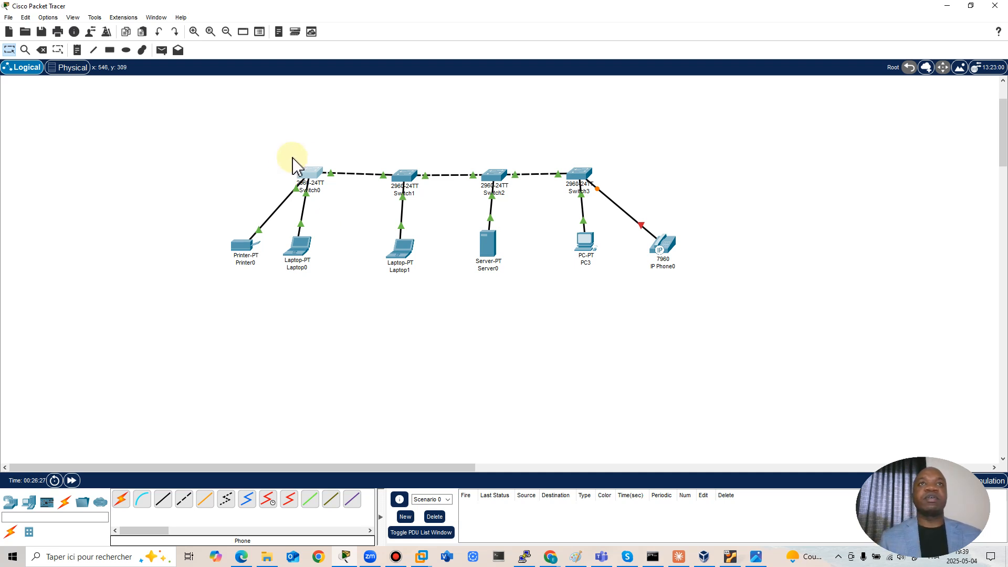
Step: Open Switch0's command line interface and start a console session at the user prompt
{"action": "mouse_move", "coordinate": [314, 171]}
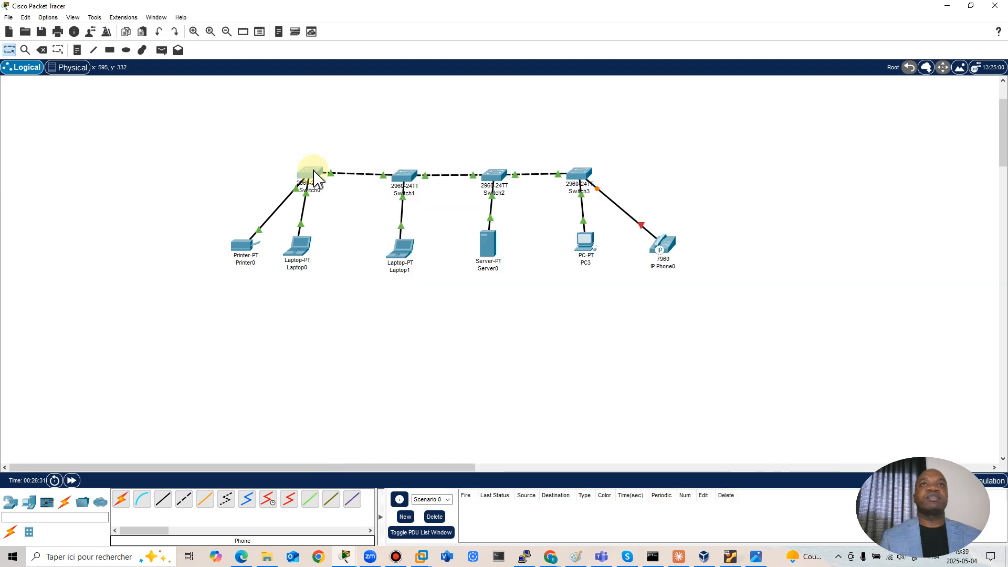
{"action": "left_click", "coordinate": [316, 172]}
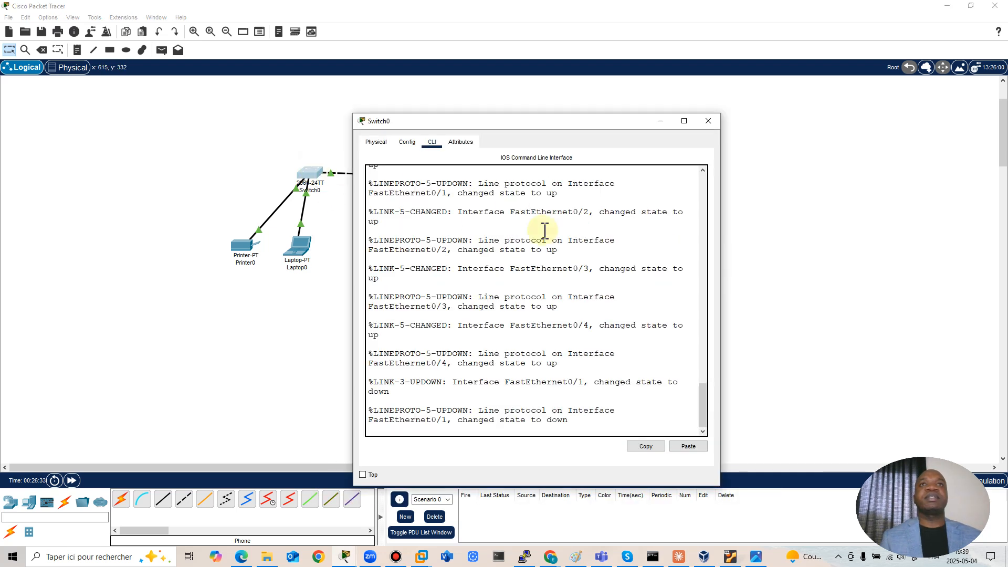
{"action": "key", "text": "Return"}
{"action": "key", "text": "Return"}
{"action": "key", "text": "Return"}
{"action": "key", "text": "Return"}
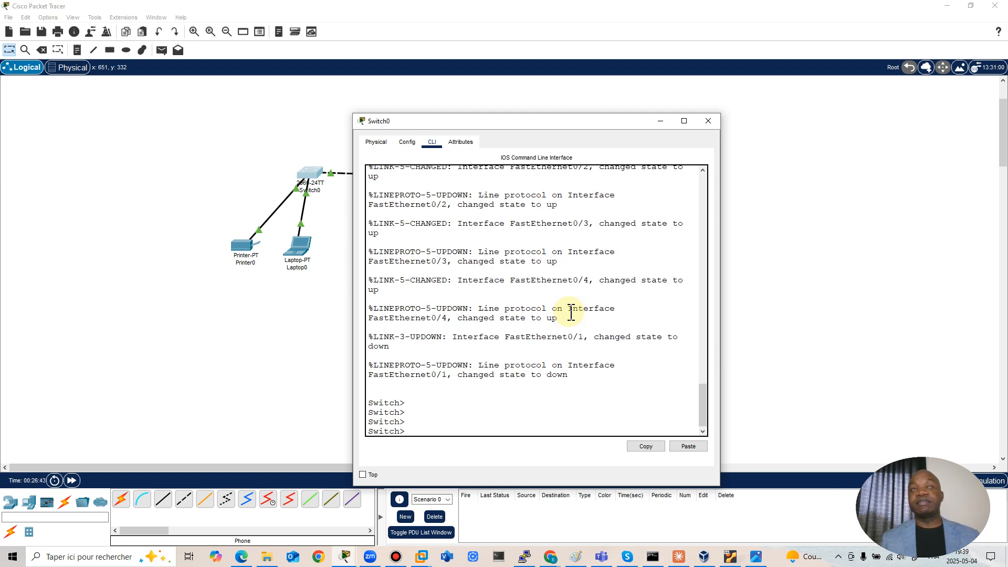
Step: Enter privileged mode on Switch0 with enable, and global configuration mode with conf t
{"action": "type", "text": "en"}
{"action": "key", "text": "Tab"}
{"action": "key", "text": "Return"}
{"action": "key", "text": "Return"}
{"action": "key", "text": "Return"}
{"action": "key", "text": "Return"}
{"action": "key", "text": "Return"}
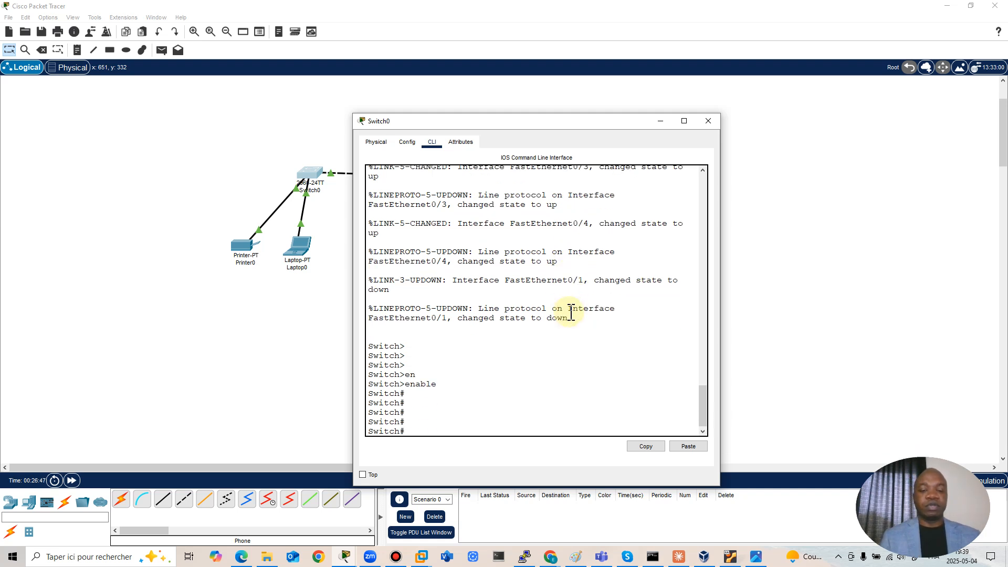
{"action": "type", "text": "conf t"}
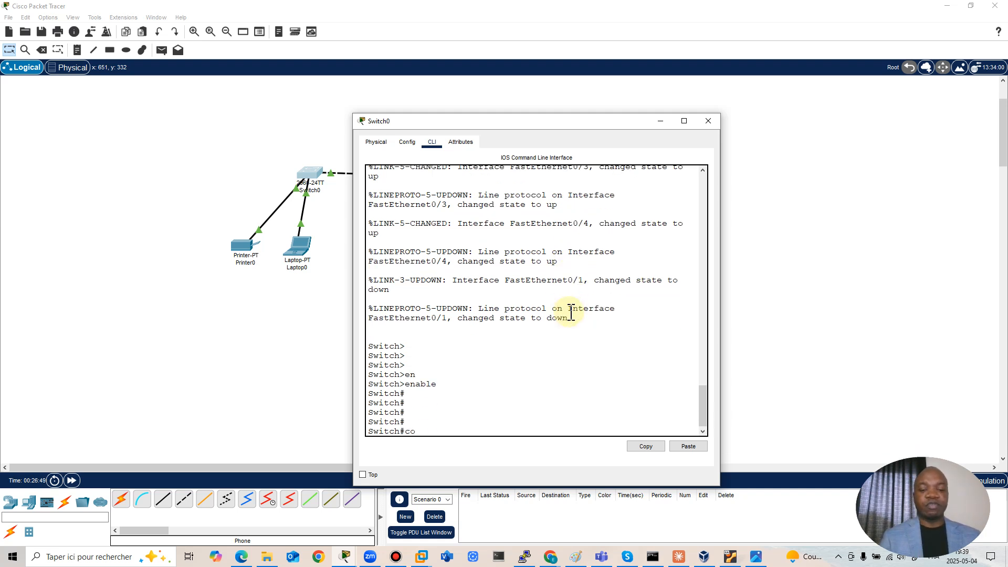
{"action": "key", "text": "Return"}
{"action": "key", "text": "Return"}
{"action": "key", "text": "Return"}
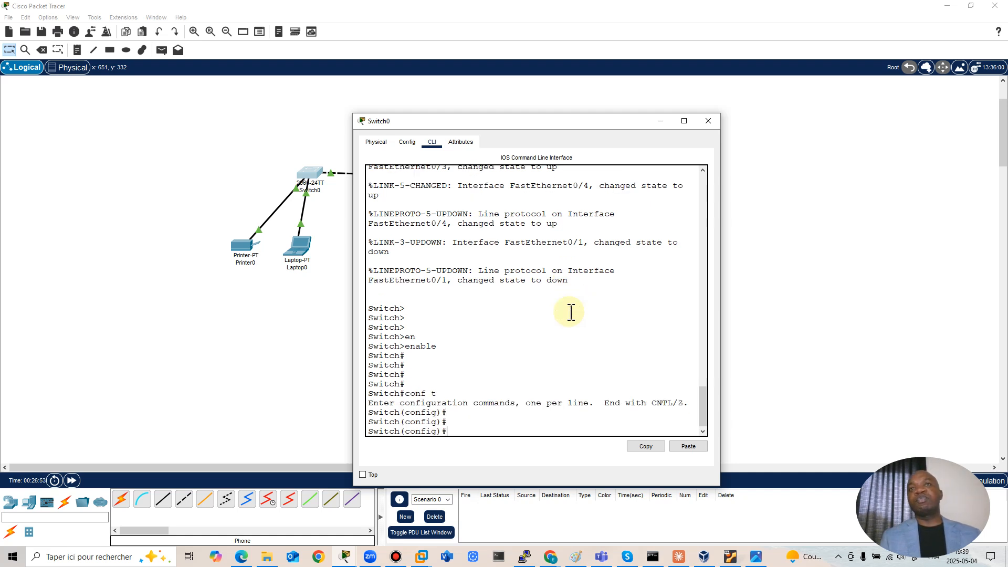
Step: Create VLAN 10 on Switch0 with the command vlan 10
{"action": "type", "text": "vlan"}
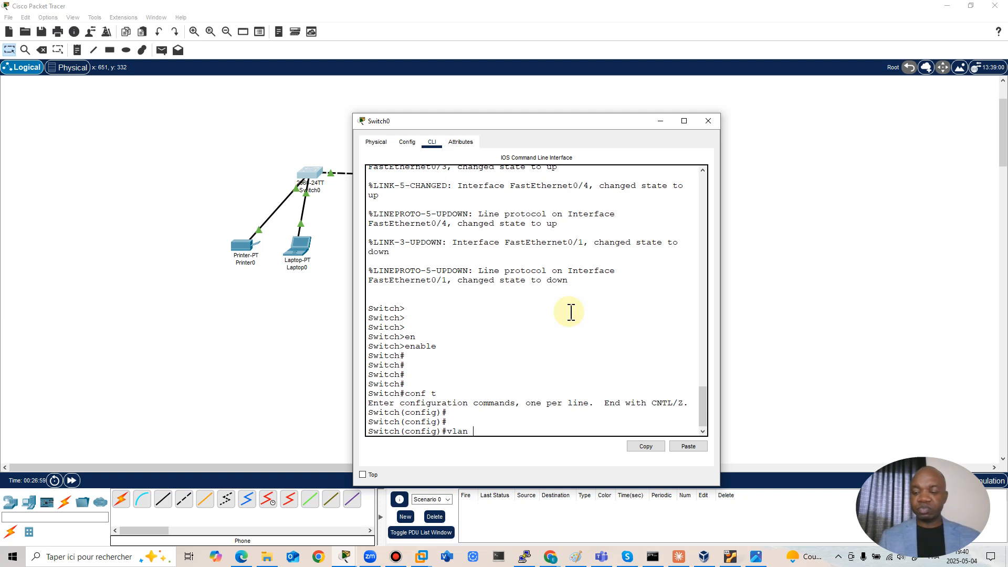
{"action": "type", "text": "10"}
{"action": "key", "text": "Return"}
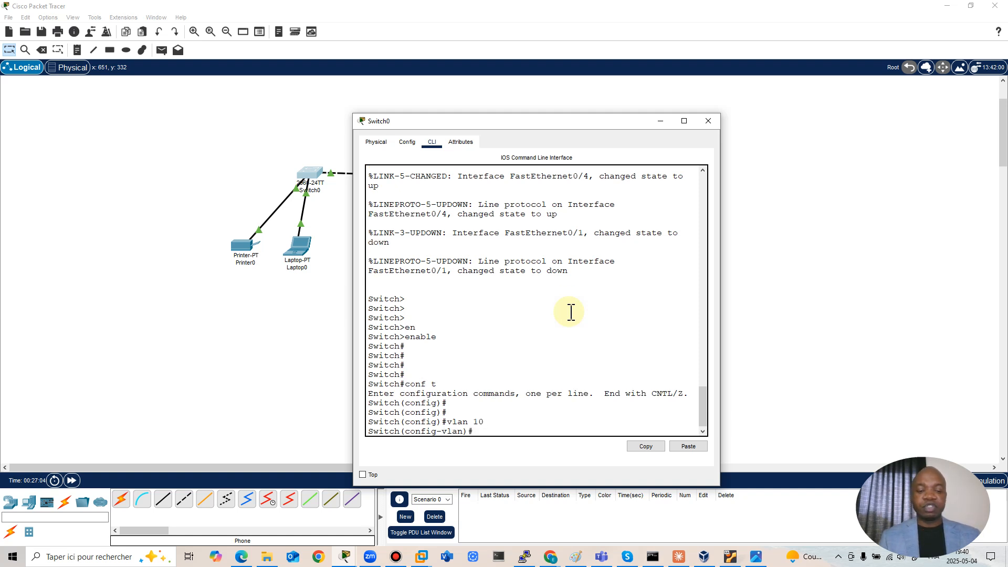
Step: List the available VLAN configuration commands with the ? help and examine them
{"action": "type", "text": "?"}
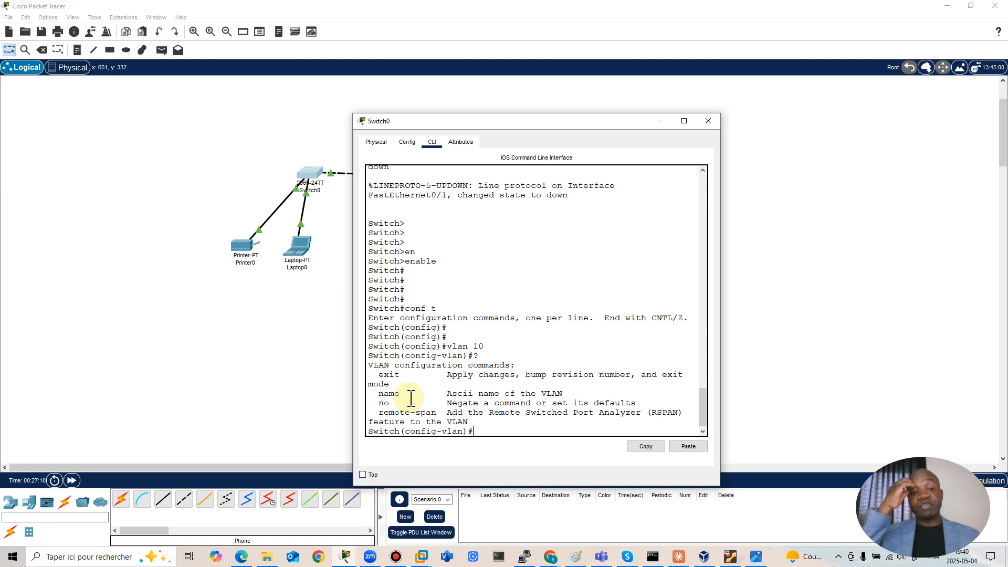
{"action": "key", "text": "Return"}
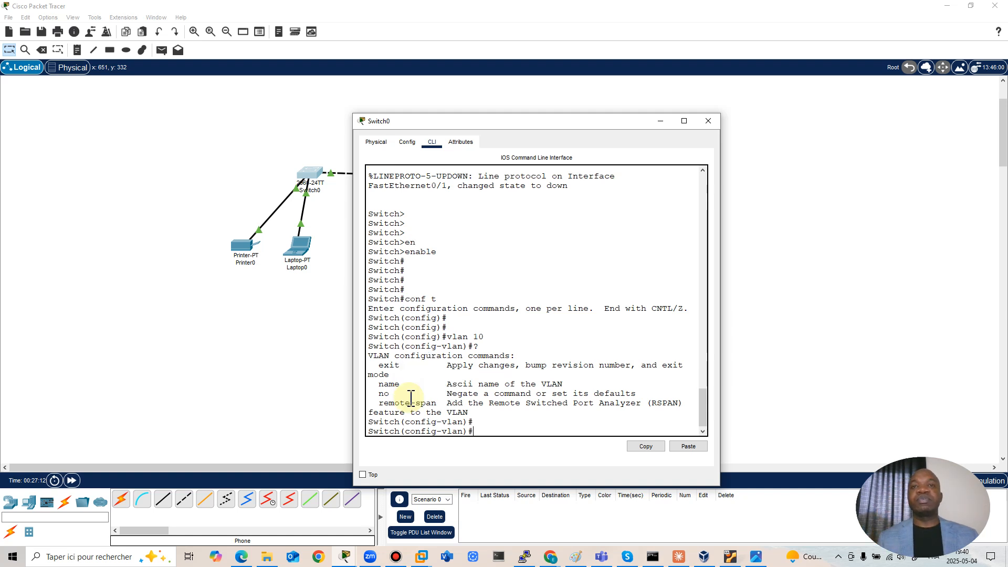
{"action": "left_click_drag", "start_coordinate": [411, 397], "coordinate": [422, 397]}
{"action": "left_click", "coordinate": [424, 398]}
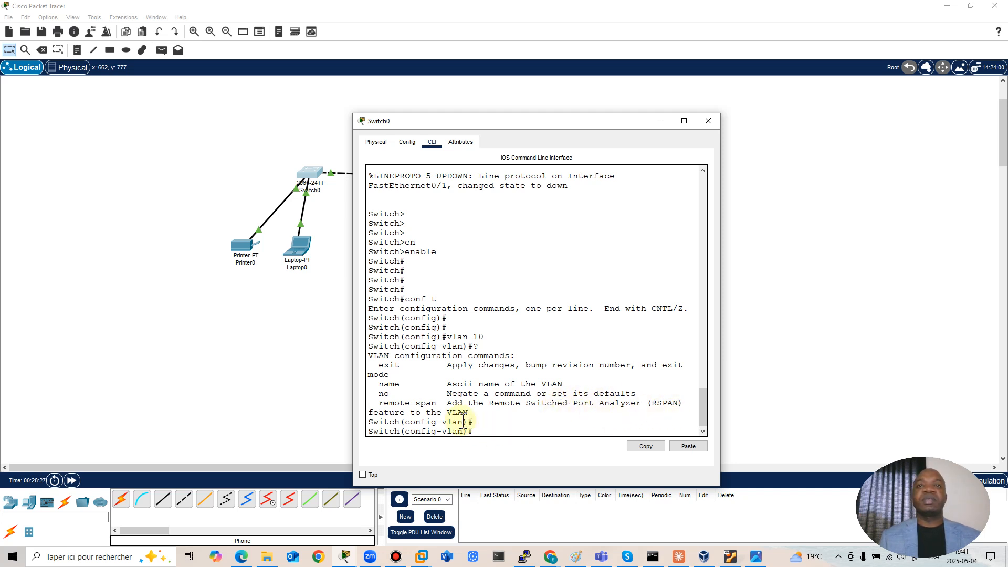
{"action": "key", "text": "Return"}
{"action": "key", "text": "Return"}
{"action": "key", "text": "Return"}
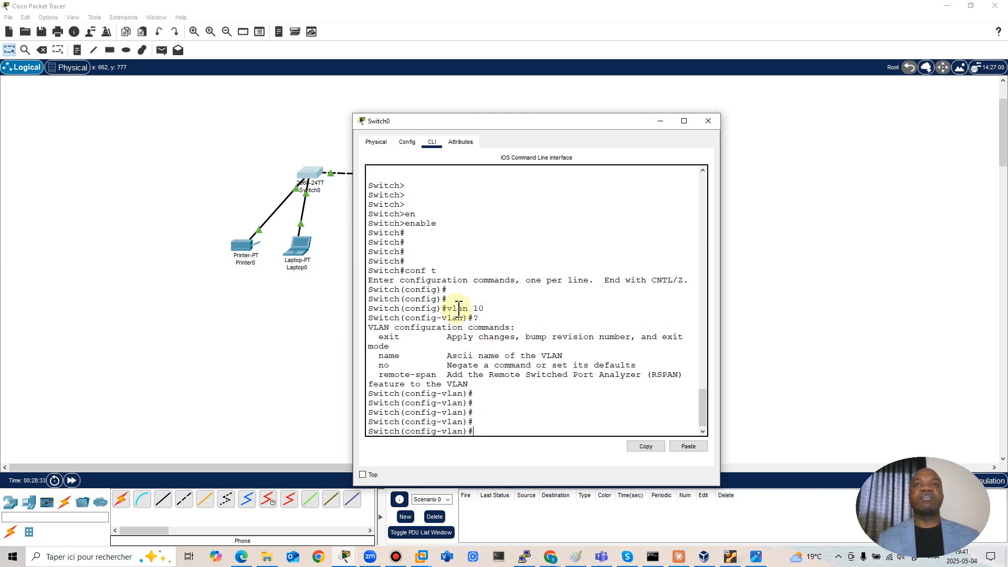
Step: Name VLAN 10 PC, checking the name against the Paint notes, and exit to global configuration mode
{"action": "type", "text": "name"}
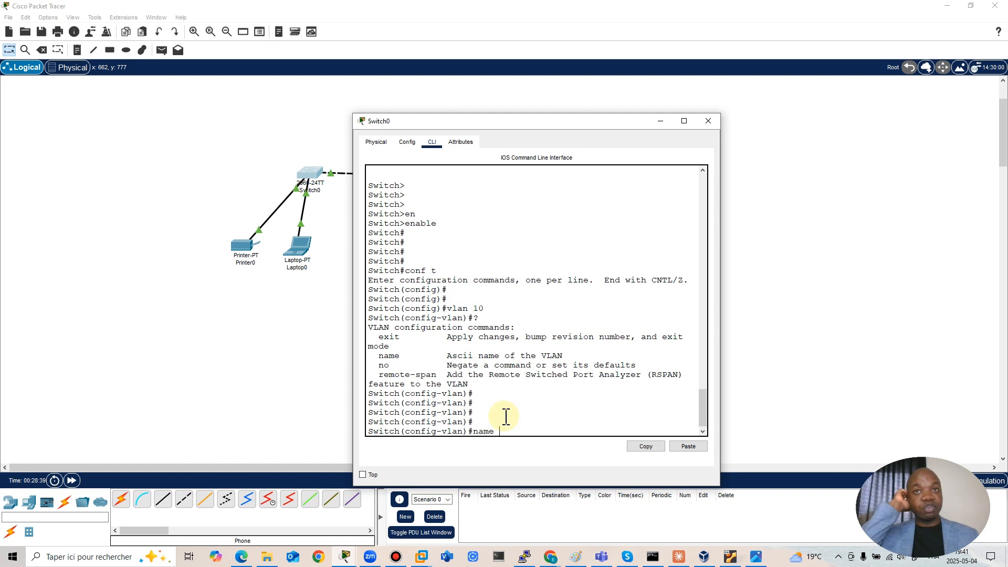
{"action": "type", "text": " PC"}
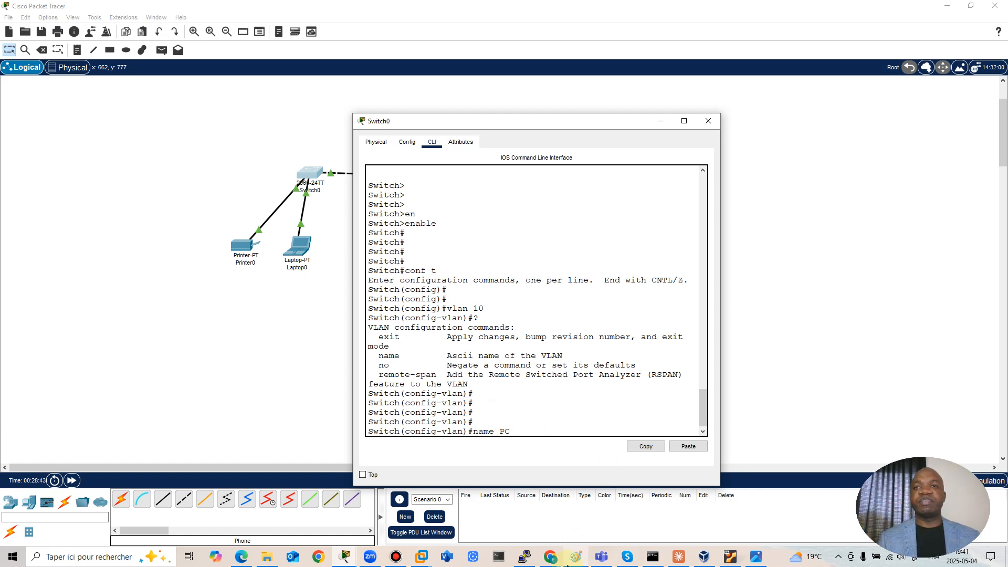
{"action": "left_click", "coordinate": [568, 561]}
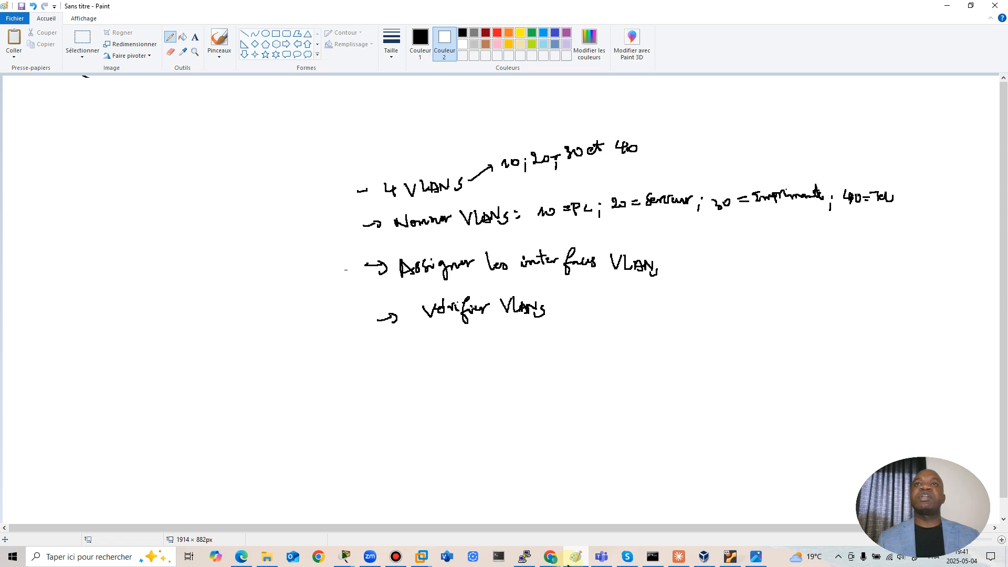
{"action": "left_click", "coordinate": [568, 561]}
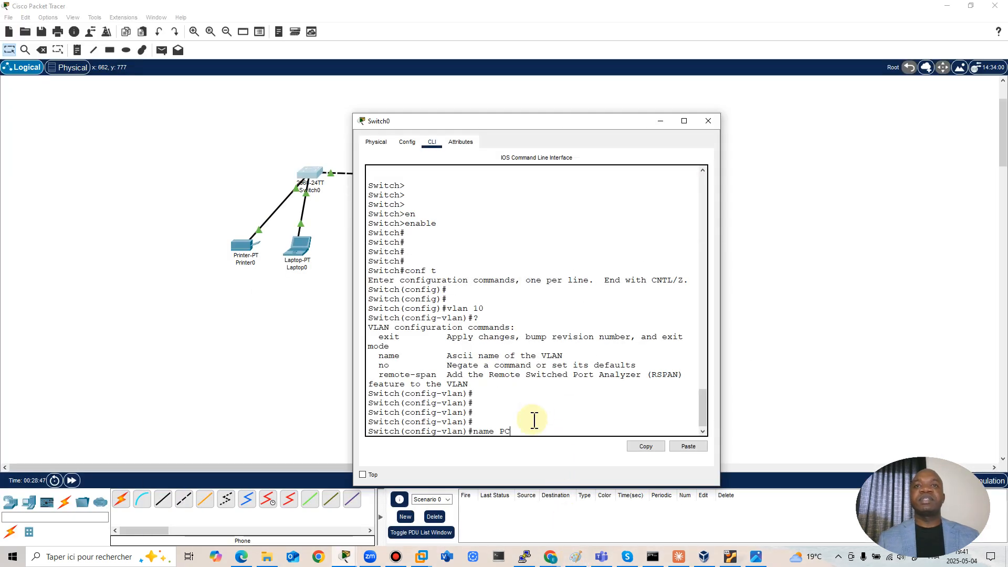
{"action": "key", "text": "Return"}
{"action": "key", "text": "Return"}
{"action": "key", "text": "Return"}
{"action": "key", "text": "Return"}
{"action": "key", "text": "Return"}
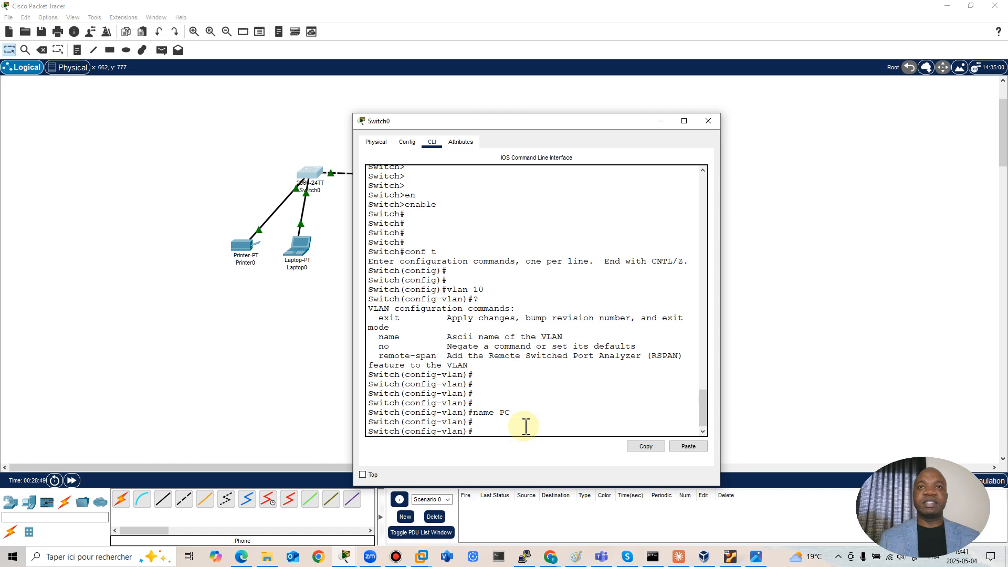
{"action": "type", "text": "EXIT"}
{"action": "key", "text": "Return"}
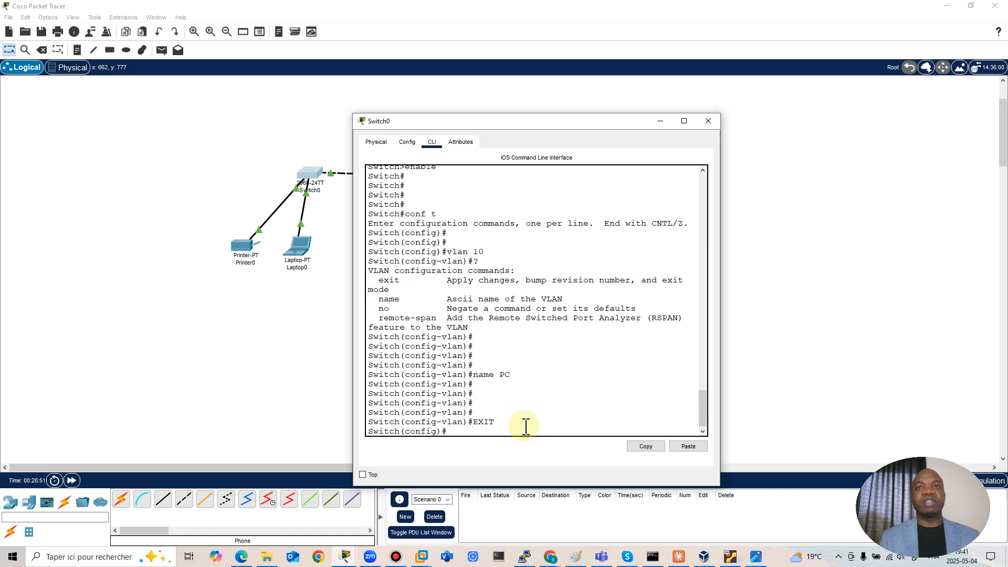
Step: Try to create VLANs 20, 30 and 40 on Switch0 with the single command vlan 20 ,30 ,40
{"action": "type", "text": "vlan"}
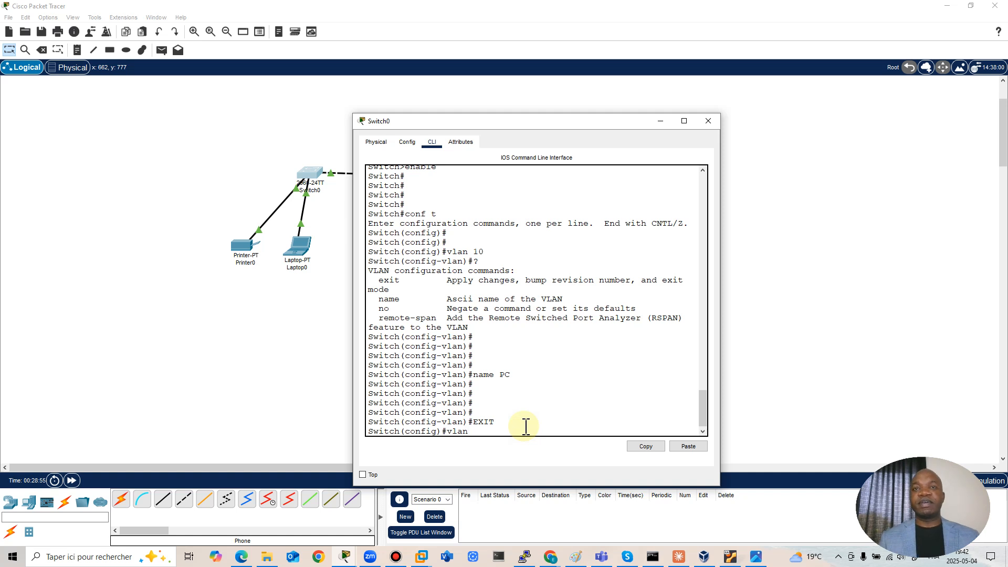
{"action": "type", "text": " 20"}
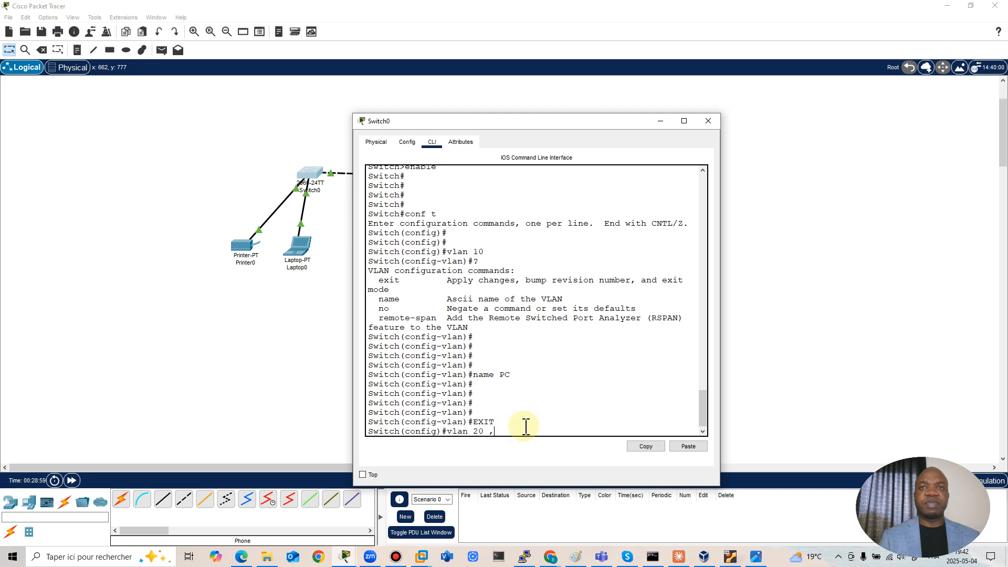
{"action": "type", "text": " ,30"}
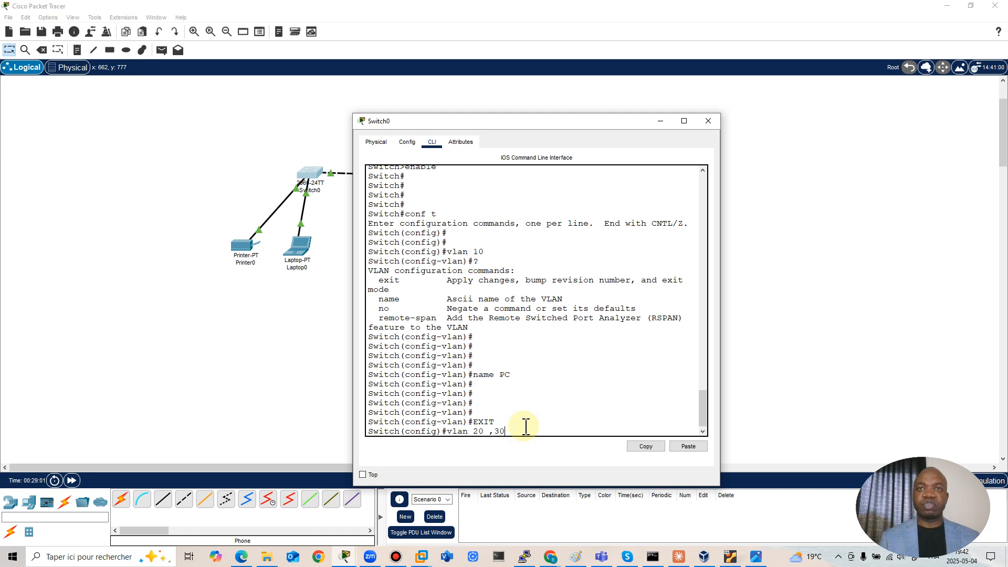
{"action": "type", "text": " ,40"}
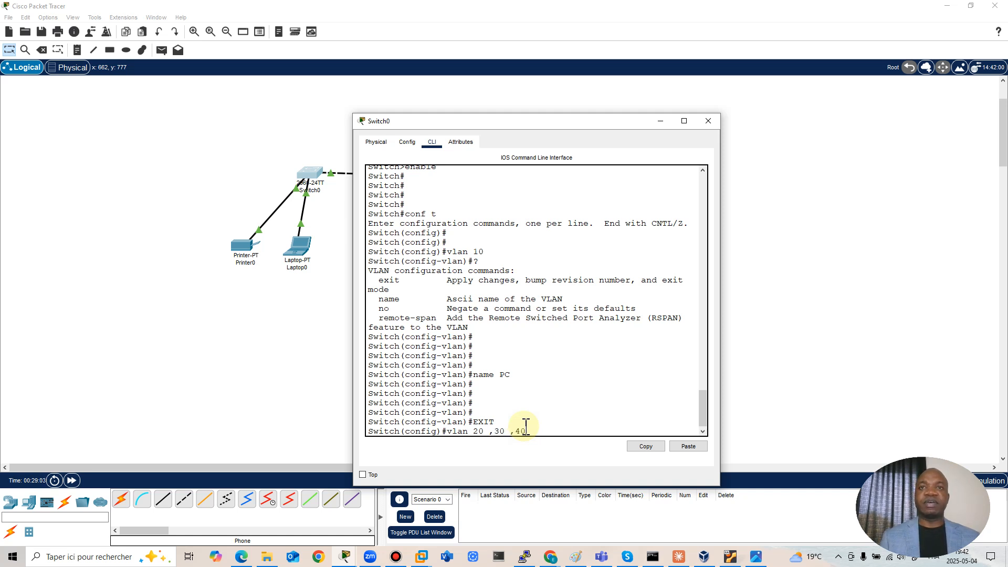
{"action": "key", "text": "Return"}
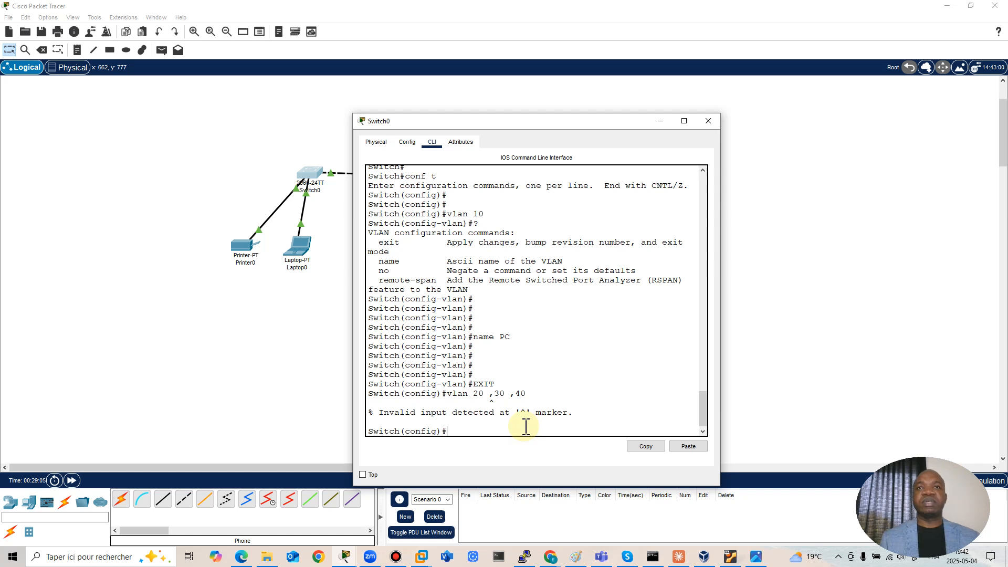
Step: Try the recalled multi-VLAN command again without the space after 20, as vlan 20,30 ,40
{"action": "key", "text": "Up"}
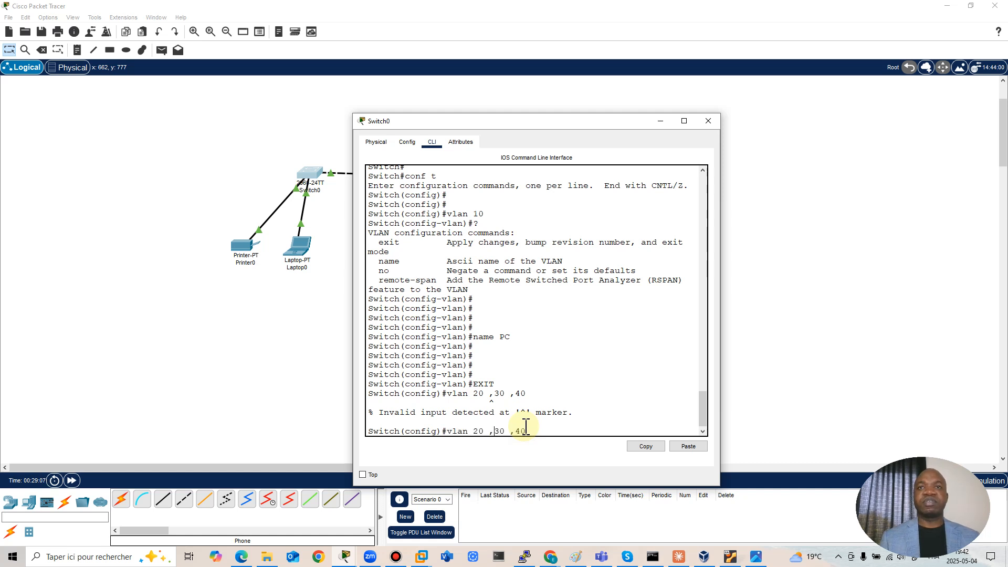
{"action": "key", "text": "Left"}
{"action": "key", "text": "Left"}
{"action": "key", "text": "Left"}
{"action": "key", "text": "Left"}
{"action": "key", "text": "Left"}
{"action": "key", "text": "Left"}
{"action": "key", "text": "BackSpace"}
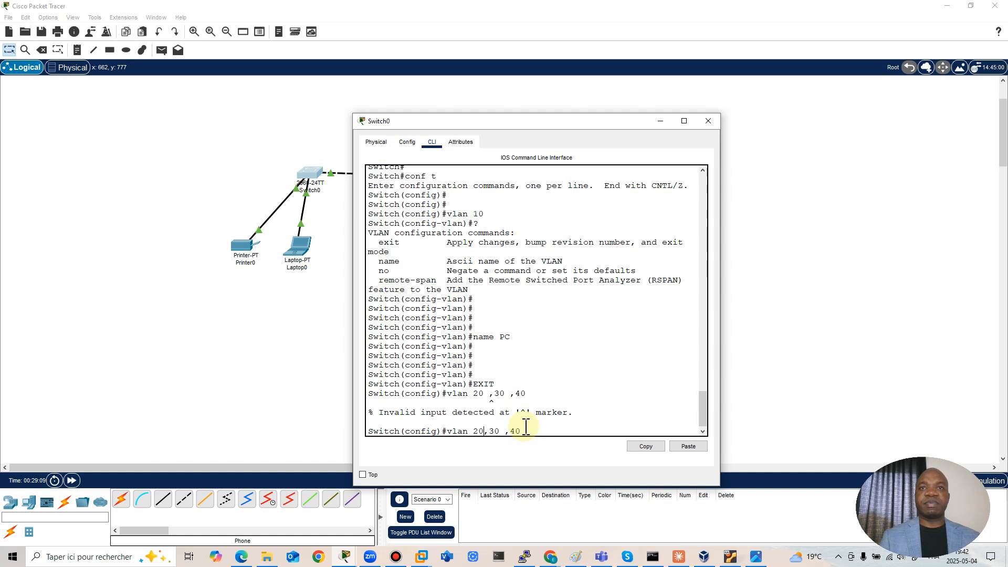
{"action": "key", "text": "Return"}
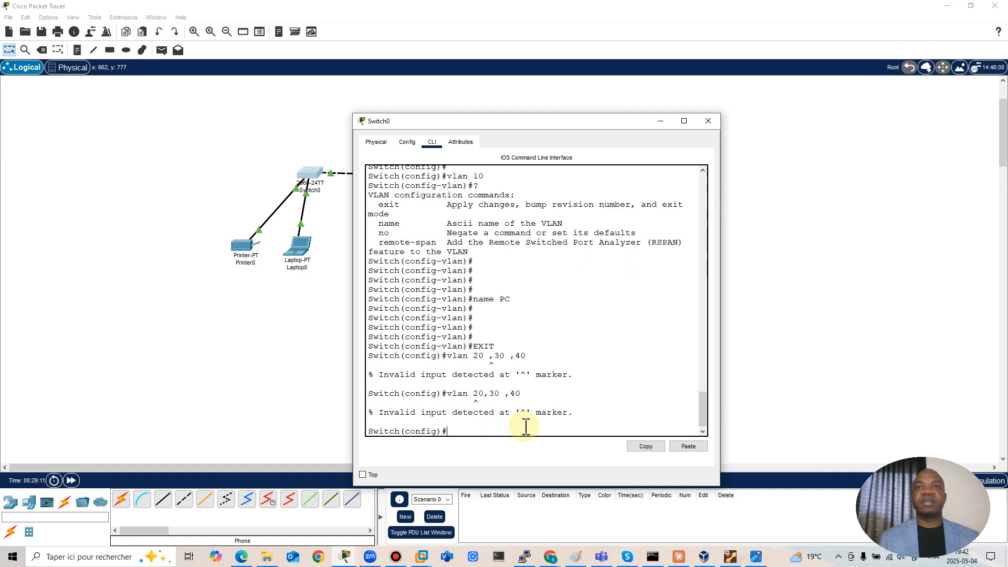
Step: Try the multi-VLAN command once more with no spaces between the numbers, as vlan 20,30,40
{"action": "key", "text": "Up"}
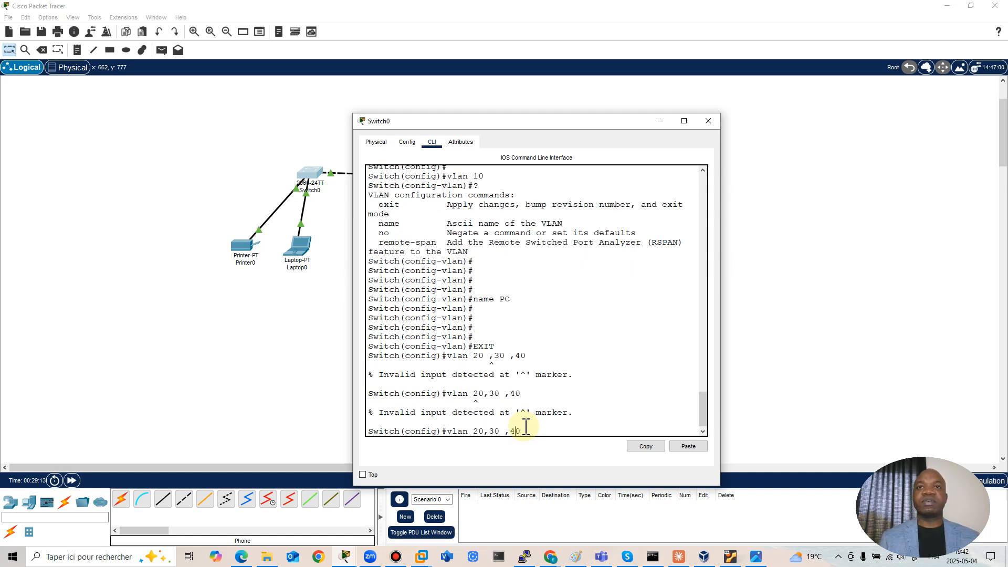
{"action": "key", "text": "Left"}
{"action": "key", "text": "Left"}
{"action": "key", "text": "Left"}
{"action": "key", "text": "BackSpace"}
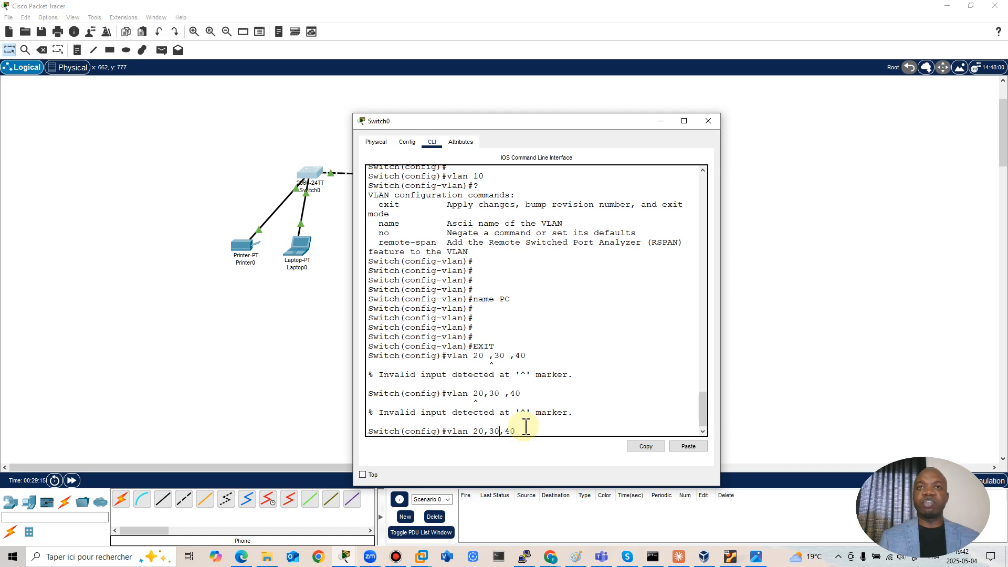
{"action": "key", "text": "Return"}
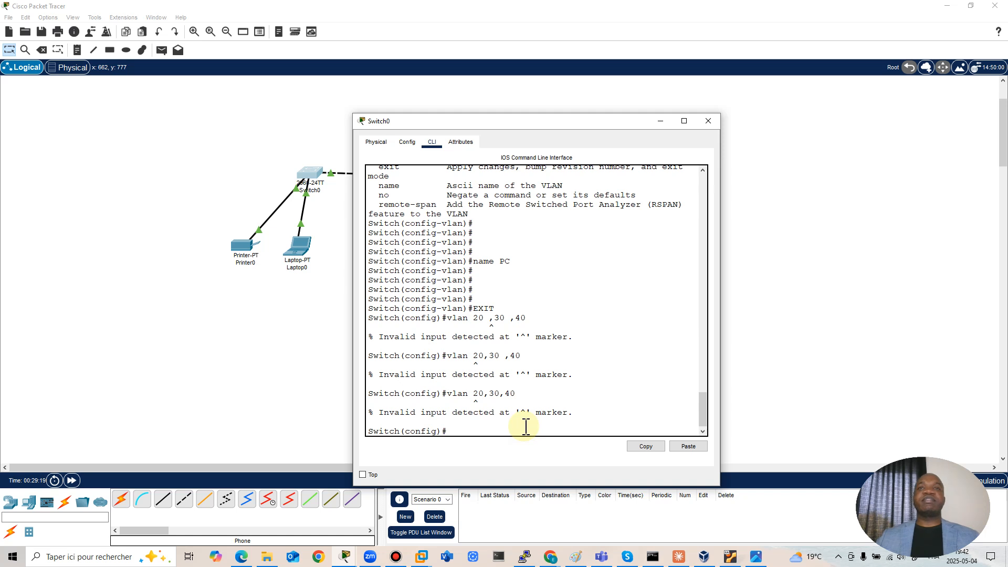
{"action": "key", "text": "Return"}
{"action": "key", "text": "Return"}
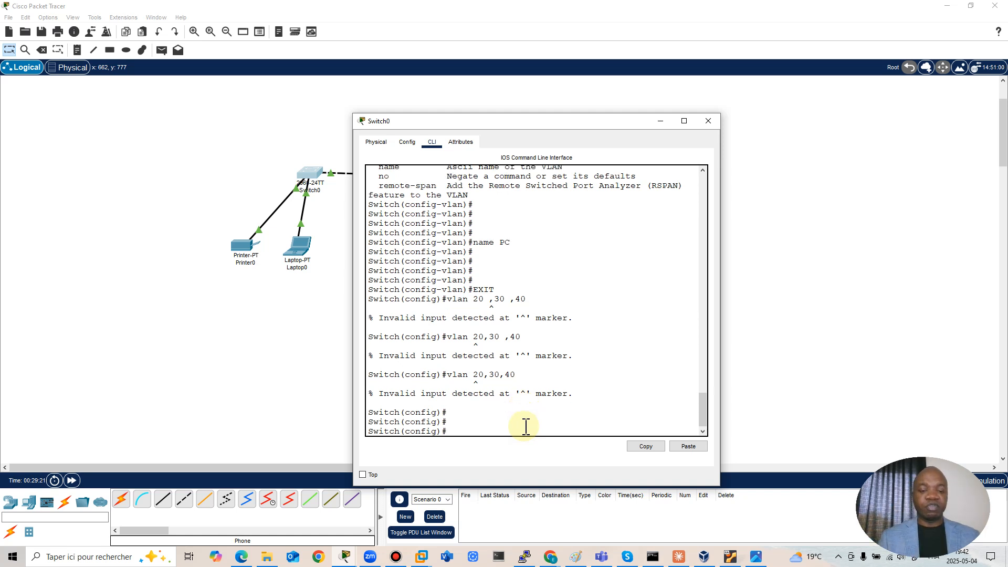
Step: Create VLAN 20 on Switch0 and name it SERVER, checking the planned name against the Paint notes
{"action": "type", "text": "vlan 20"}
{"action": "key", "text": "Return"}
{"action": "type", "text": "name"}
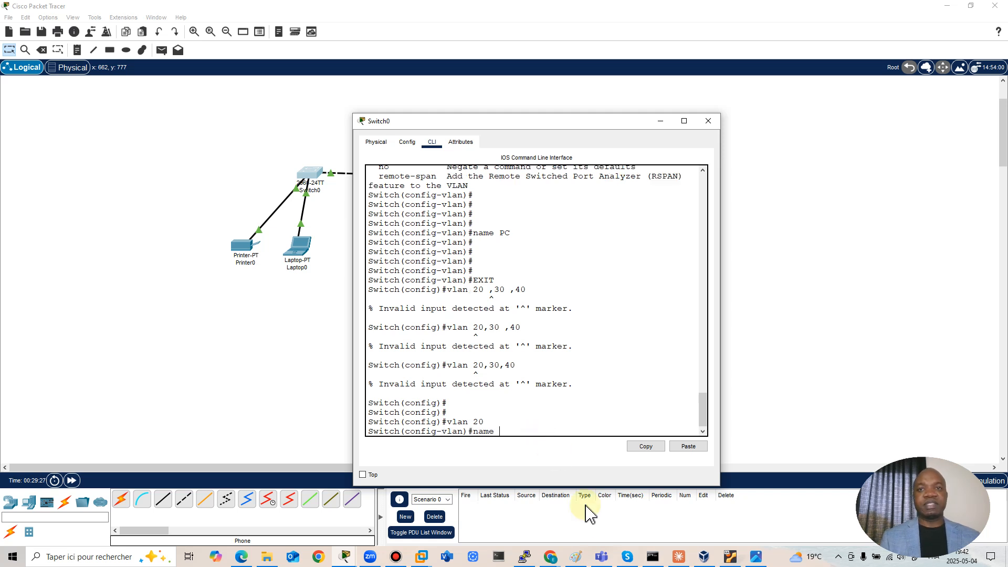
{"action": "left_click", "coordinate": [576, 557]}
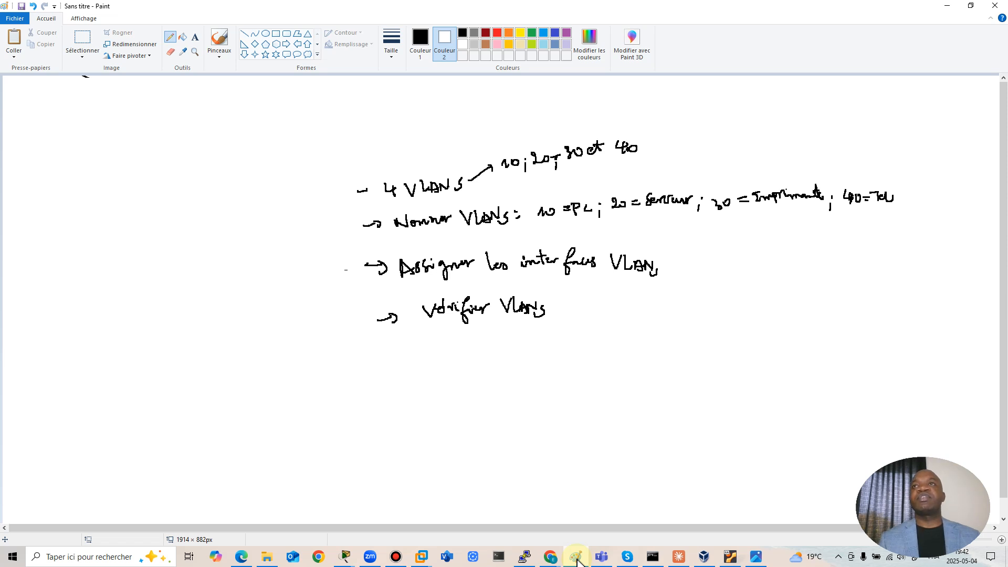
{"action": "left_click", "coordinate": [576, 557]}
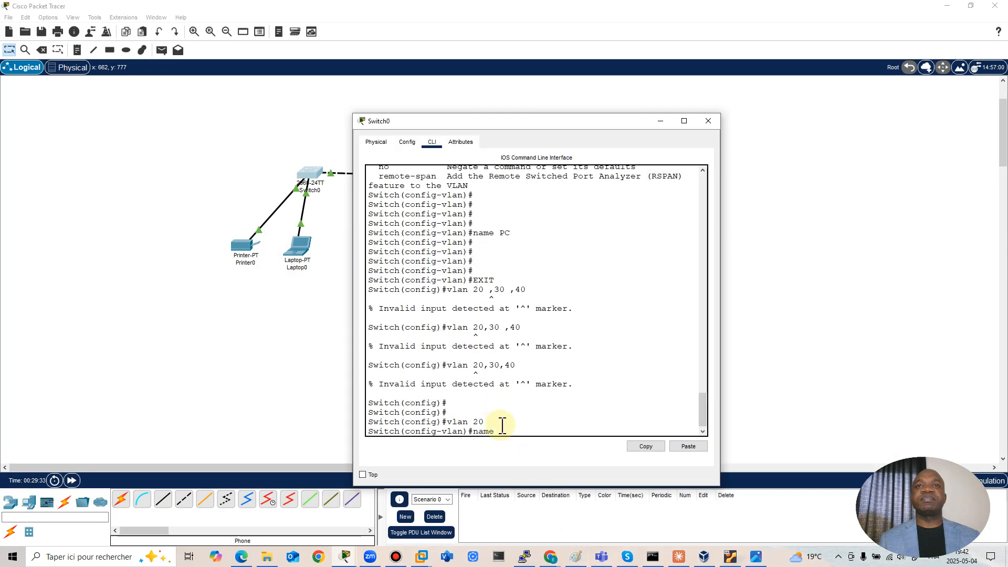
{"action": "type", "text": "SERVER"}
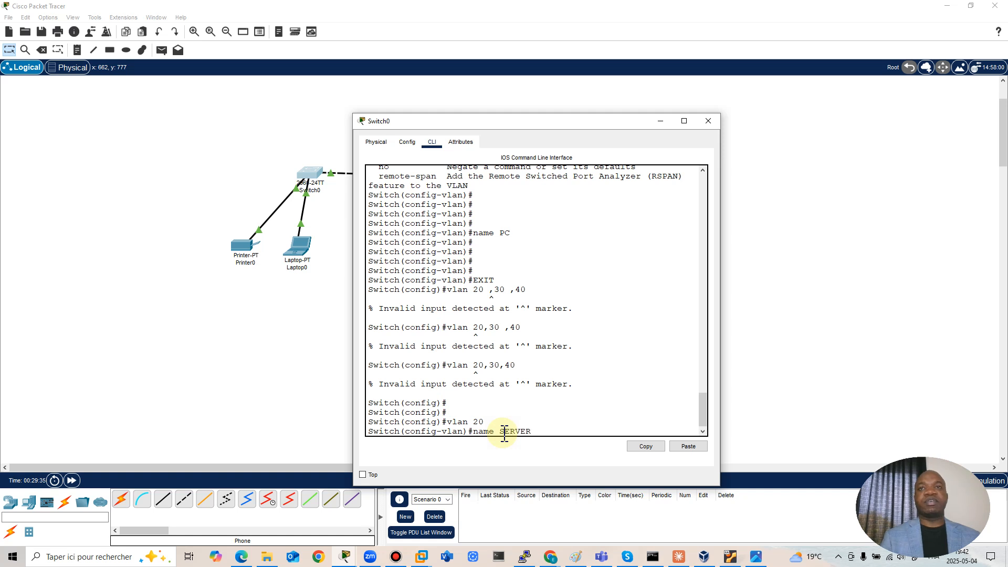
{"action": "key", "text": "Return"}
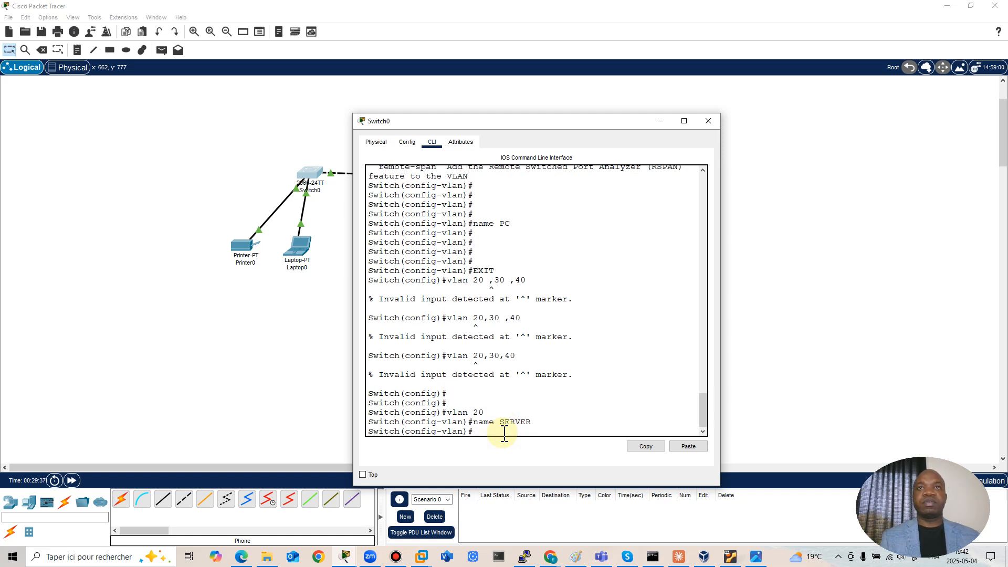
{"action": "key", "text": "Return"}
{"action": "key", "text": "Return"}
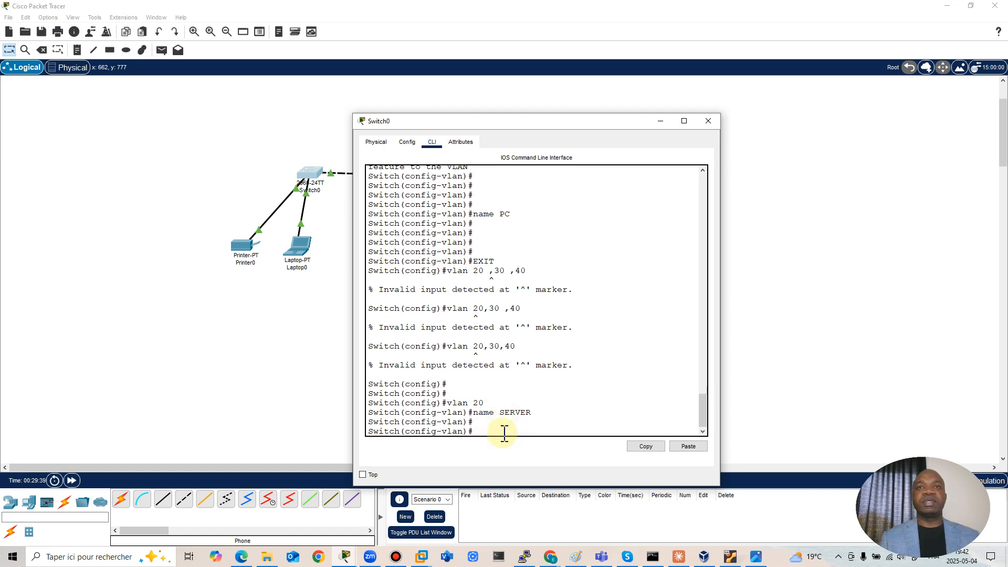
Step: Create VLAN 30 directly from VLAN configuration mode and name it IMPRIMANTE
{"action": "type", "text": "vlan 30"}
{"action": "key", "text": "Return"}
{"action": "type", "text": "IMPRIMANTE"}
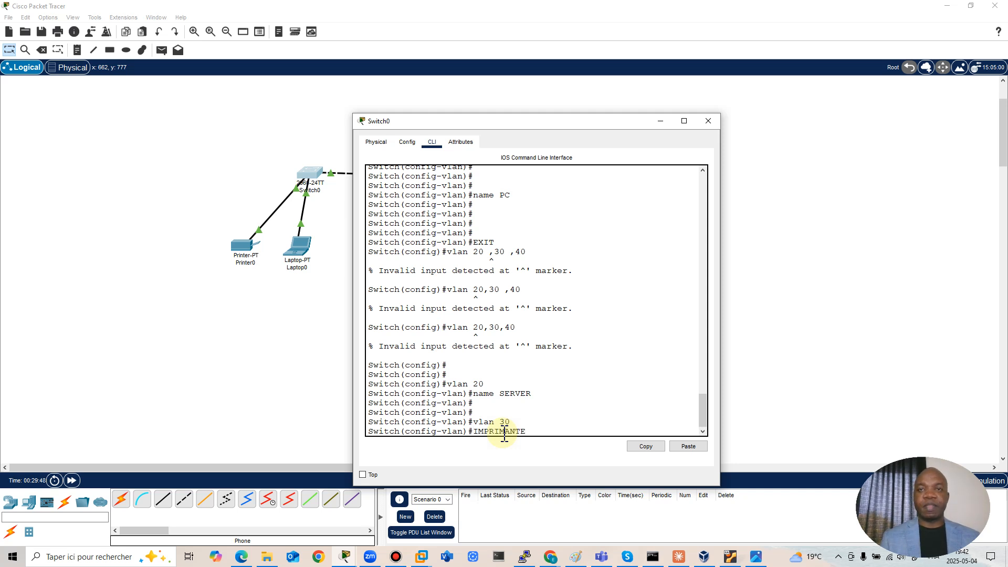
{"action": "type", "text": "name"}
{"action": "key", "text": "Return"}
{"action": "key", "text": "Return"}
{"action": "key", "text": "Return"}
{"action": "key", "text": "Return"}
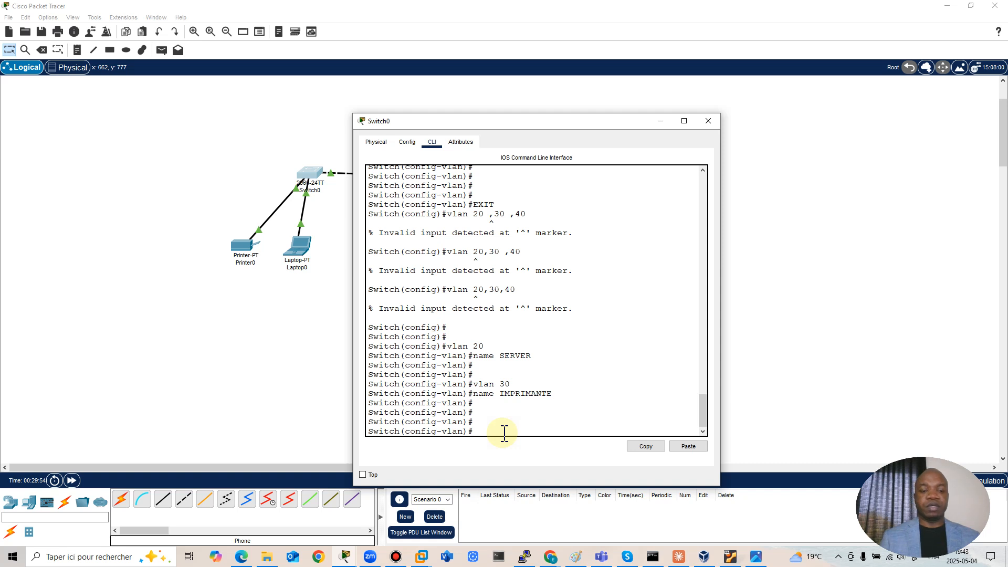
Step: Return from VLAN configuration mode to global configuration mode with exit
{"action": "type", "text": "vlan)#"}
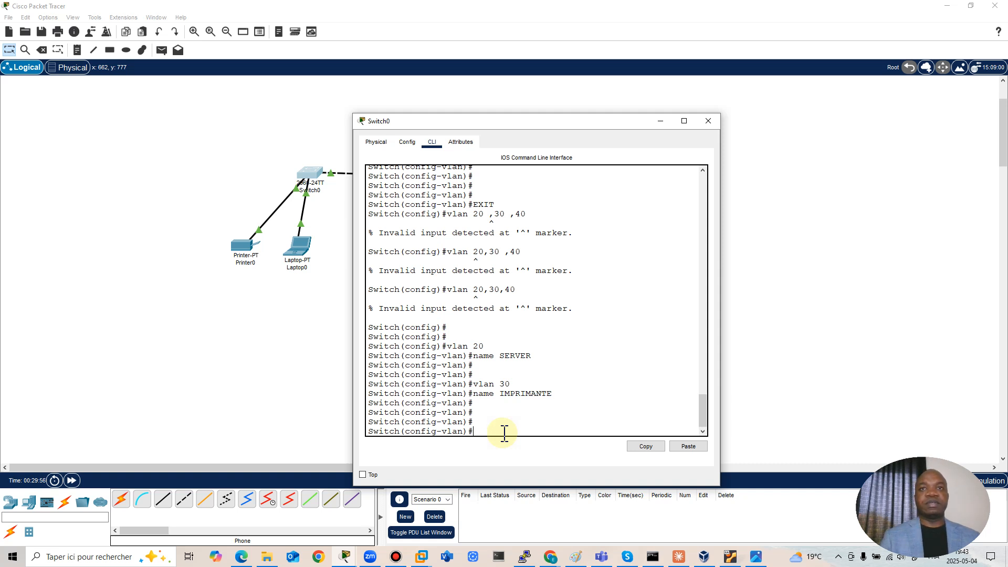
{"action": "type", "text": "exit"}
{"action": "key", "text": "Return"}
{"action": "key", "text": "Return"}
{"action": "key", "text": "Return"}
{"action": "key", "text": "Return"}
Step: Create VLAN 40 on Switch0 and name it TELEPHONE
{"action": "type", "text": "v"}
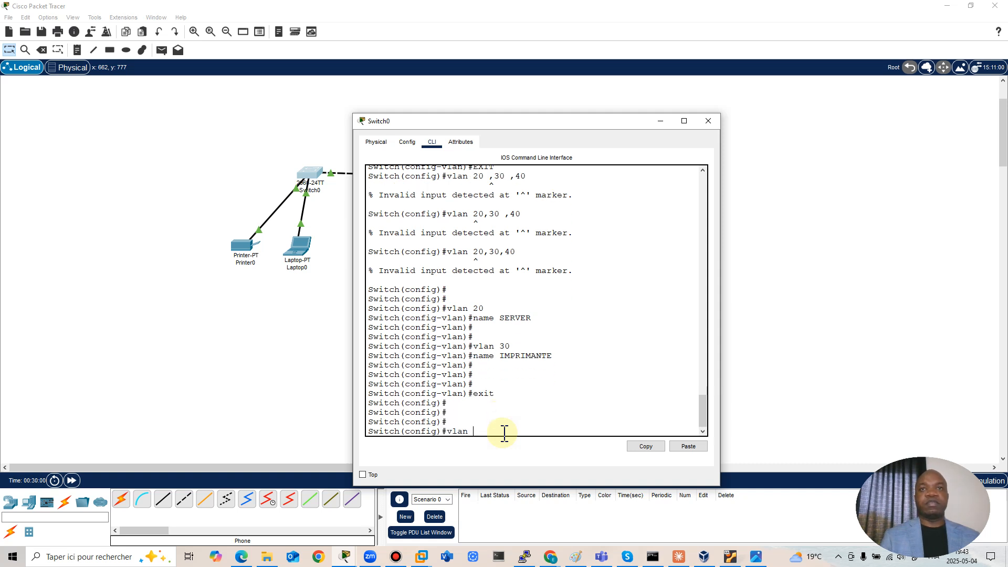
{"action": "key", "text": "Return"}
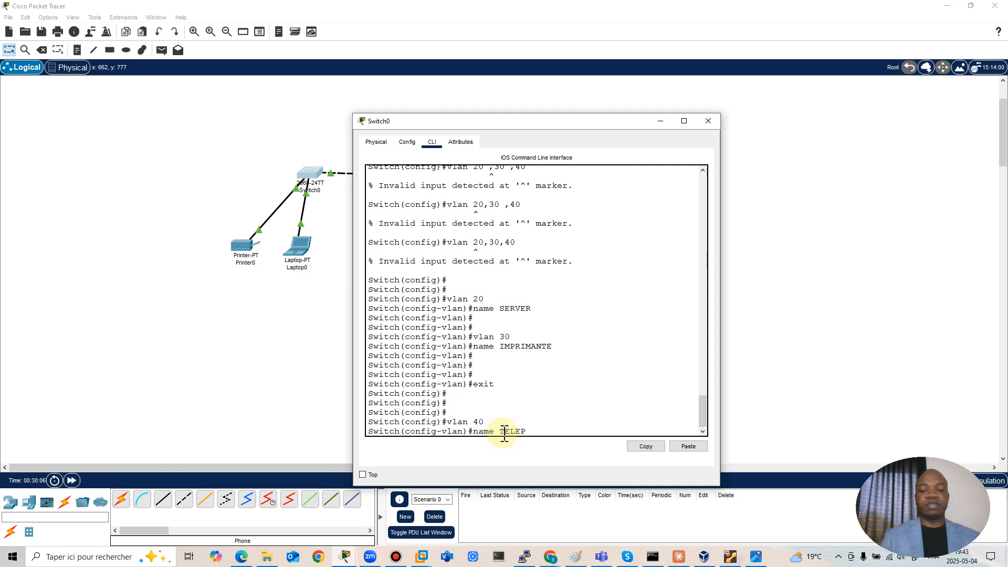
{"action": "type", "text": "name TELEPHONE"}
{"action": "key", "text": "Return"}
{"action": "key", "text": "Return"}
{"action": "key", "text": "Return"}
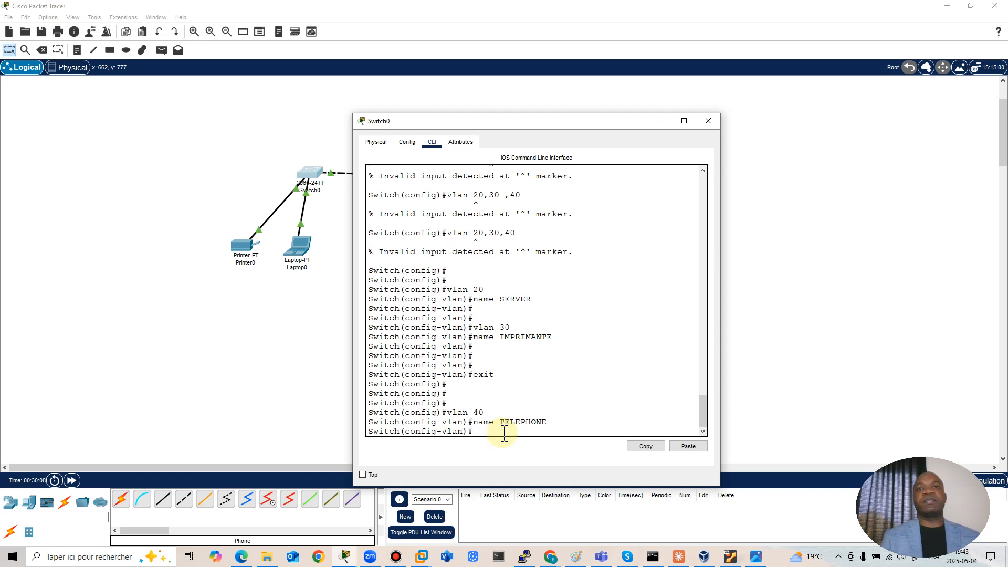
Step: End the configuration session and return Switch0 to privileged mode with END
{"action": "type", "text": "END"}
{"action": "key", "text": "Return"}
{"action": "key", "text": "Return"}
{"action": "key", "text": "Return"}
{"action": "key", "text": "Return"}
{"action": "key", "text": "Return"}
{"action": "key", "text": "Return"}
{"action": "key", "text": "Return"}
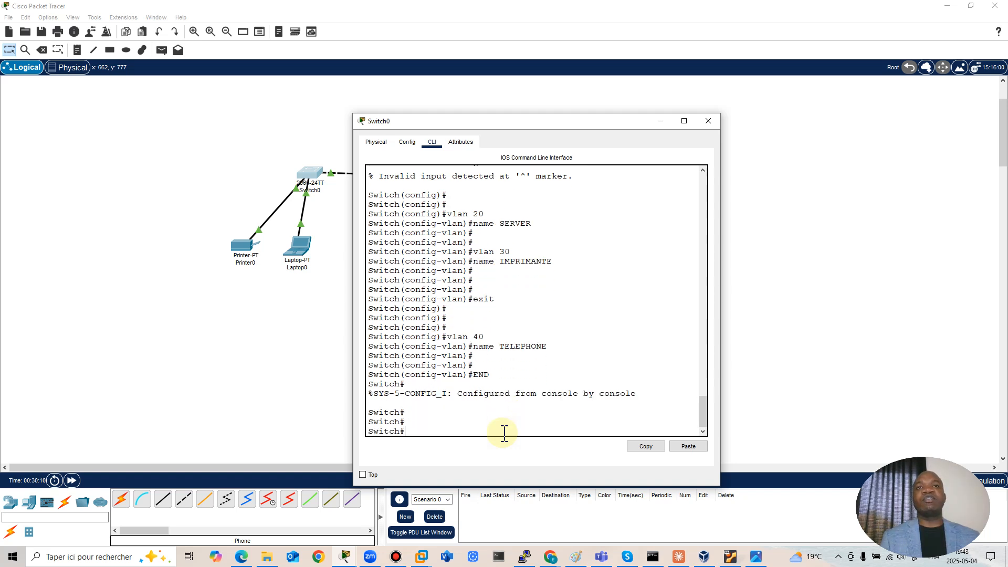
{"action": "key", "text": "Return"}
{"action": "key", "text": "Return"}
{"action": "key", "text": "Return"}
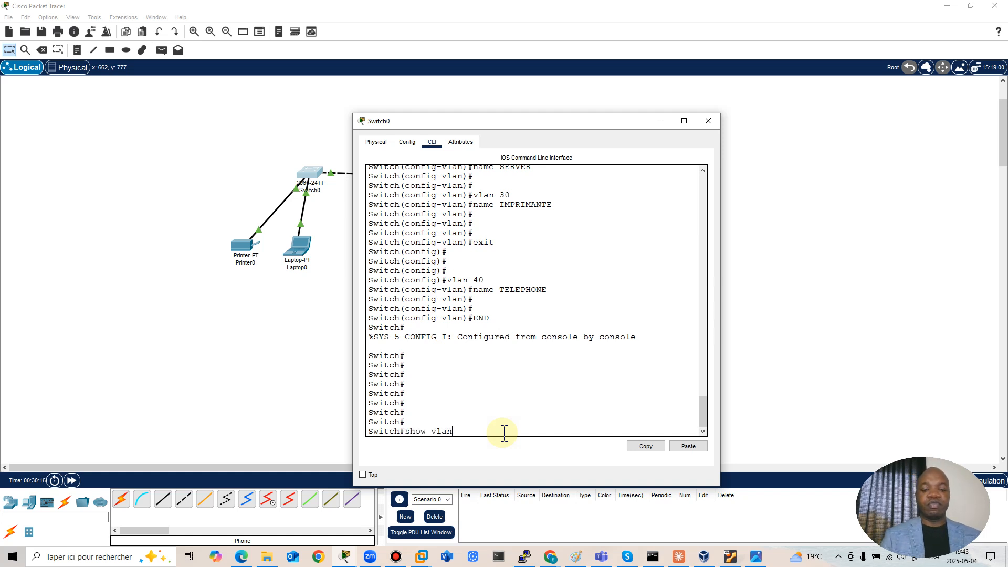
Step: Show the VLAN summary of Switch0 with show vlan brie and check the names, status and assigned ports
{"action": "type", "text": "show vlan brie"}
{"action": "key", "text": "Return"}
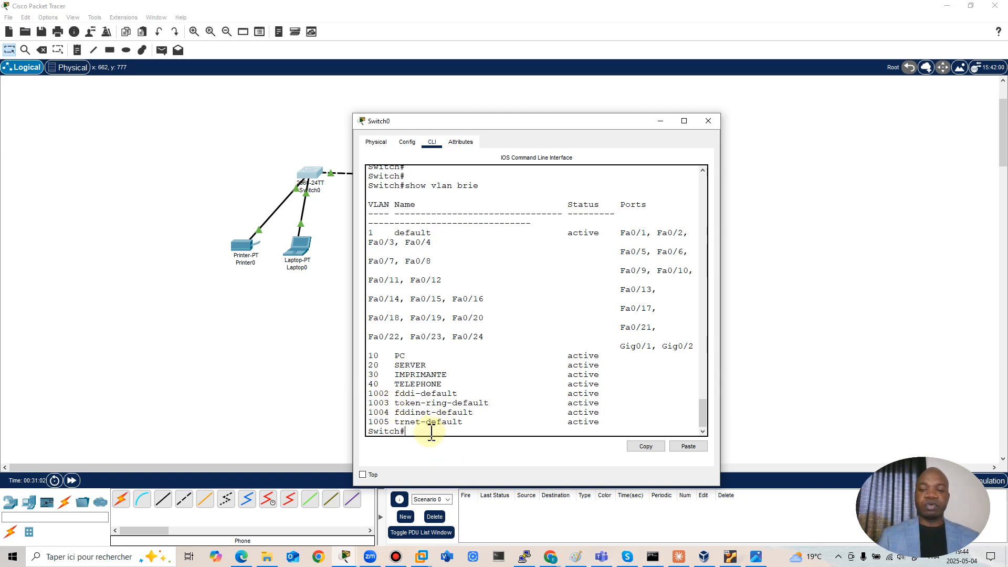
{"action": "key", "text": "Return"}
{"action": "key", "text": "Return"}
{"action": "key", "text": "Return"}
{"action": "key", "text": "Return"}
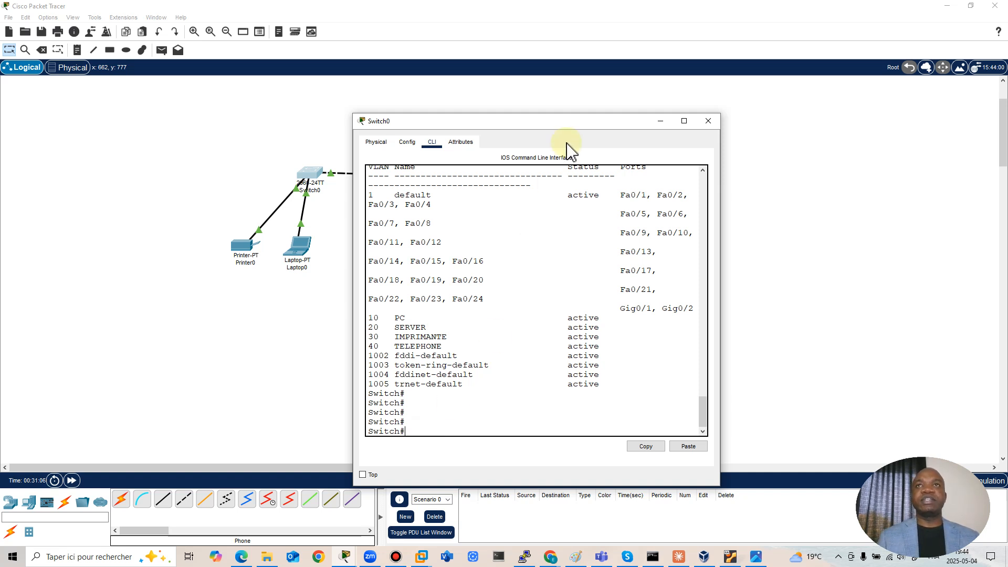
Step: Move the Switch0 window aside to view the switches and their connected devices in the topology
{"action": "left_click_drag", "start_coordinate": [544, 126], "coordinate": [535, 155]}
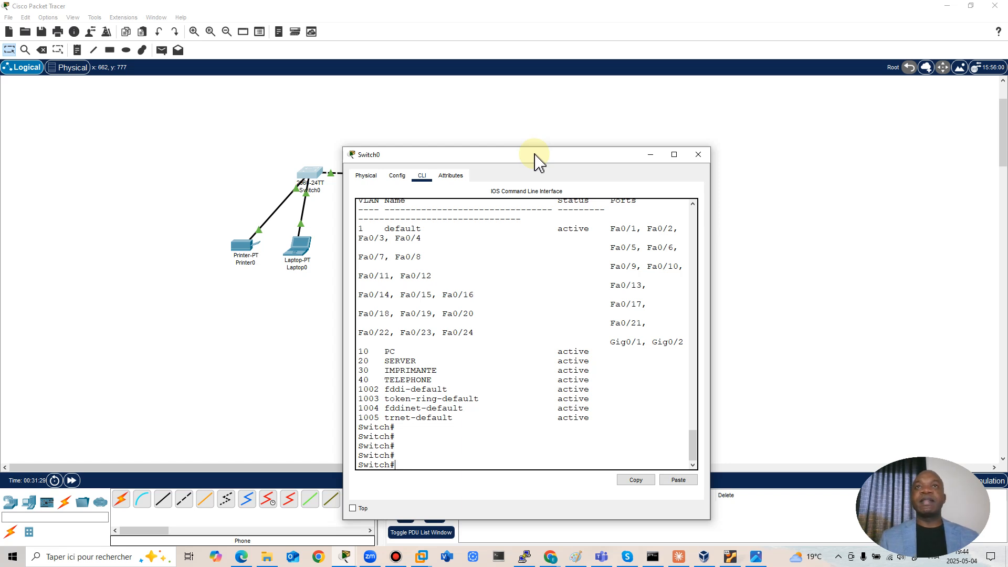
{"action": "left_click_drag", "start_coordinate": [534, 154], "coordinate": [562, 264]}
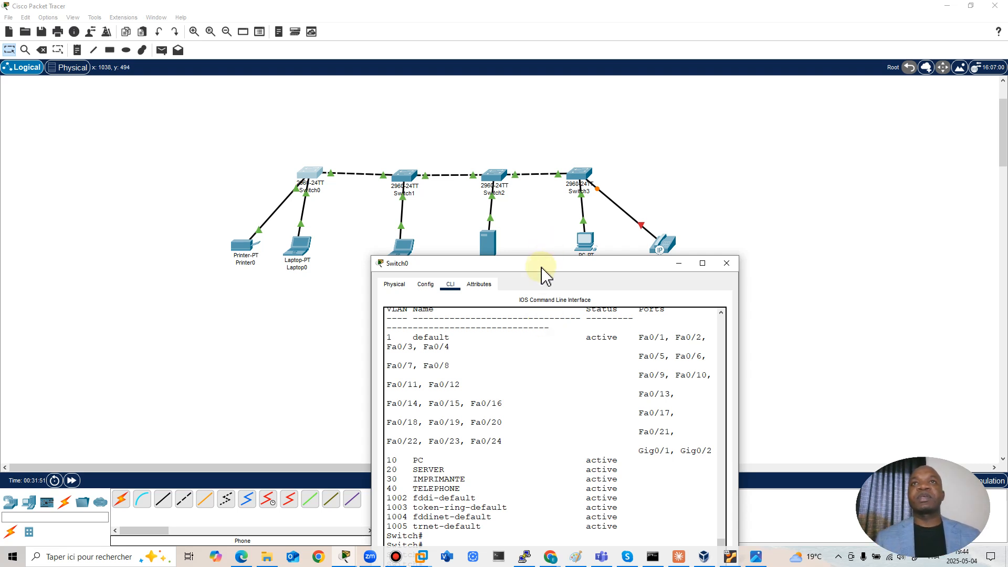
{"action": "left_click_drag", "start_coordinate": [545, 271], "coordinate": [549, 166]}
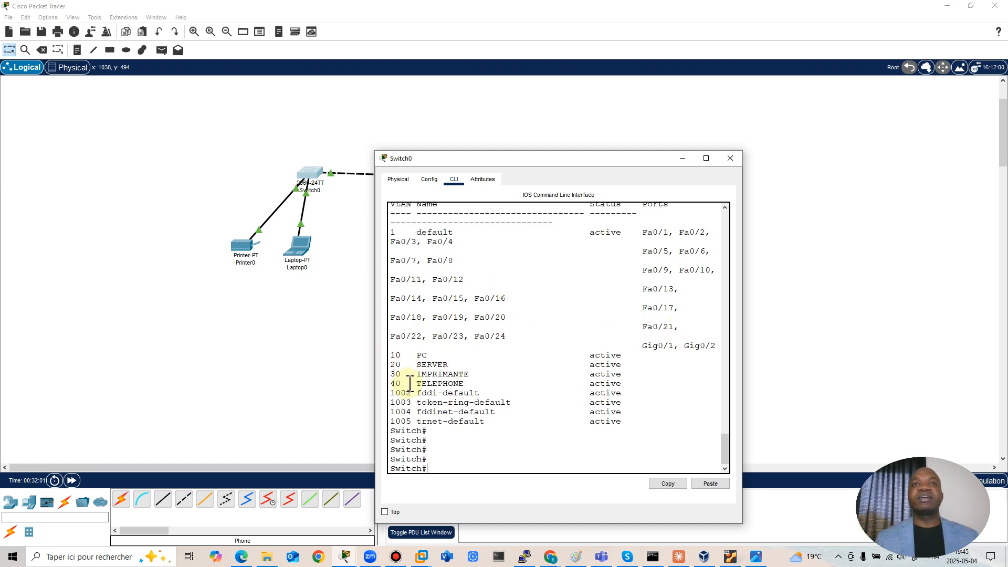
{"action": "left_click_drag", "start_coordinate": [505, 160], "coordinate": [642, 127]}
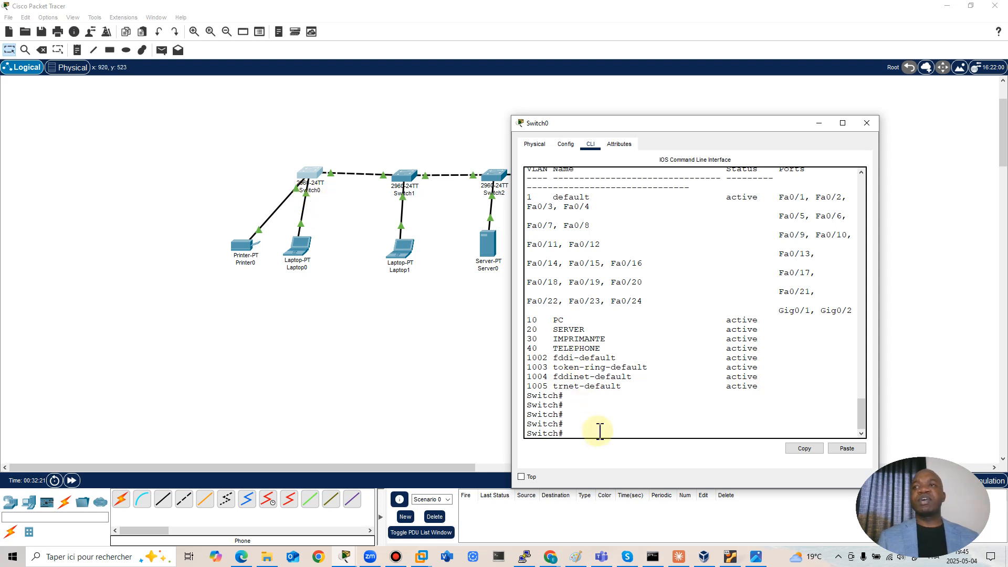
Step: Try show int des, and list the full interface summary of Switch0 with show ip int brie
{"action": "type", "text": "show"}
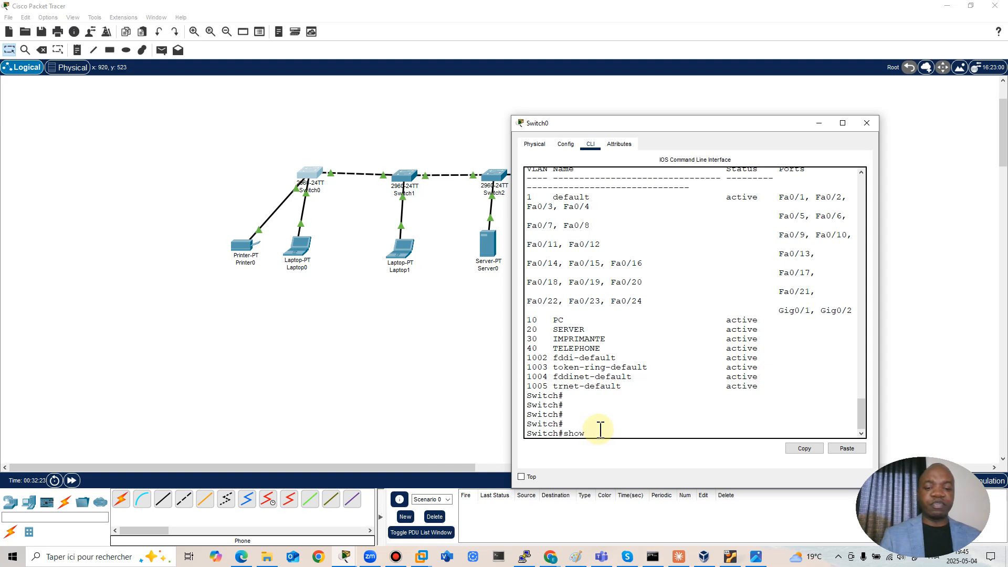
{"action": "key", "text": "Return"}
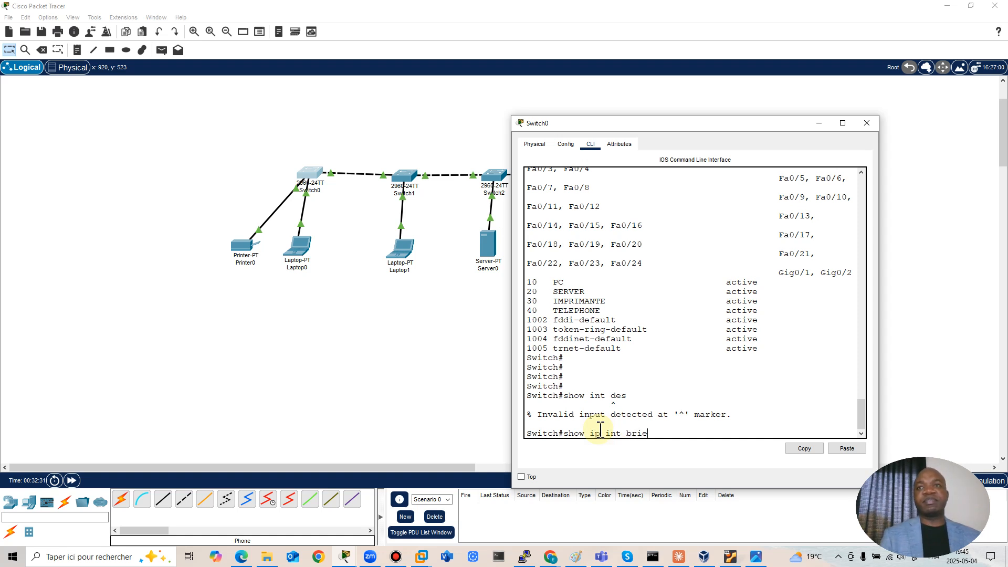
{"action": "type", "text": "show ip int brie"}
{"action": "key", "text": "Return"}
{"action": "key", "text": "space"}
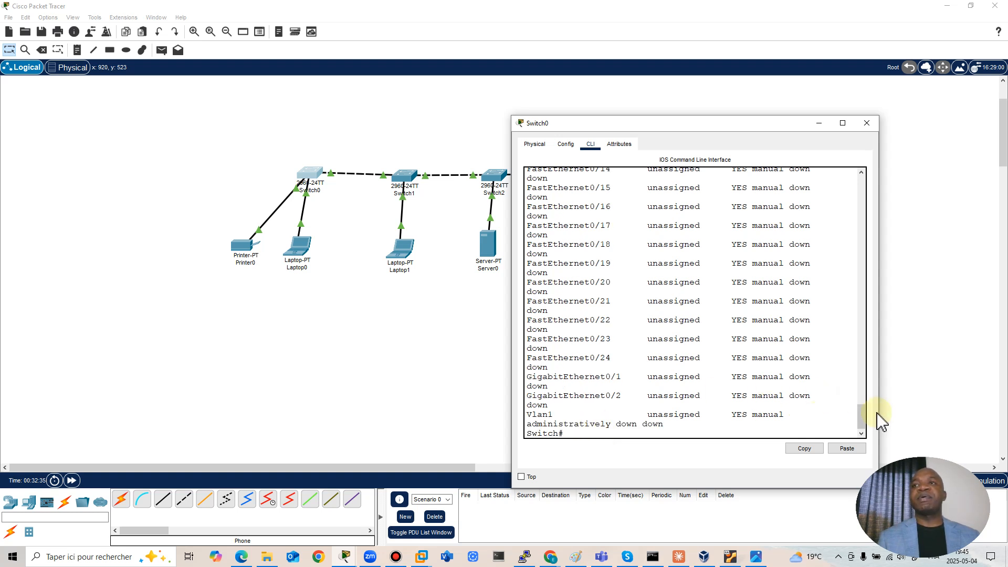
Step: Examine the status of FastEthernet0/2, 0/3 and 0/4 in Switch0's interface summary and compare them with the links in the topology
{"action": "scroll", "coordinate": [863, 415], "scroll_direction": "up", "scroll_amount": 7}
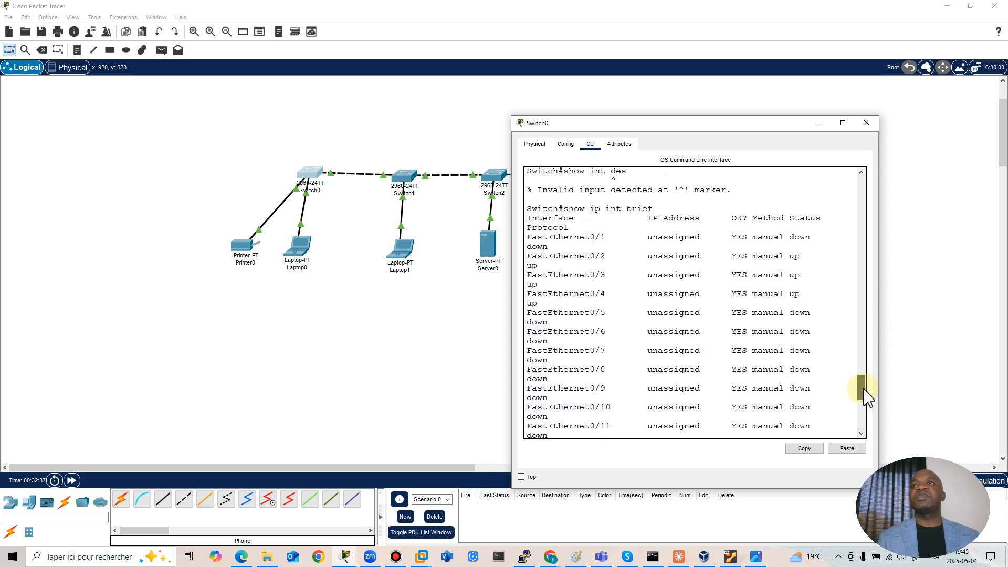
{"action": "left_click_drag", "start_coordinate": [579, 282], "coordinate": [621, 288]}
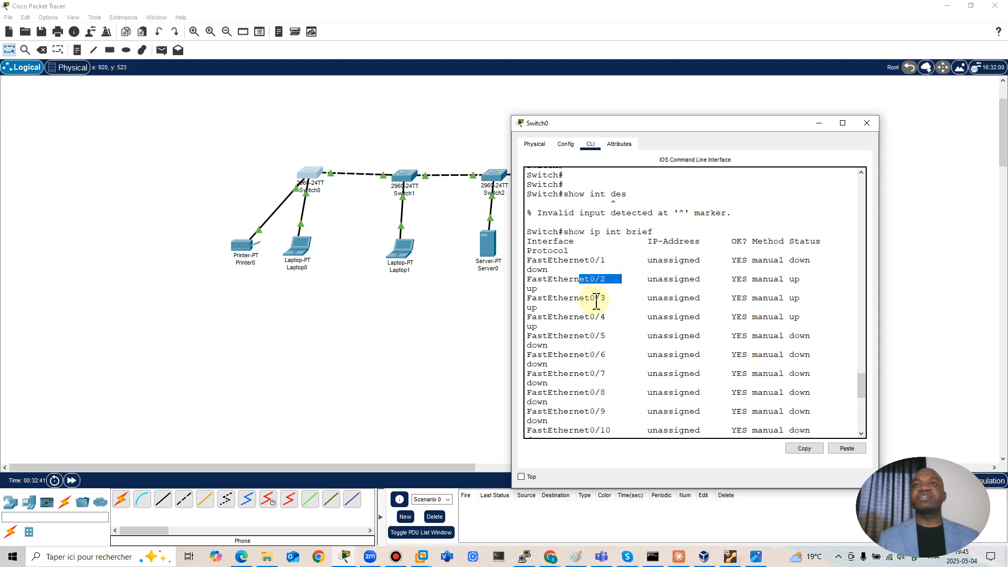
{"action": "left_click", "coordinate": [593, 297]}
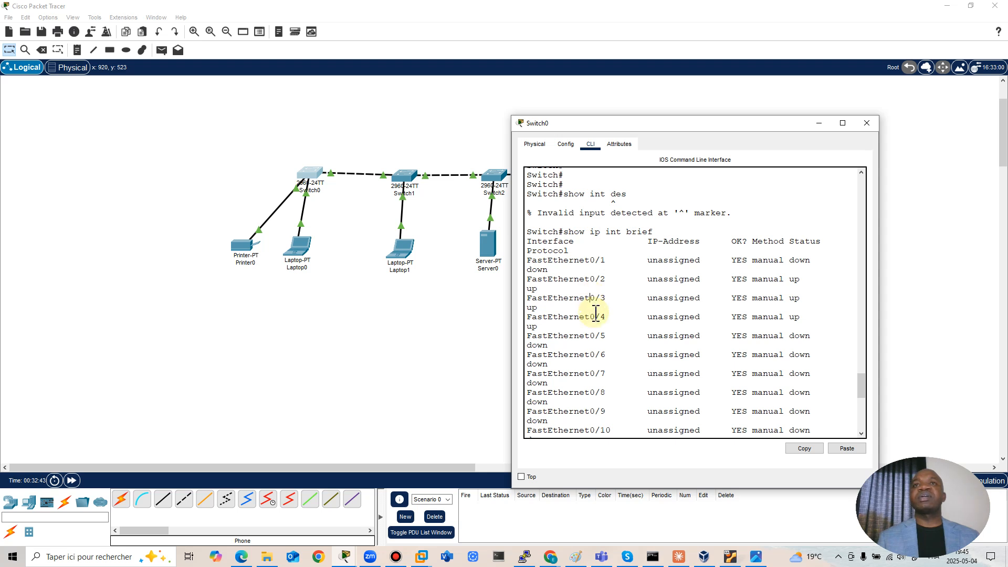
{"action": "left_click_drag", "start_coordinate": [596, 315], "coordinate": [625, 319]}
{"action": "left_click", "coordinate": [625, 318]}
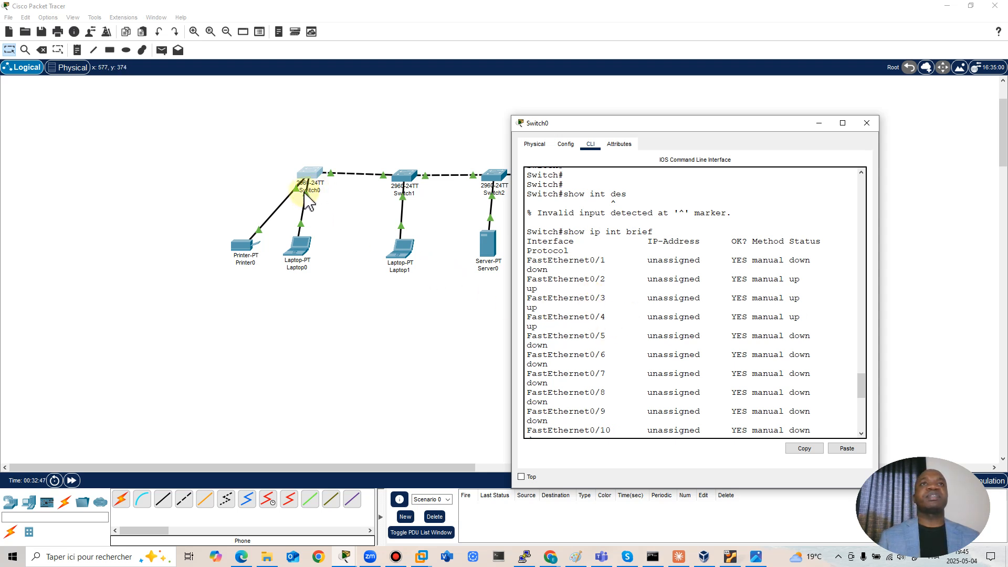
{"action": "left_click", "coordinate": [377, 378]}
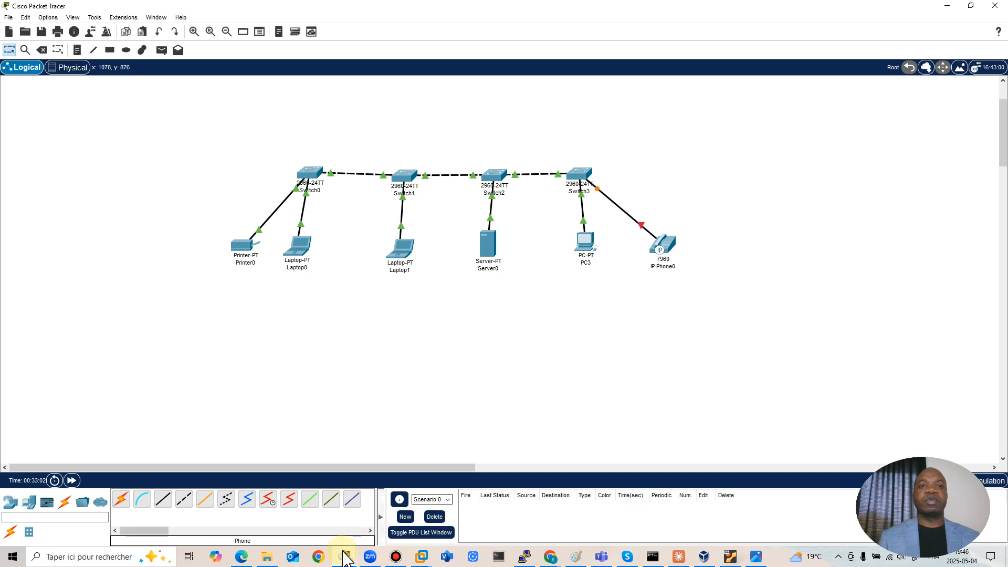
Step: Bring the Switch0 command-line window back to the front and return to a fresh privileged-mode prompt
{"action": "mouse_move", "coordinate": [342, 558]}
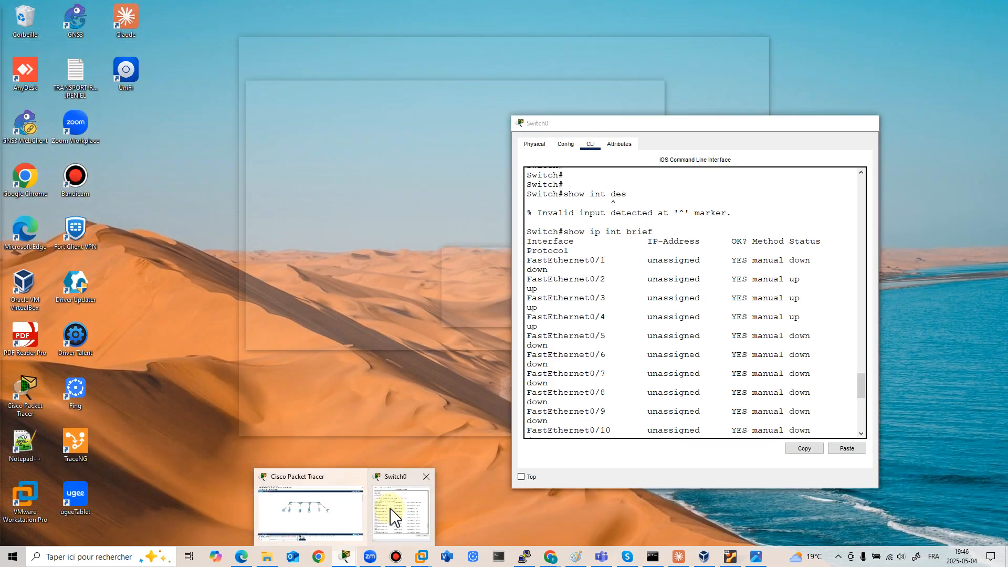
{"action": "left_click", "coordinate": [389, 519]}
{"action": "left_click", "coordinate": [663, 346]}
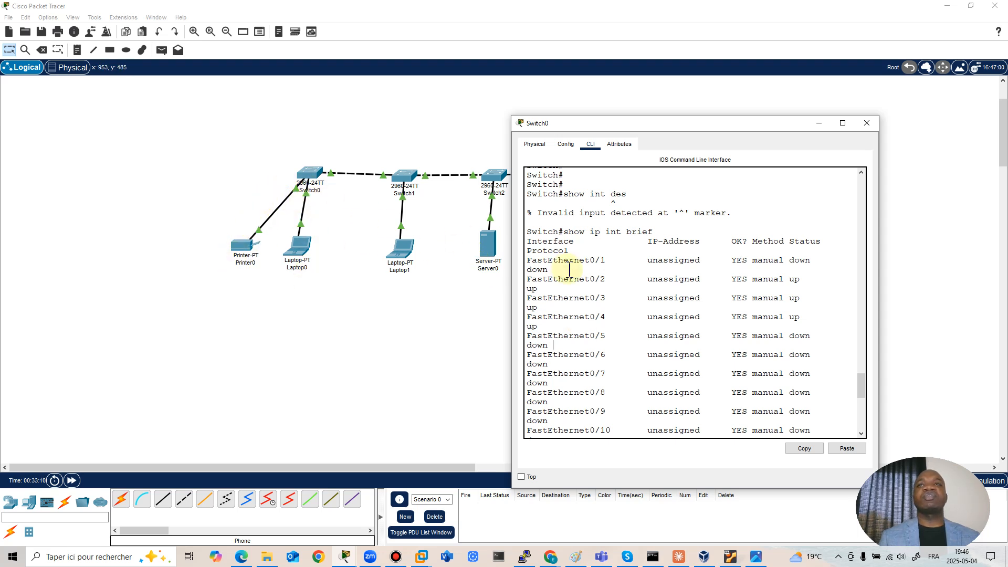
{"action": "key", "text": "Return"}
{"action": "key", "text": "Return"}
{"action": "key", "text": "Return"}
{"action": "key", "text": "Return"}
{"action": "key", "text": "Return"}
{"action": "key", "text": "Return"}
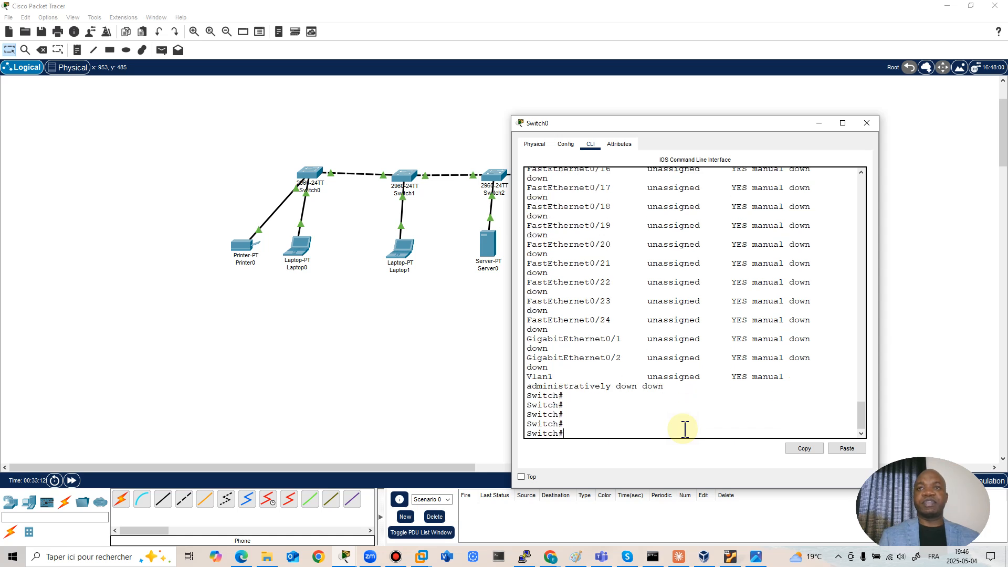
Step: Display the detailed VLAN information of Switch0 with show vlan, and page past the first screen of output
{"action": "type", "text": "show vlann"}
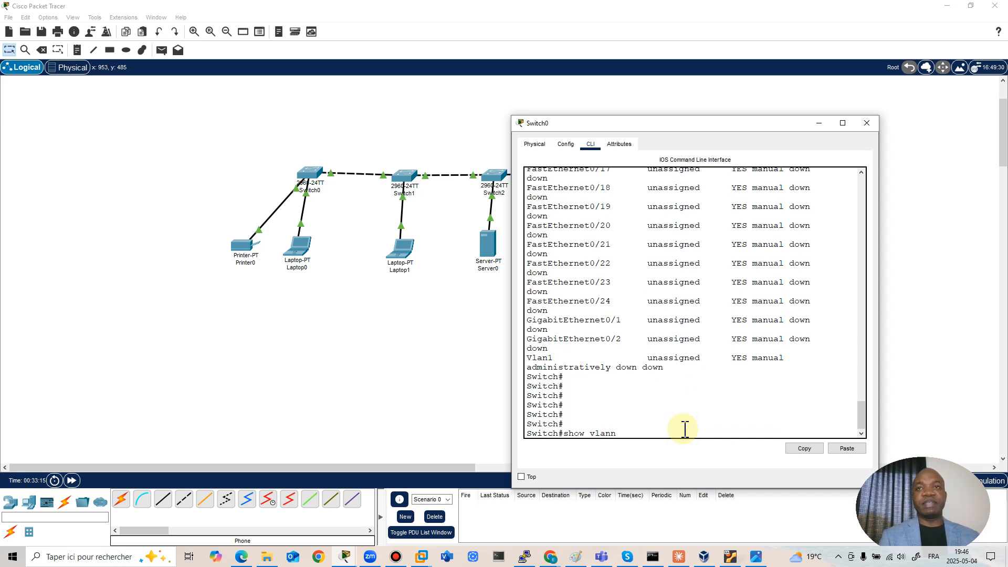
{"action": "key", "text": "BackSpace"}
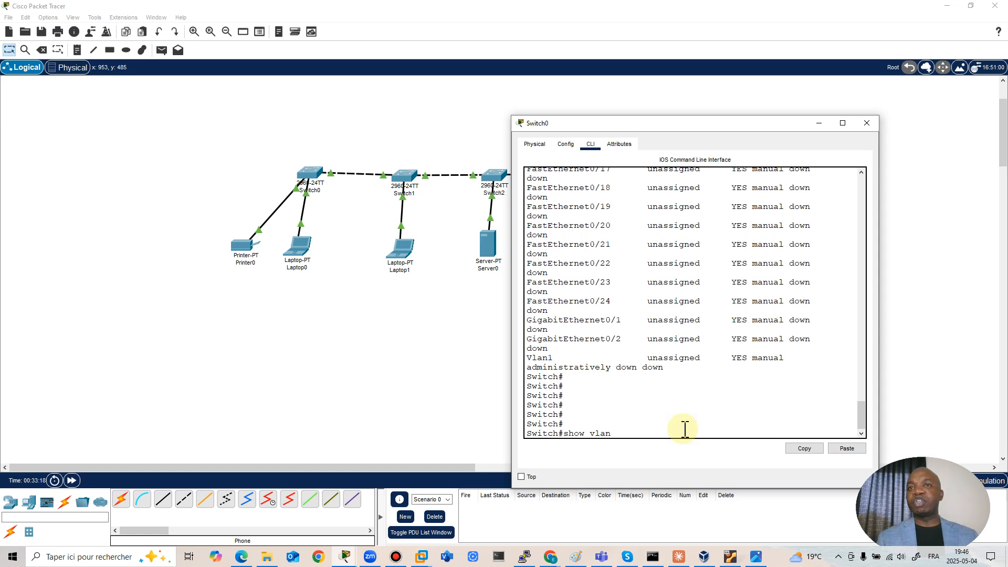
{"action": "key", "text": "Return"}
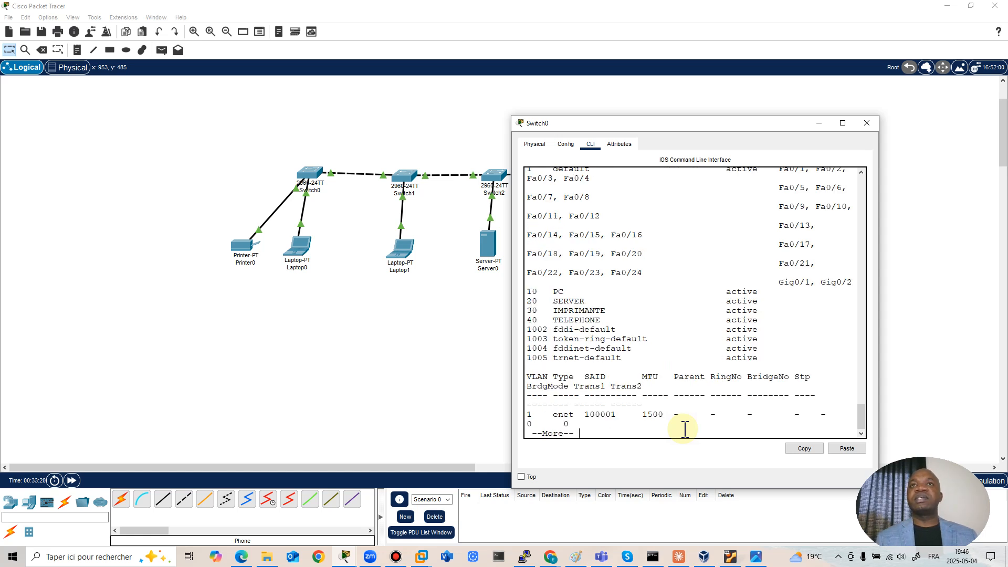
{"action": "key", "text": "space"}
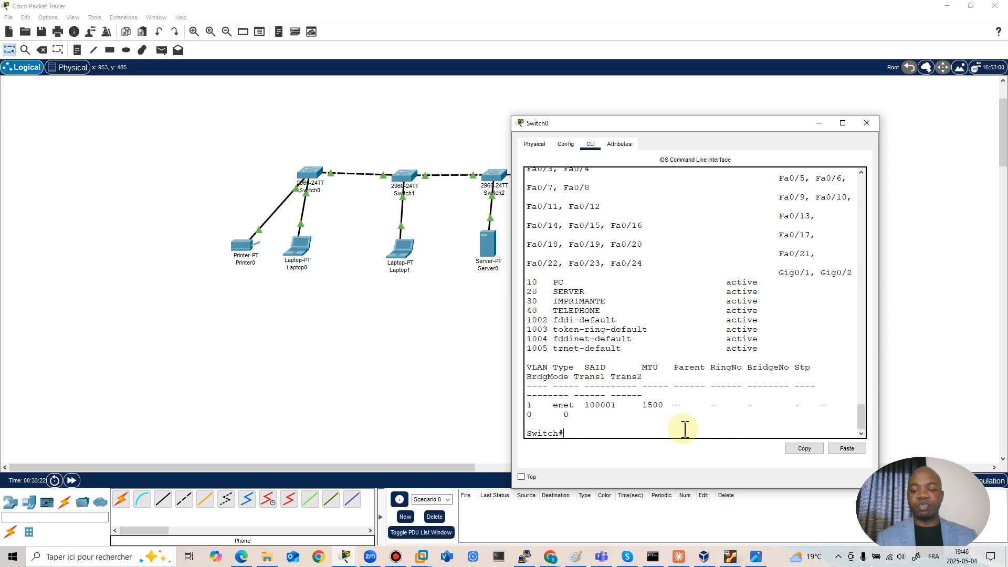
Step: Display the condensed VLAN table of Switch0 with show vlan brief
{"action": "key", "text": "Up"}
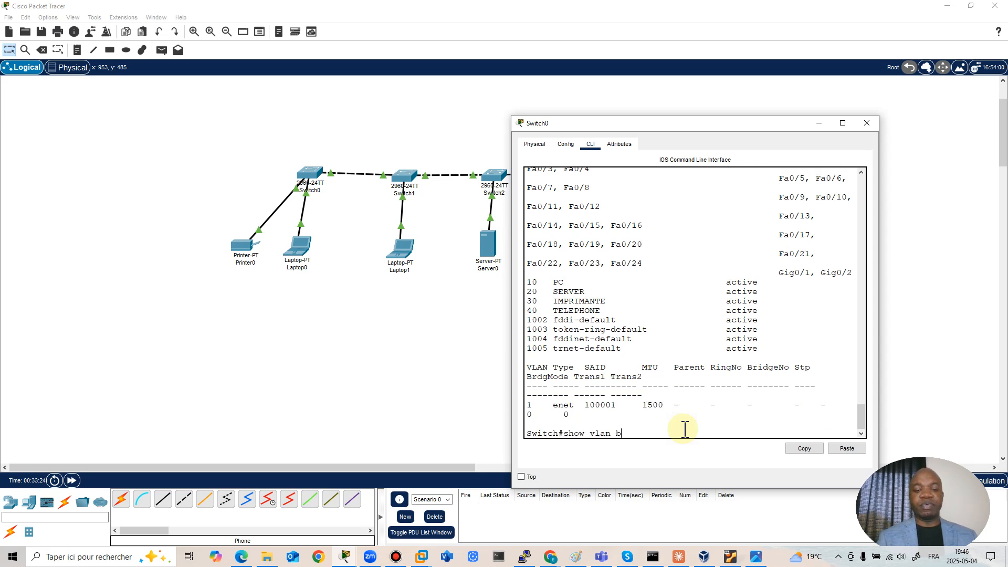
{"action": "type", "text": "bri"}
{"action": "key", "text": "Tab"}
{"action": "key", "text": "Return"}
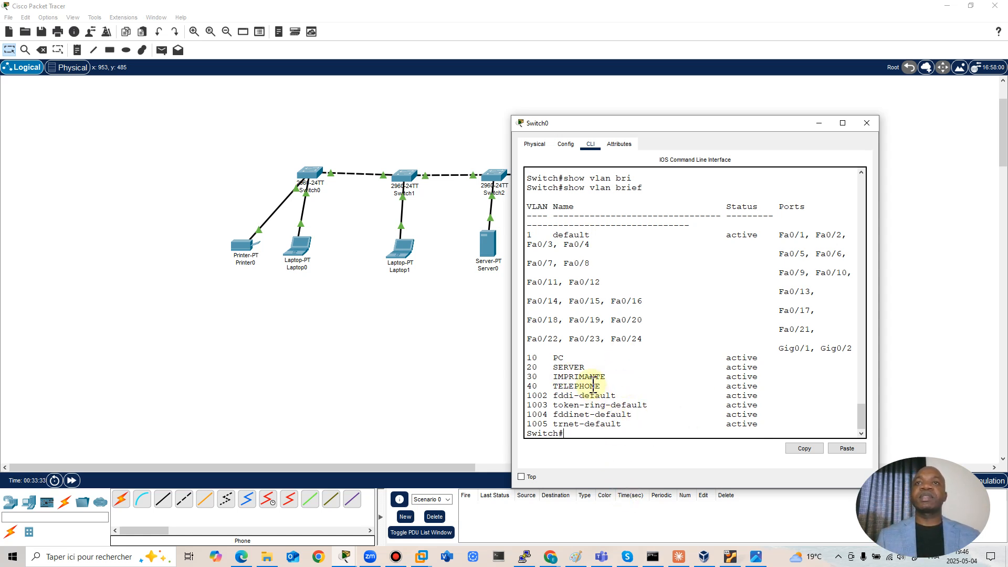
{"action": "key", "text": "Return"}
{"action": "key", "text": "Return"}
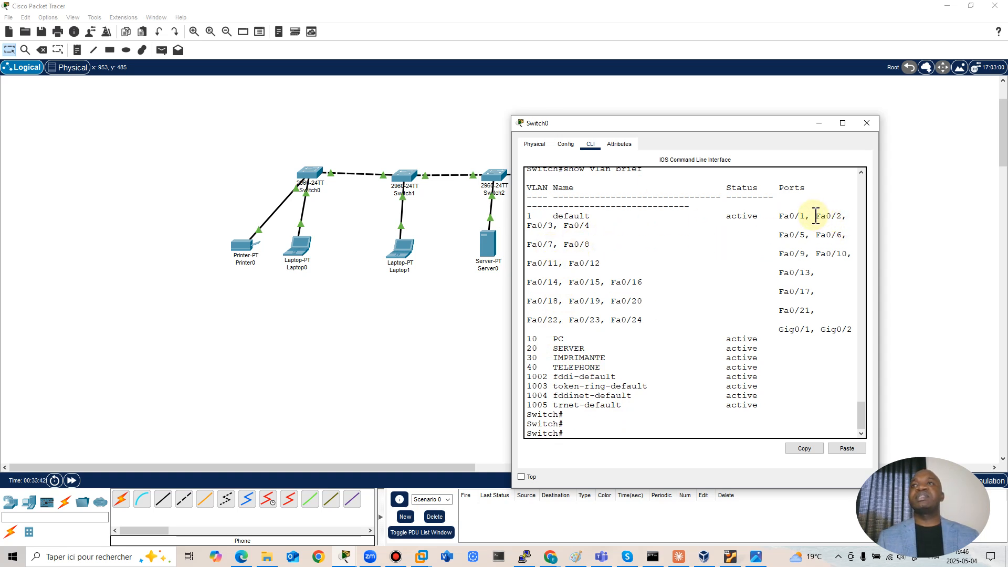
Step: Examine which VLAN ports Fa0/2 and Fa0/3 belong to, and check the IMPRIMANTE entry in the VLAN table
{"action": "left_click_drag", "start_coordinate": [816, 216], "coordinate": [849, 215]}
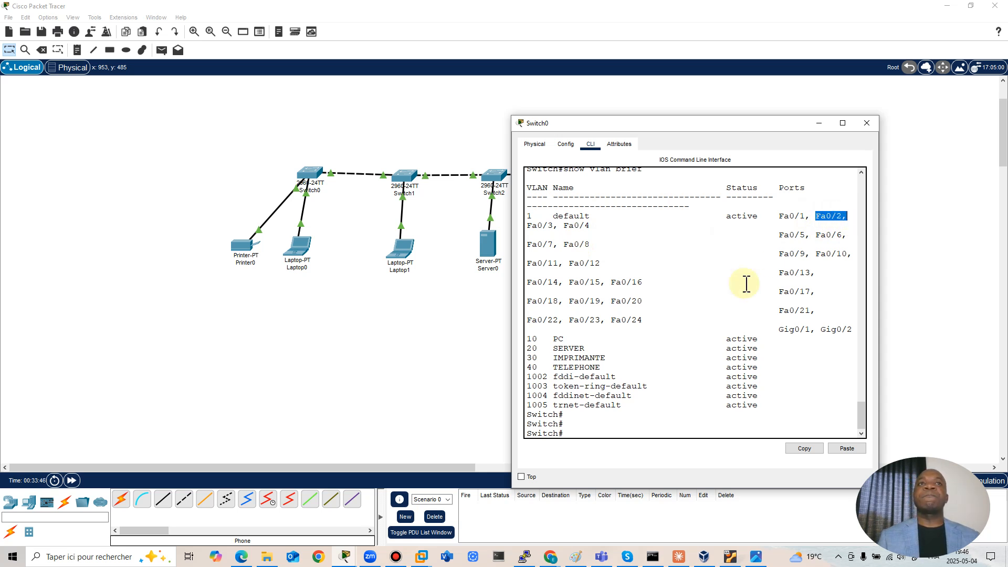
{"action": "left_click_drag", "start_coordinate": [551, 359], "coordinate": [610, 349]}
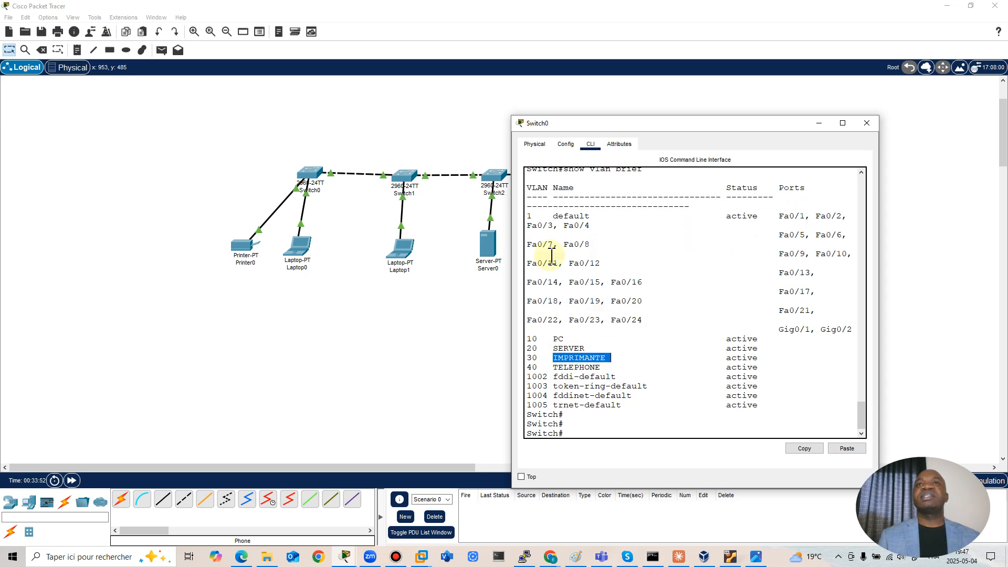
{"action": "left_click_drag", "start_coordinate": [527, 224], "coordinate": [558, 226]}
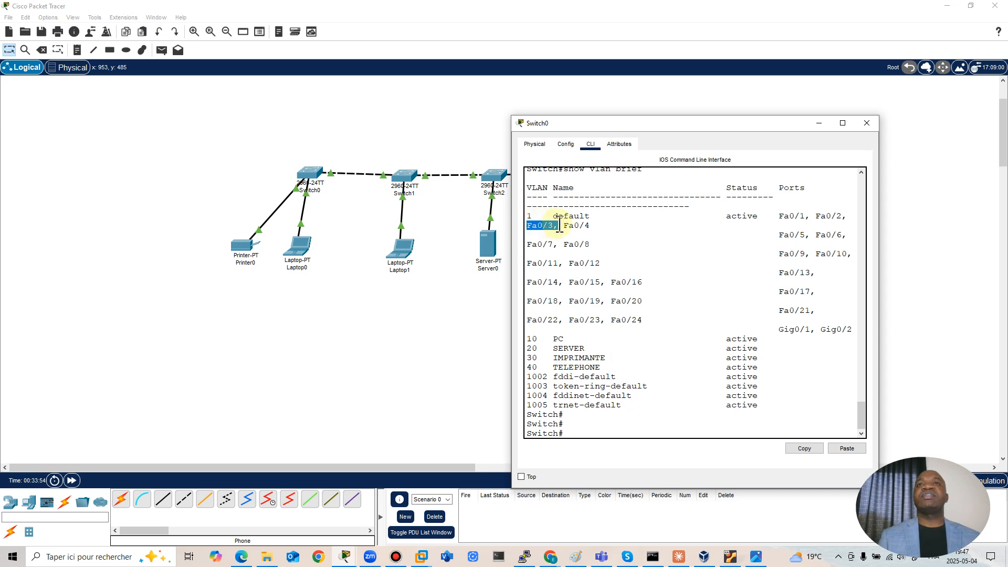
{"action": "left_click", "coordinate": [552, 338]}
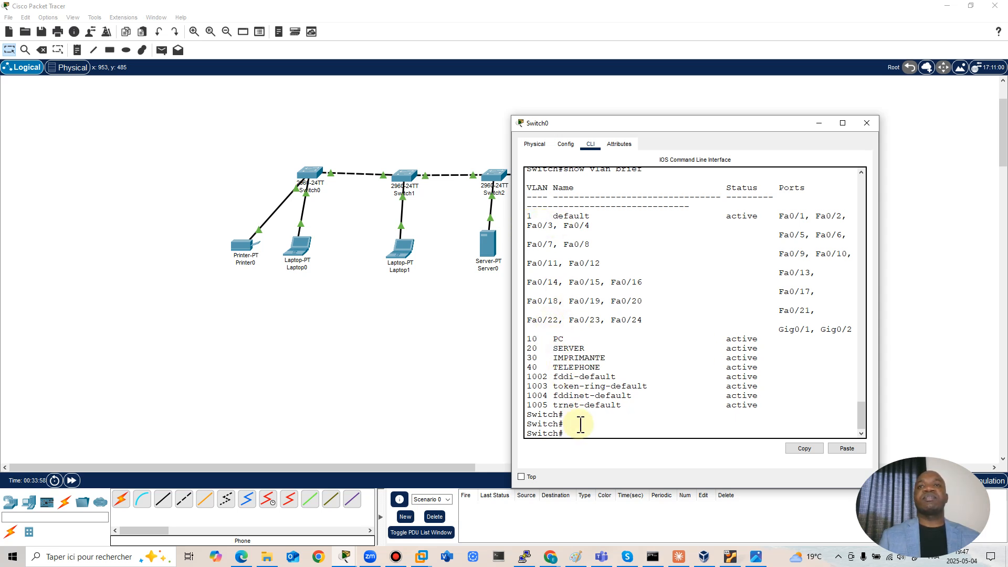
Step: Enter global configuration mode on Switch0 with conf t
{"action": "key", "text": "Return"}
{"action": "key", "text": "Return"}
{"action": "type", "text": "conf t"}
{"action": "key", "text": "Return"}
{"action": "key", "text": "Return"}
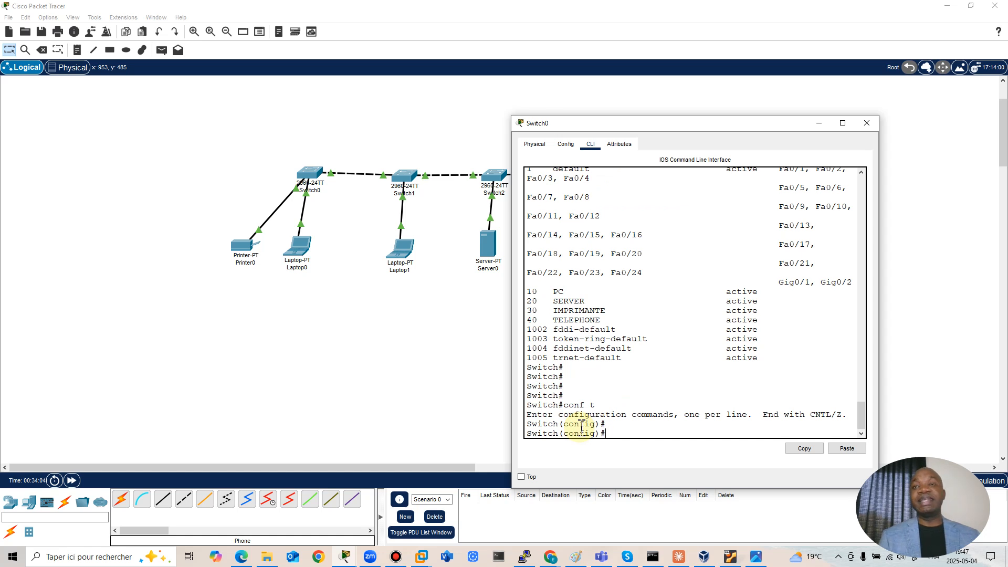
Step: Try to open interface FastEthernet 0/2 of Switch0 for configuration with int fas0/2
{"action": "type", "text": "int fas"}
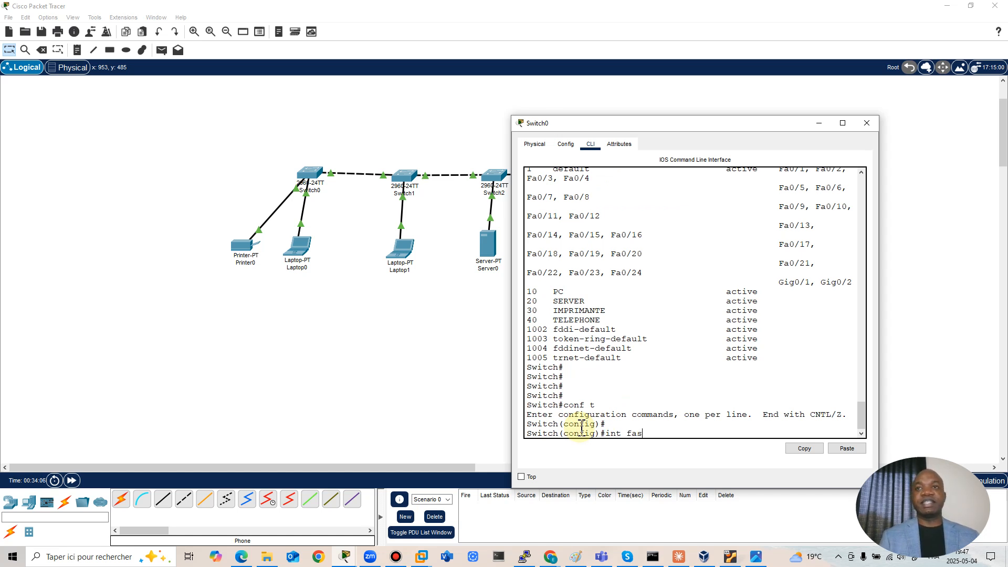
{"action": "type", "text": "0/2"}
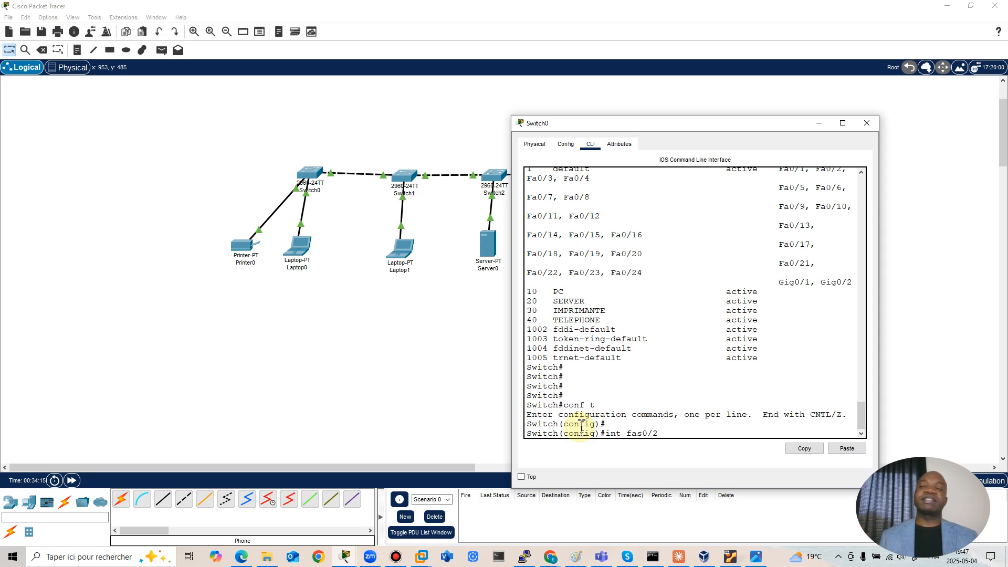
{"action": "key", "text": "Return"}
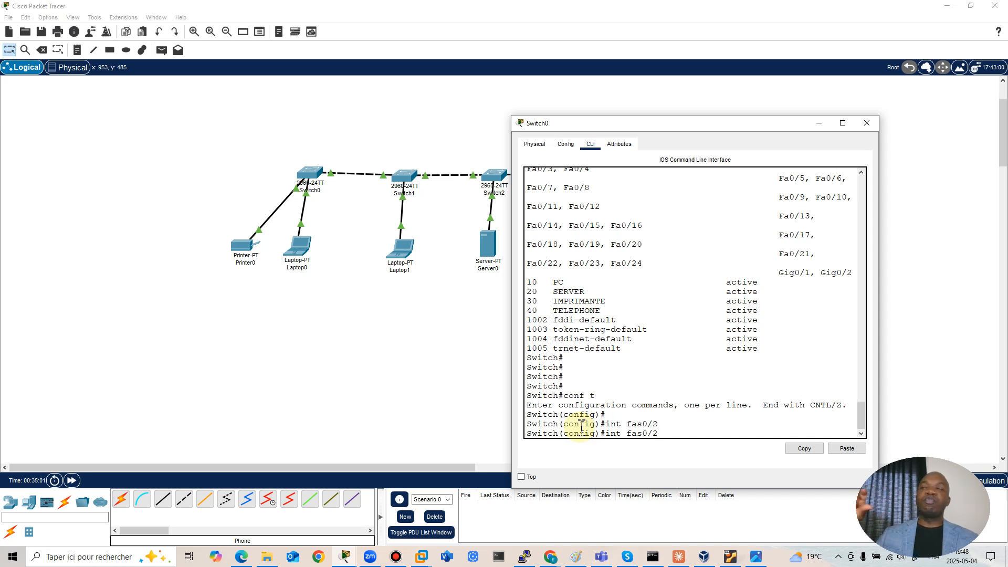
{"action": "key", "text": "BackSpace"}
{"action": "key", "text": "BackSpace"}
{"action": "key", "text": "BackSpace"}
{"action": "key", "text": "BackSpace"}
{"action": "key", "text": "BackSpace"}
{"action": "key", "text": "BackSpace"}
{"action": "key", "text": "BackSpace"}
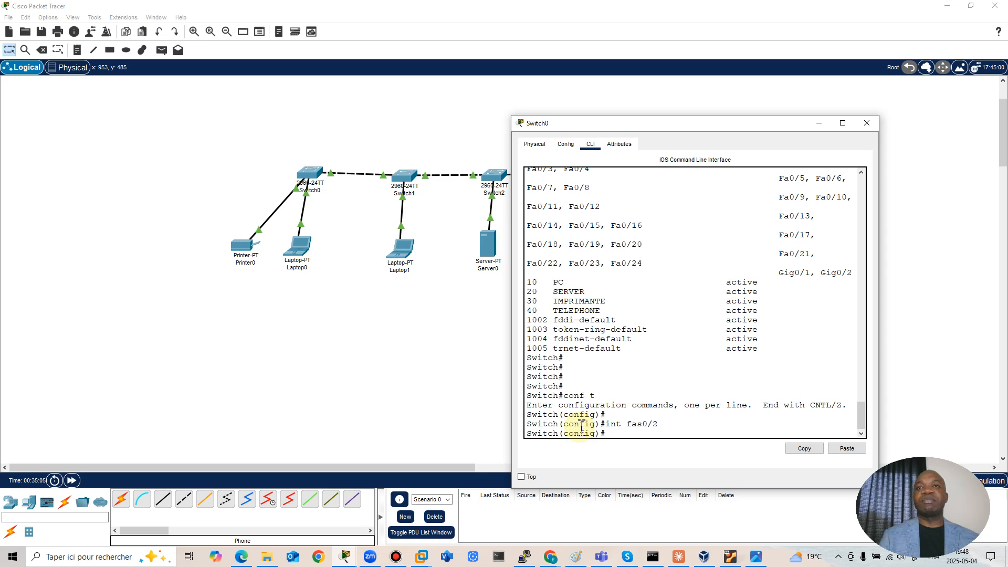
{"action": "key", "text": "Return"}
{"action": "key", "text": "Return"}
{"action": "key", "text": "Return"}
{"action": "type", "text": "vlan"}
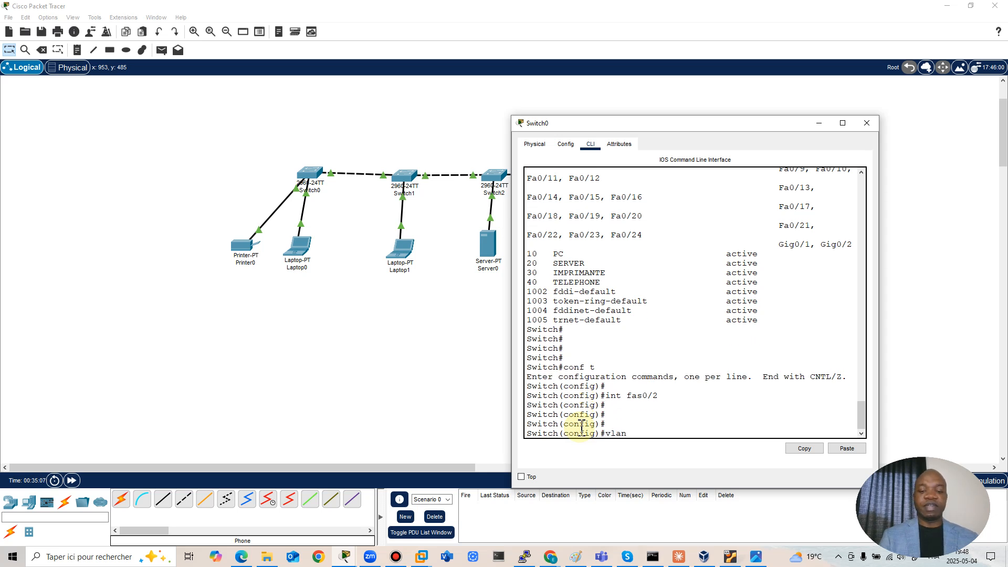
{"action": "type", "text": " member"}
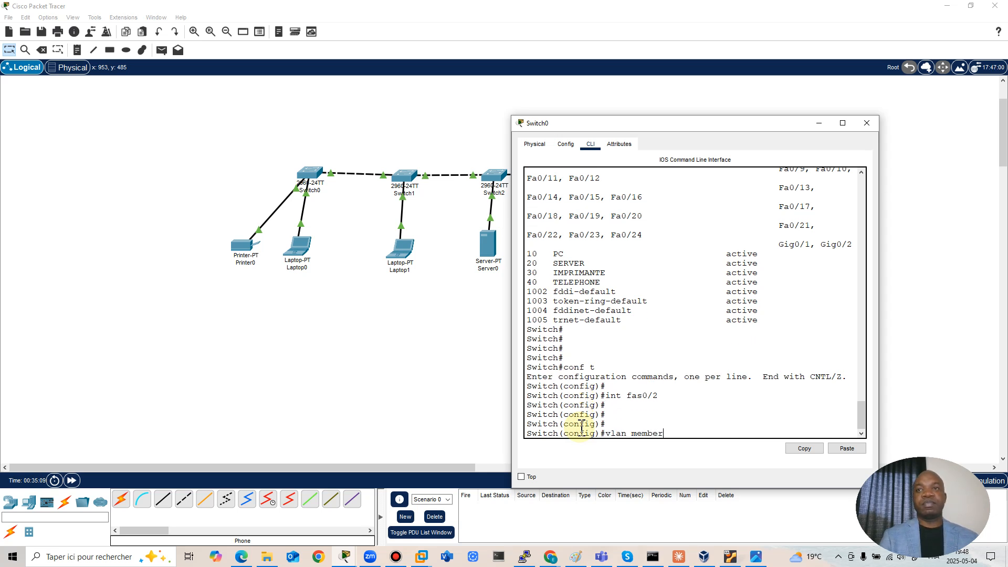
{"action": "type", "text": "s XXXX  "}
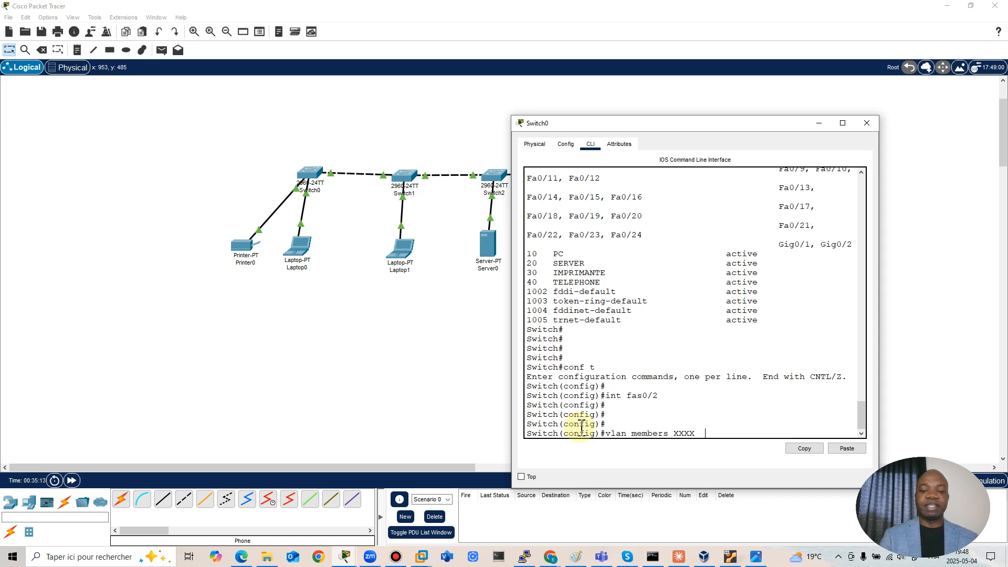
{"action": "type", "text": "1/2"}
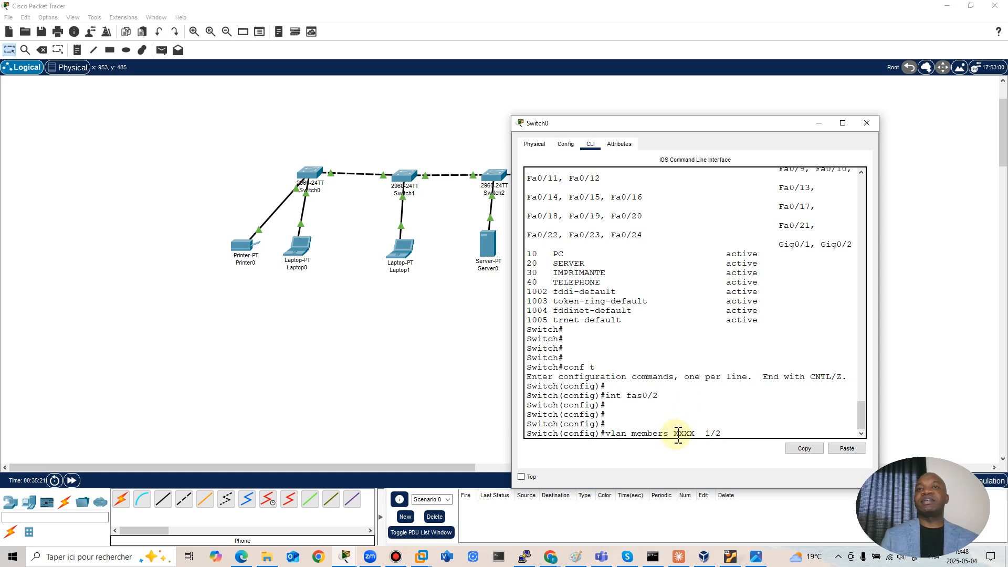
{"action": "key", "text": "BackSpace"}
{"action": "key", "text": "BackSpace"}
{"action": "key", "text": "BackSpace"}
{"action": "key", "text": "BackSpace"}
{"action": "key", "text": "BackSpace"}
{"action": "key", "text": "BackSpace"}
{"action": "key", "text": "BackSpace"}
{"action": "key", "text": "BackSpace"}
{"action": "key", "text": "BackSpace"}
{"action": "key", "text": "BackSpace"}
{"action": "key", "text": "BackSpace"}
{"action": "key", "text": "BackSpace"}
{"action": "key", "text": "BackSpace"}
{"action": "key", "text": "BackSpace"}
{"action": "key", "text": "BackSpace"}
{"action": "key", "text": "BackSpace"}
{"action": "key", "text": "BackSpace"}
{"action": "key", "text": "BackSpace"}
{"action": "key", "text": "BackSpace"}
{"action": "key", "text": "BackSpace"}
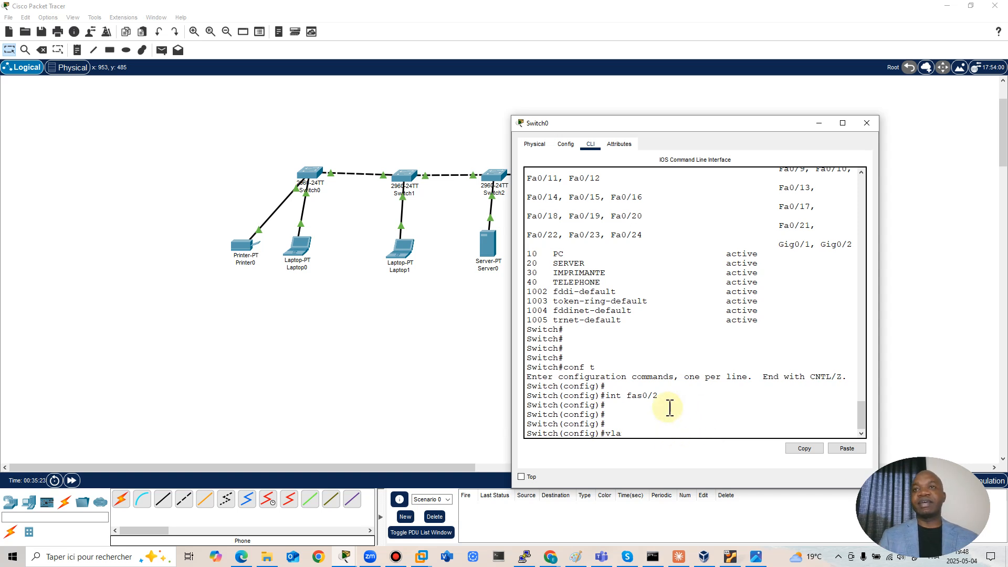
{"action": "type", "text": "v"}
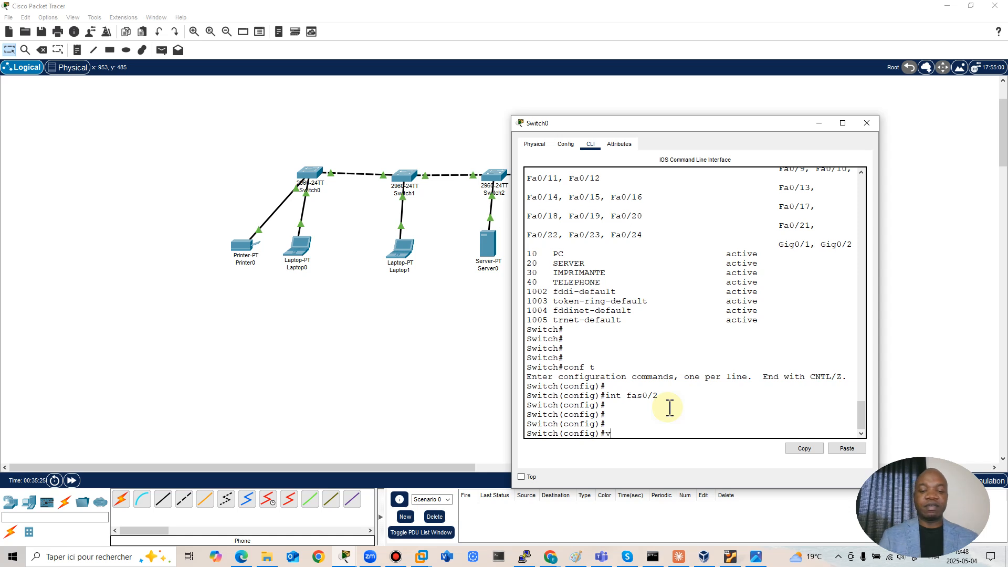
{"action": "type", "text": "lan meme"}
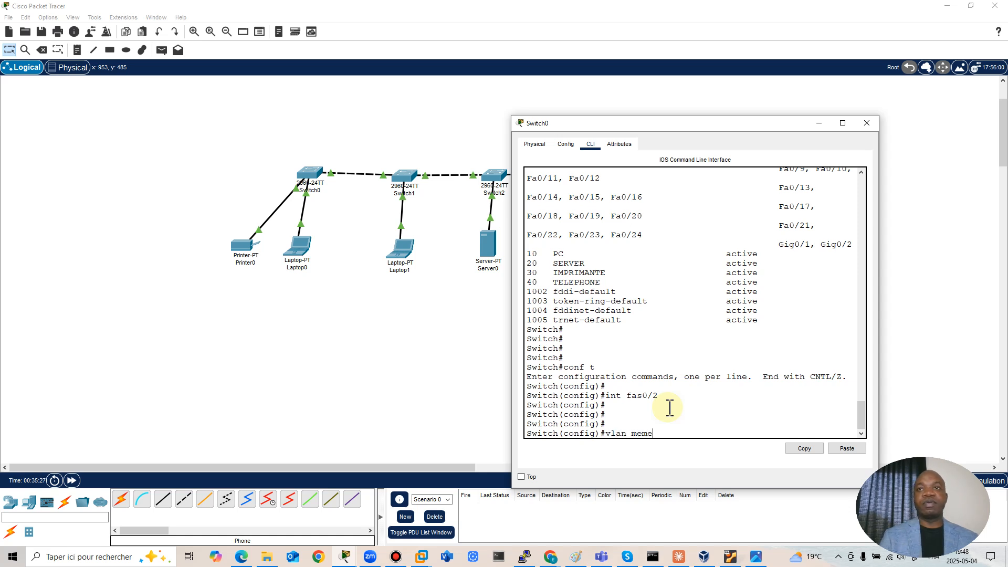
{"action": "type", "text": "bers add"}
{"action": "key", "text": "BackSpace"}
{"action": "key", "text": "BackSpace"}
{"action": "type", "text": "r"}
{"action": "key", "text": "BackSpace"}
{"action": "key", "text": "BackSpace"}
{"action": "key", "text": "BackSpace"}
{"action": "key", "text": "BackSpace"}
{"action": "key", "text": "BackSpace"}
{"action": "key", "text": "BackSpace"}
{"action": "key", "text": "BackSpace"}
{"action": "key", "text": "BackSpace"}
{"action": "key", "text": "BackSpace"}
{"action": "key", "text": "BackSpace"}
{"action": "key", "text": "BackSpace"}
{"action": "key", "text": "BackSpace"}
{"action": "key", "text": "BackSpace"}
{"action": "key", "text": "BackSpace"}
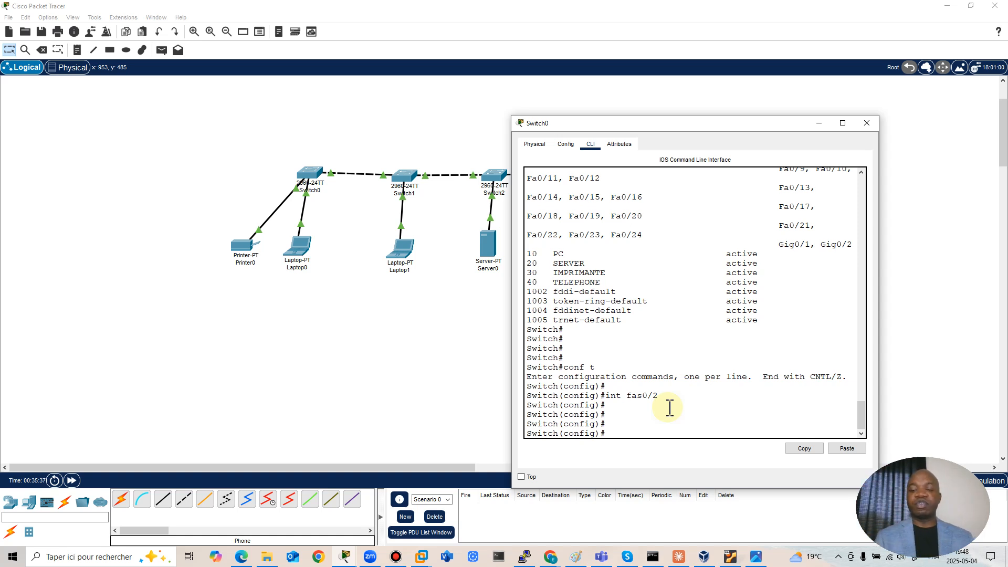
{"action": "key", "text": "Return"}
{"action": "key", "text": "Return"}
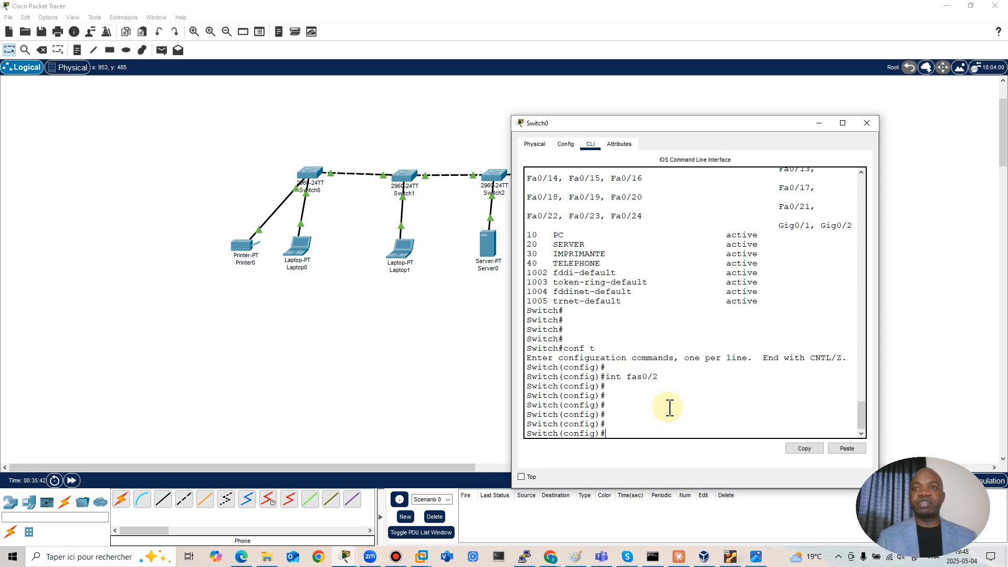
Step: Open interface FastEthernet 0/2 of Switch0 for configuration with int fas0/2
{"action": "type", "text": "int f"}
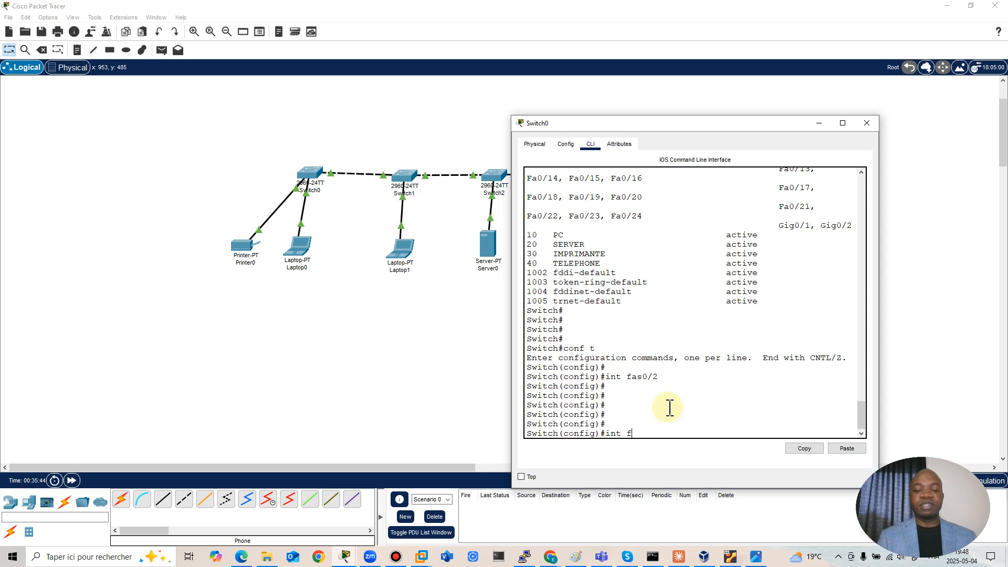
{"action": "type", "text": "as/0"}
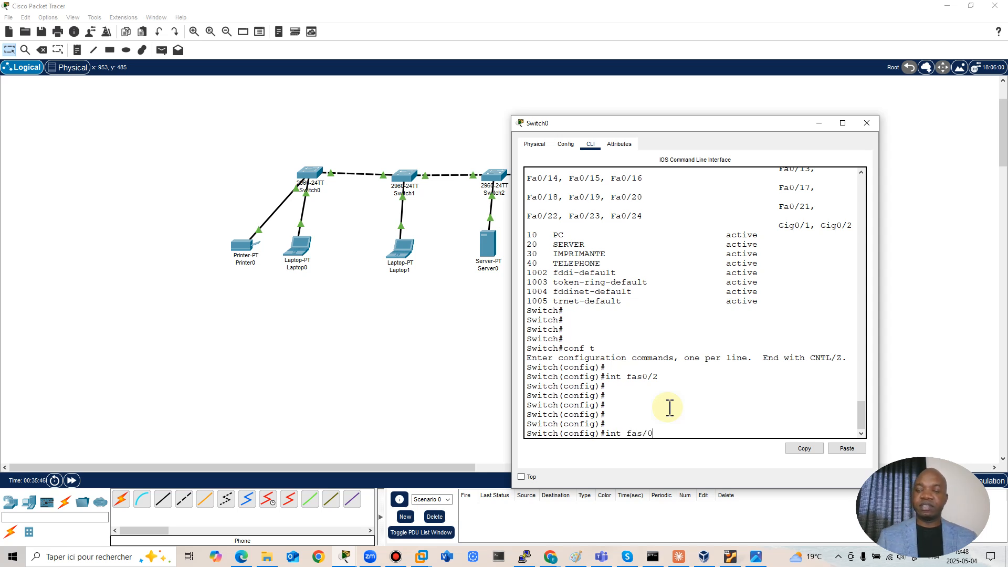
{"action": "key", "text": "BackSpace"}
{"action": "key", "text": "BackSpace"}
{"action": "type", "text": "0/2"}
{"action": "key", "text": "Return"}
{"action": "key", "text": "Return"}
{"action": "key", "text": "Return"}
{"action": "key", "text": "Return"}
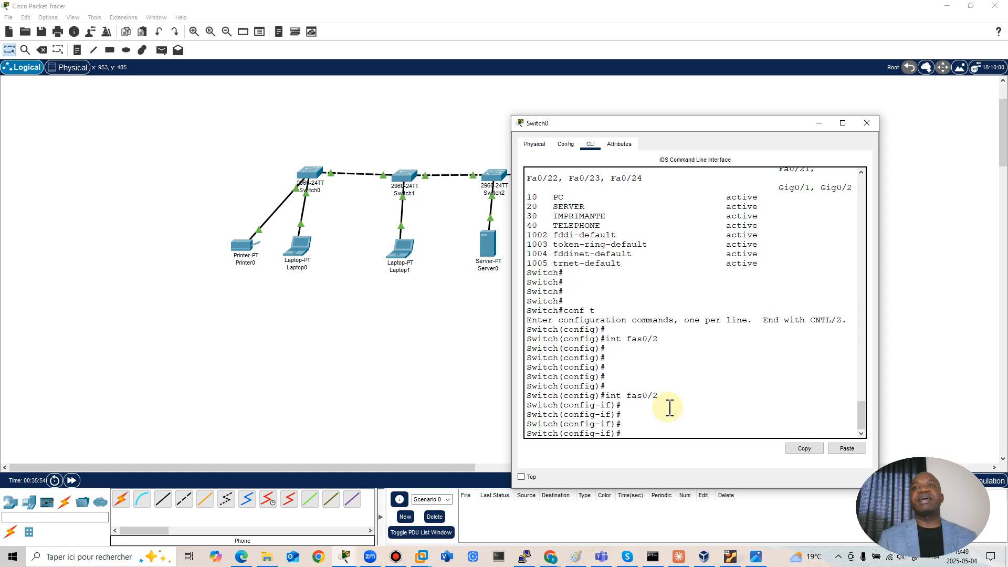
Step: Assign interface Fa0/2 of Switch0 to VLAN 30 with switchport access vlan 30
{"action": "type", "text": "swi"}
{"action": "key", "text": "Tab"}
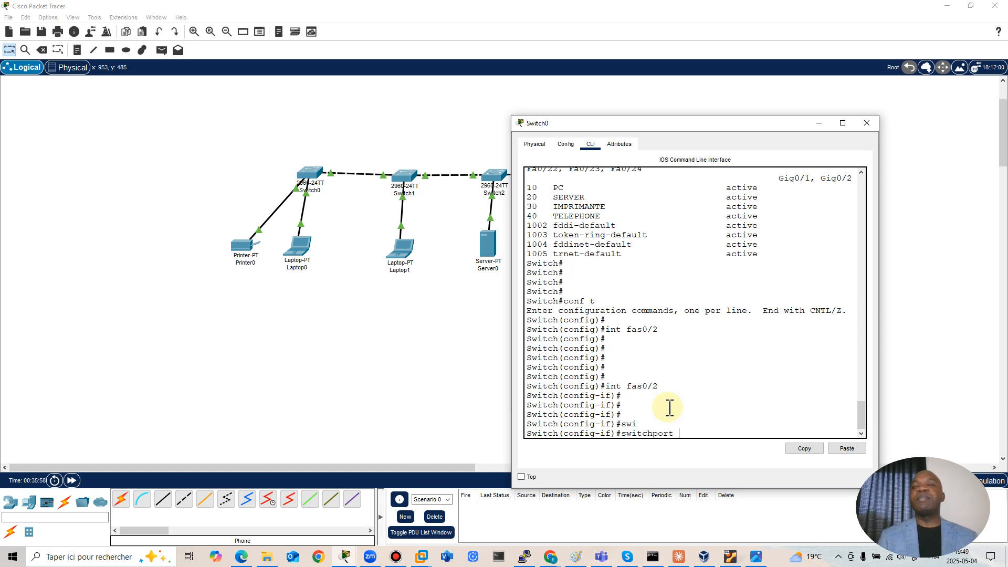
{"action": "type", "text": "ac"}
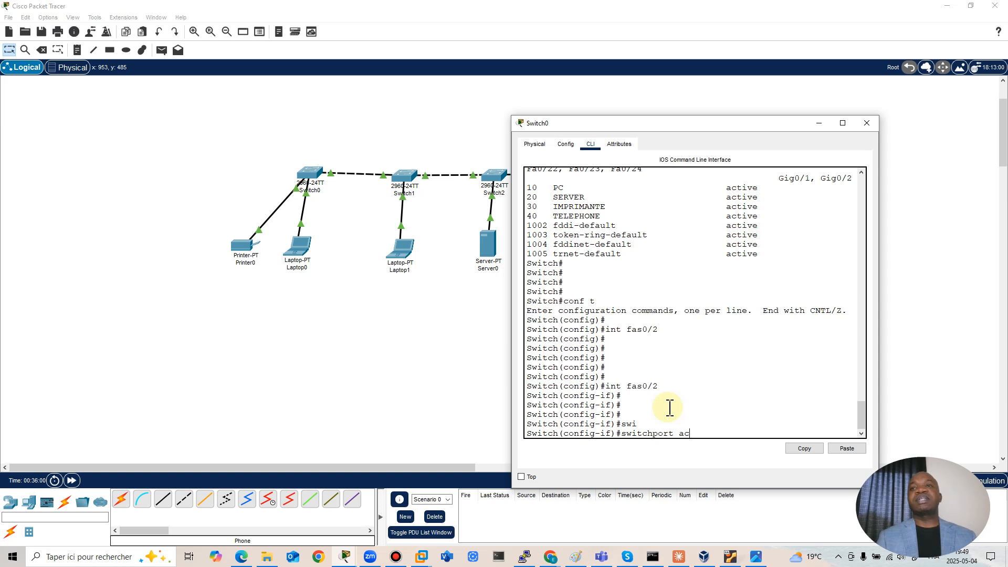
{"action": "key", "text": "Tab"}
{"action": "type", "text": "vl"}
{"action": "key", "text": "Tab"}
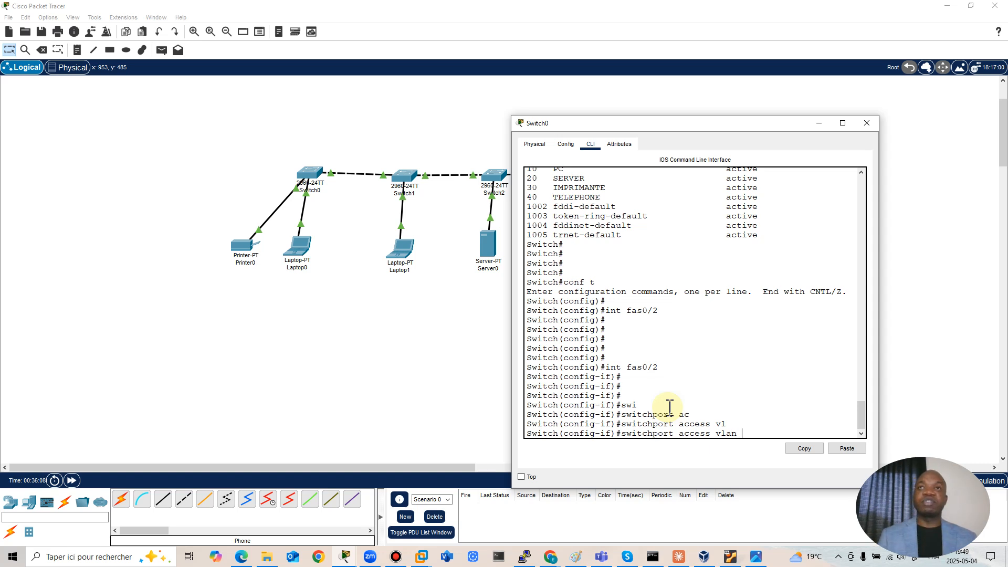
{"action": "type", "text": "30"}
{"action": "key", "text": "Return"}
Step: Set interface Fa0/2 of Switch0 to access mode with switchport mode access
{"action": "type", "text": "SWI"}
{"action": "key", "text": "Tab"}
{"action": "type", "text": "MO"}
{"action": "key", "text": "Tab"}
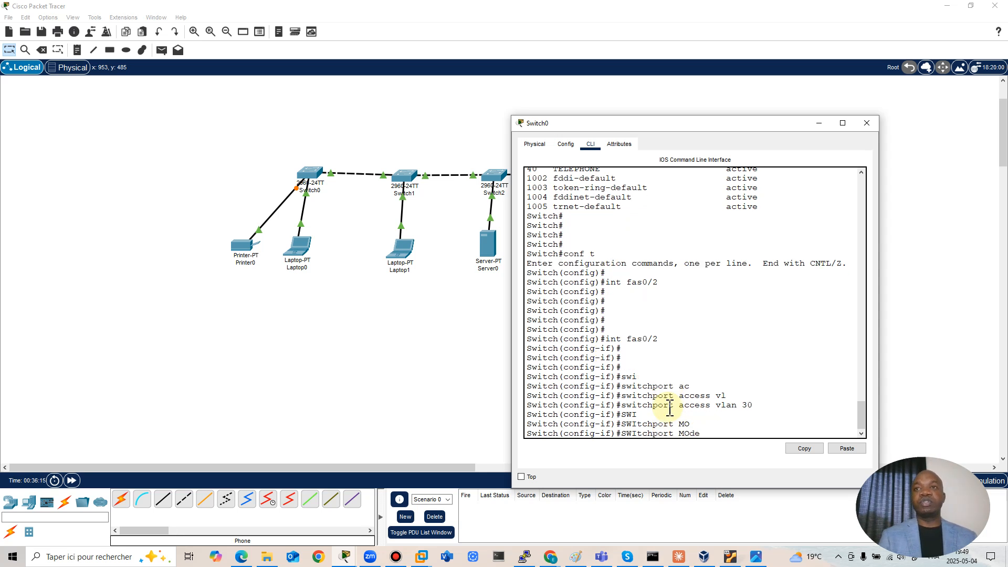
{"action": "type", "text": "ac"}
{"action": "key", "text": "Tab"}
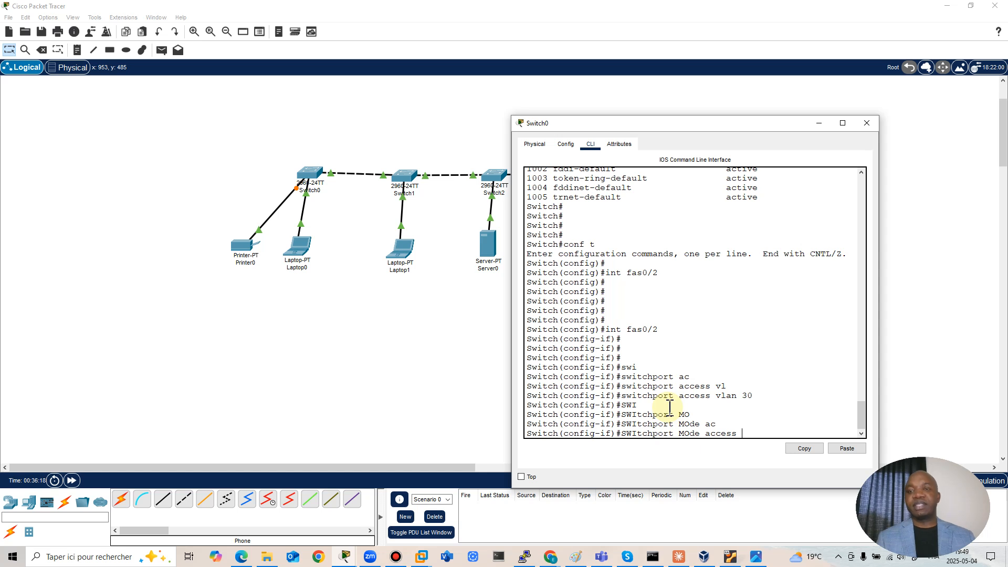
{"action": "key", "text": "Return"}
{"action": "key", "text": "Return"}
{"action": "key", "text": "Return"}
Step: Exit the Fa0/2 configuration and open interface FastEthernet 0/3 of Switch0 with int fas0/3
{"action": "type", "text": "exit"}
{"action": "key", "text": "Return"}
{"action": "key", "text": "Return"}
{"action": "key", "text": "Return"}
{"action": "type", "text": "int fas0/3"}
{"action": "key", "text": "Return"}
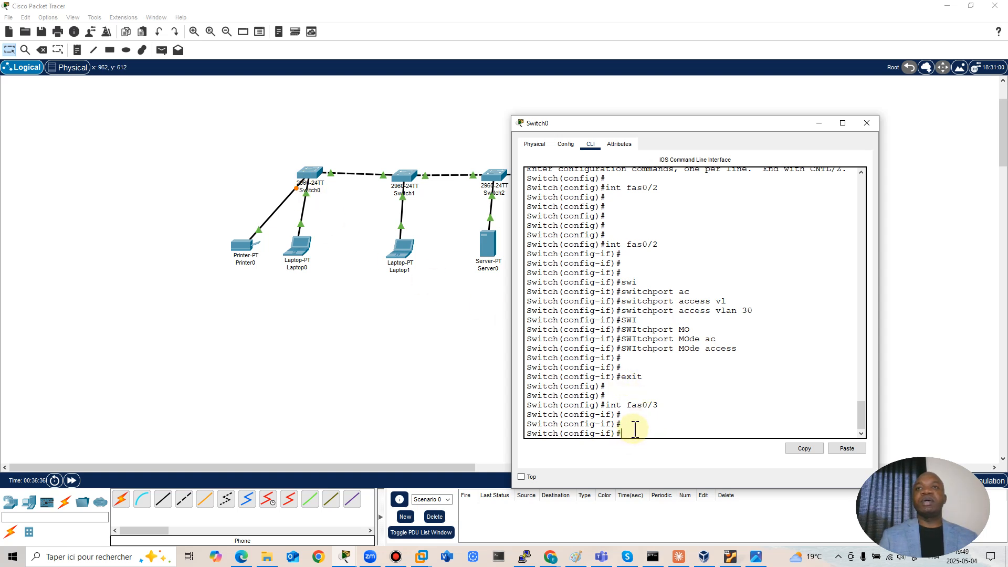
Step: Assign interface Fa0/3 of Switch0 to VLAN 10 with switchport access vlan 10
{"action": "key", "text": "Tab"}
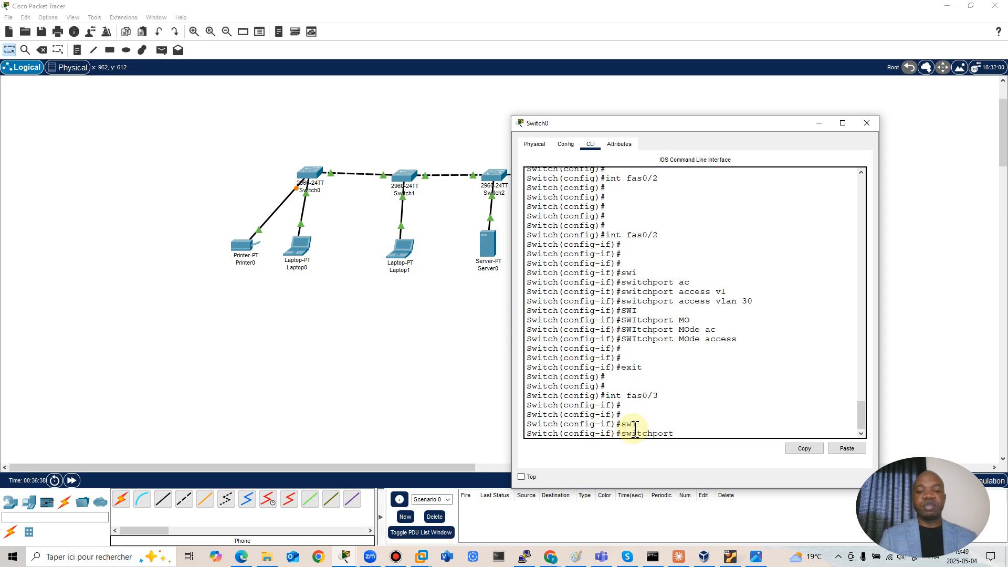
{"action": "type", "text": "acc"}
{"action": "key", "text": "Tab"}
{"action": "type", "text": "vl"}
{"action": "key", "text": "Tab"}
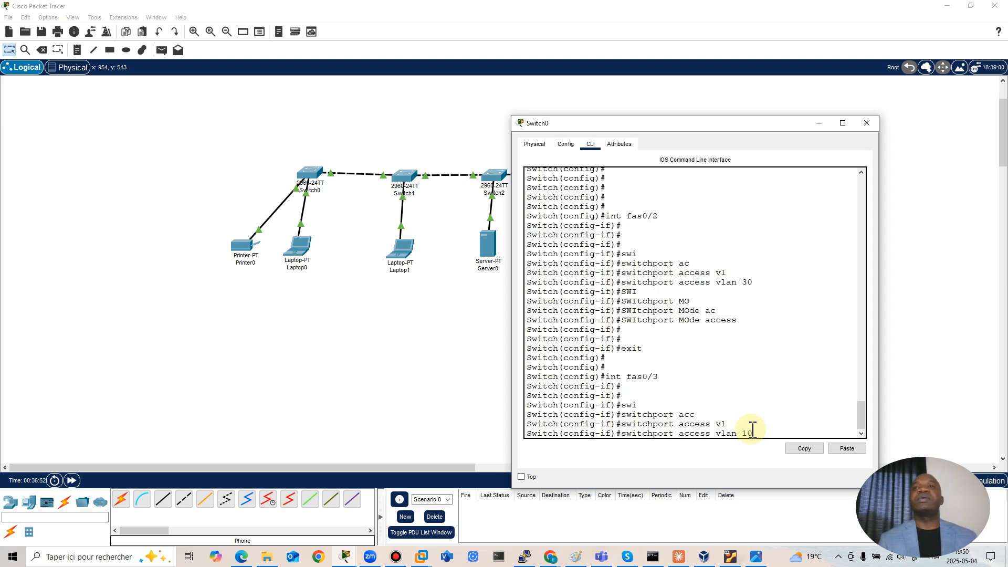
{"action": "key", "text": "Return"}
Step: Set interface Fa0/3 of Switch0 to access mode with switchport mo access
{"action": "type", "text": "swi"}
{"action": "key", "text": "Tab"}
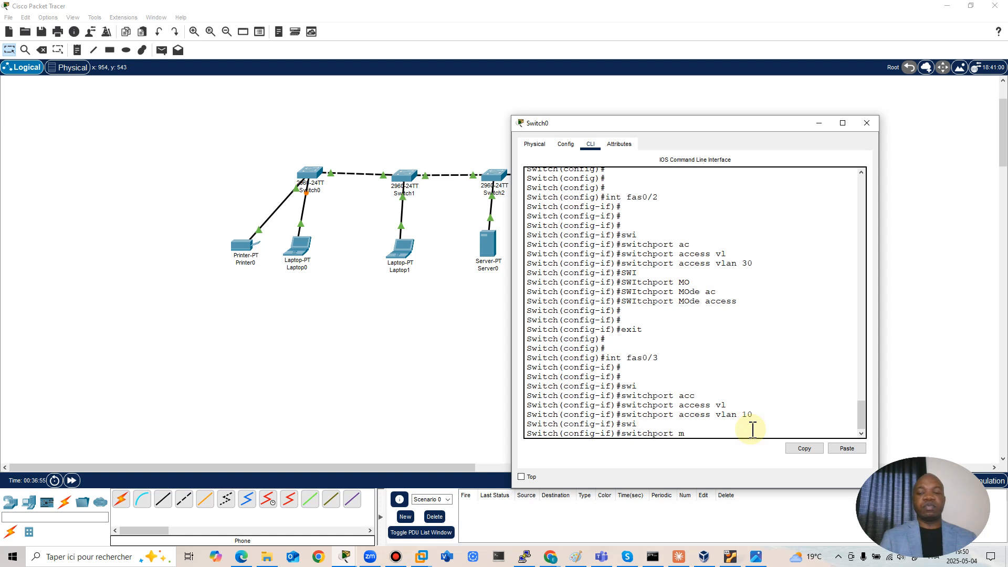
{"action": "type", "text": "mo acc"}
{"action": "key", "text": "Tab"}
{"action": "key", "text": "Return"}
{"action": "key", "text": "Return"}
{"action": "key", "text": "Return"}
{"action": "key", "text": "Return"}
{"action": "key", "text": "Return"}
{"action": "key", "text": "Return"}
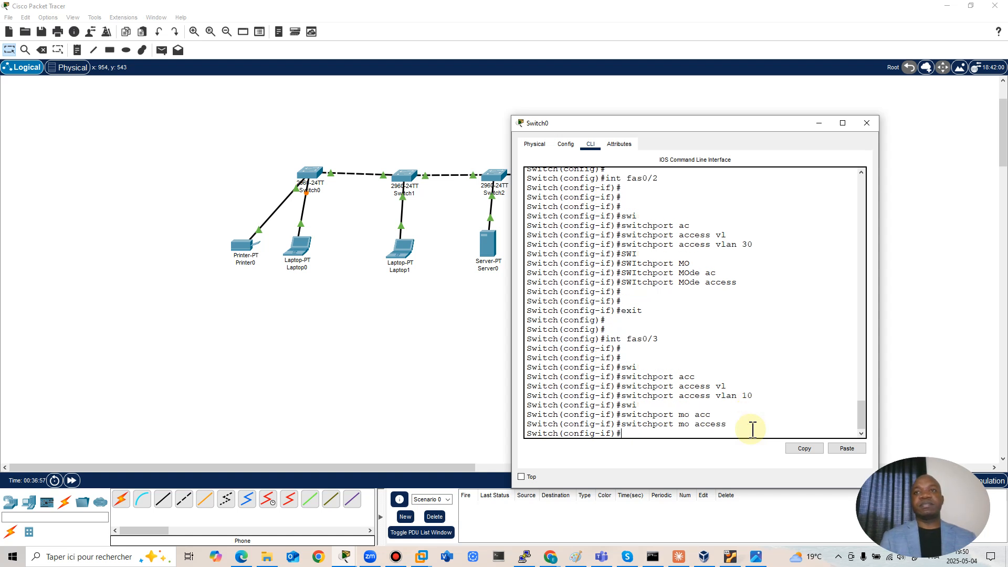
Step: Leave configuration mode on Switch0 and return to the privileged prompt with end
{"action": "type", "text": "en"}
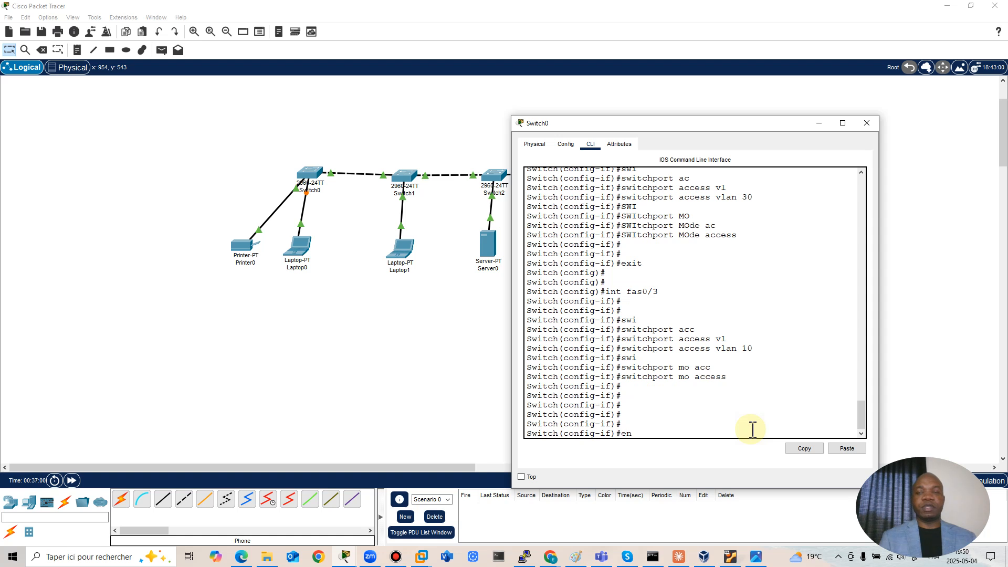
{"action": "type", "text": "d"}
{"action": "key", "text": "Return"}
{"action": "key", "text": "Return"}
{"action": "key", "text": "Return"}
{"action": "key", "text": "Return"}
{"action": "key", "text": "Return"}
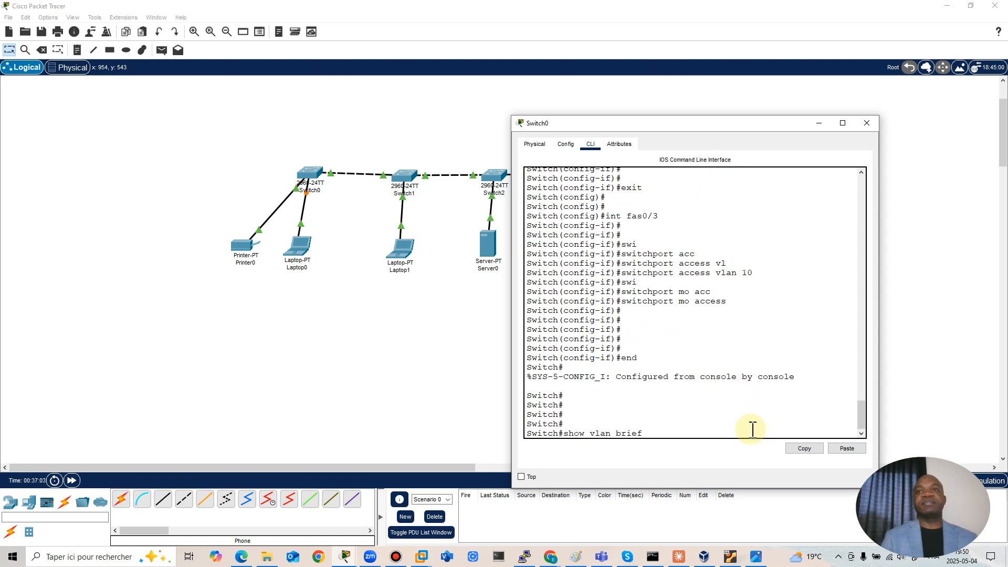
Step: Display Switch0's VLAN table with show vlan brief and compare the port assignments with the network topology
{"action": "type", "text": "show vlan brief"}
{"action": "key", "text": "Return"}
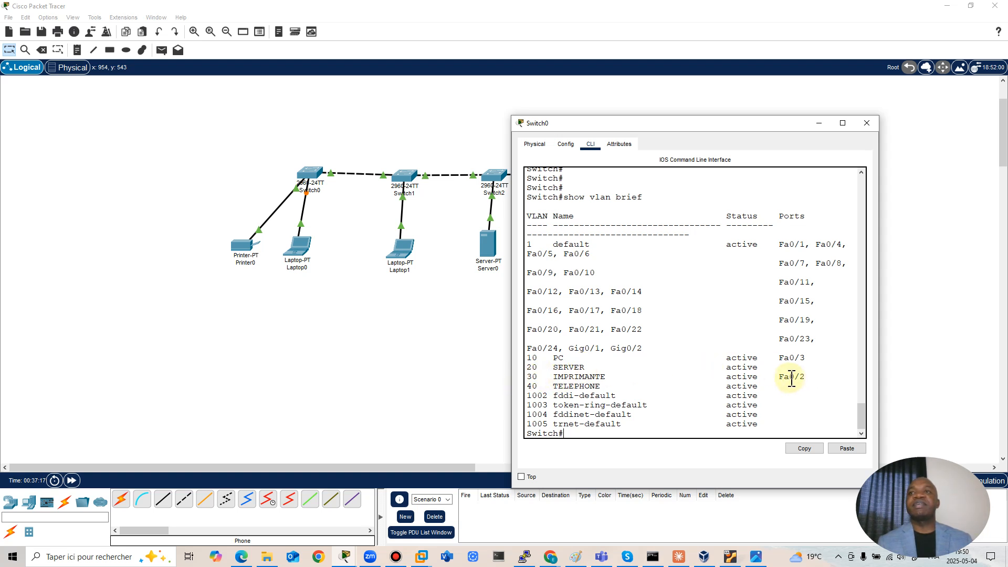
{"action": "left_click", "coordinate": [819, 124]}
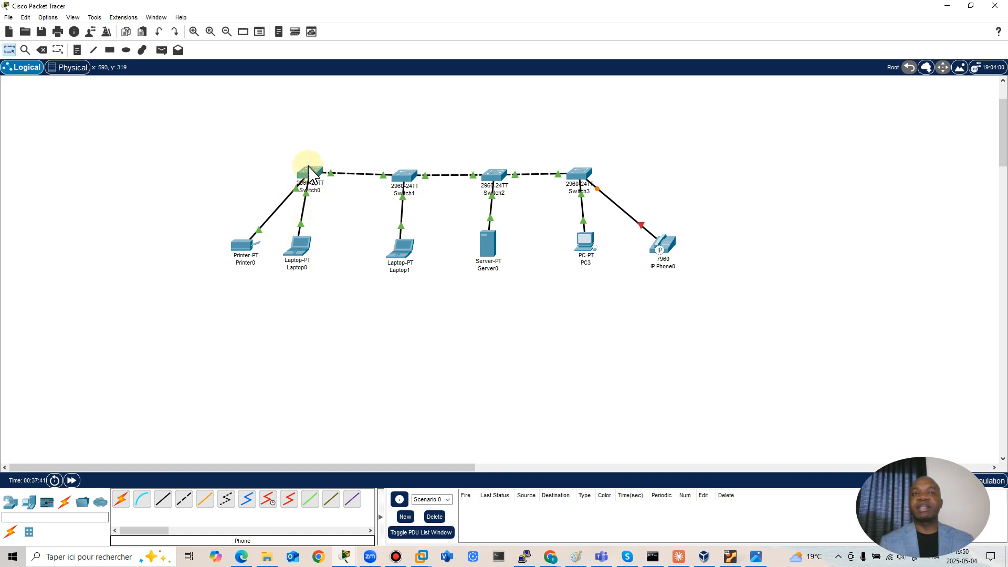
{"action": "mouse_move", "coordinate": [343, 560]}
{"action": "left_click", "coordinate": [389, 484]}
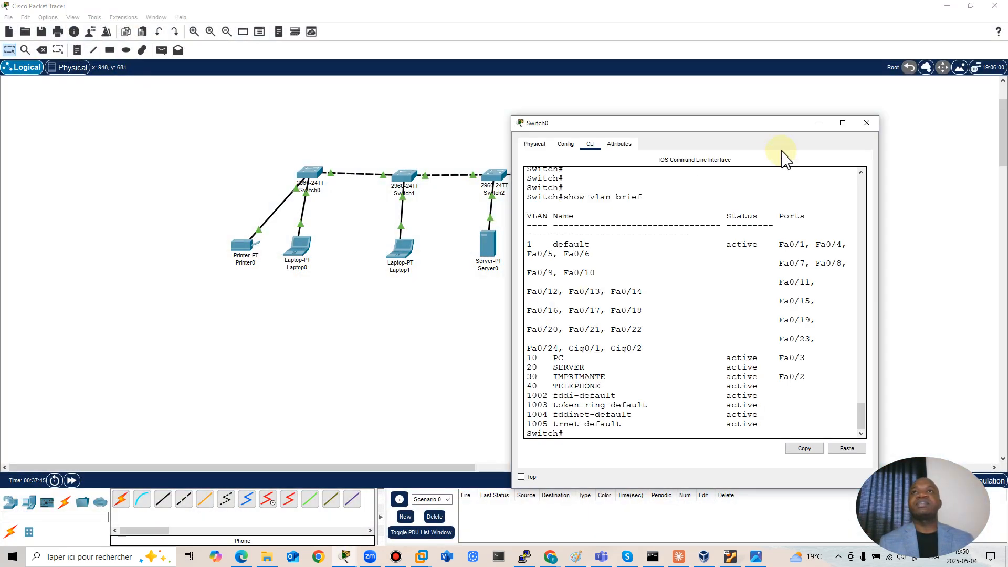
Step: Close the Switch0 window and open the command-line console of Switch1
{"action": "left_click", "coordinate": [867, 123]}
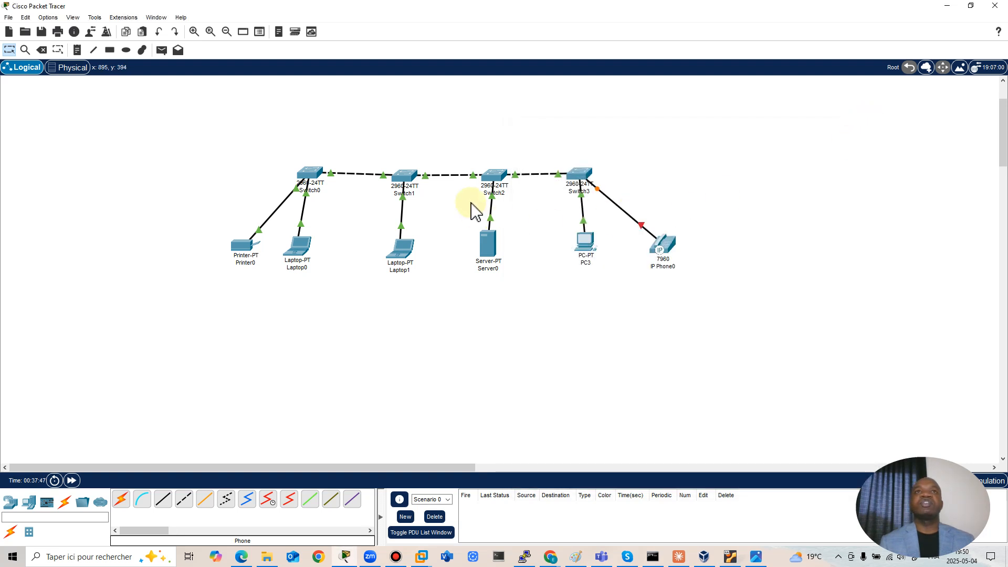
{"action": "double_click", "coordinate": [407, 177]}
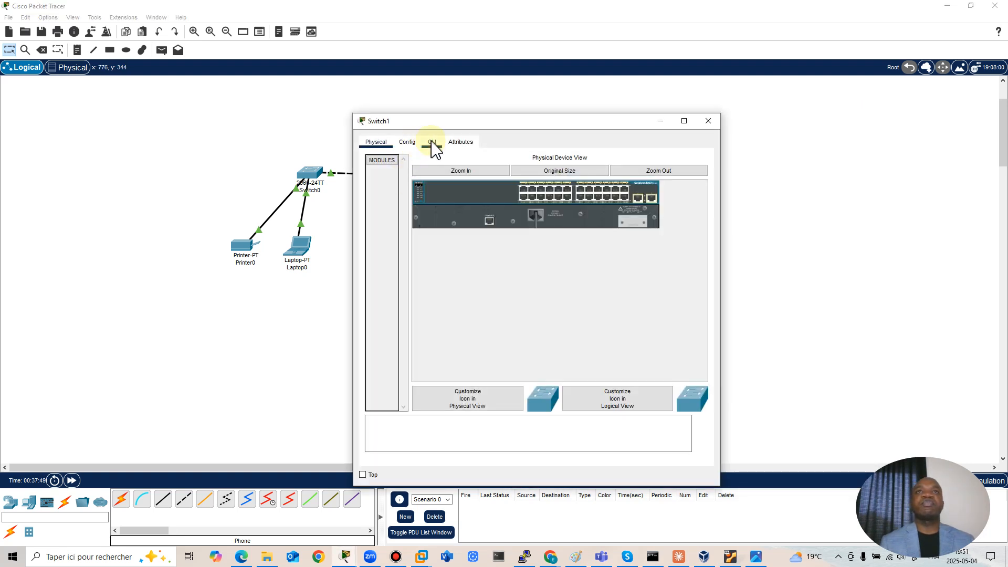
{"action": "left_click", "coordinate": [431, 143]}
{"action": "key", "text": "Return"}
{"action": "key", "text": "Return"}
{"action": "key", "text": "Return"}
{"action": "key", "text": "Return"}
Step: Enter privileged mode on Switch1 with enable and global configuration mode with conf t
{"action": "type", "text": "en"}
{"action": "key", "text": "Tab"}
{"action": "key", "text": "Return"}
{"action": "key", "text": "Return"}
{"action": "key", "text": "Return"}
{"action": "key", "text": "Return"}
{"action": "type", "text": "conf t"}
{"action": "key", "text": "Return"}
Step: Create VLAN 10 on Switch1 and name it PC
{"action": "type", "text": "vlan 10"}
{"action": "key", "text": "Return"}
{"action": "type", "text": "na"}
{"action": "key", "text": "Tab"}
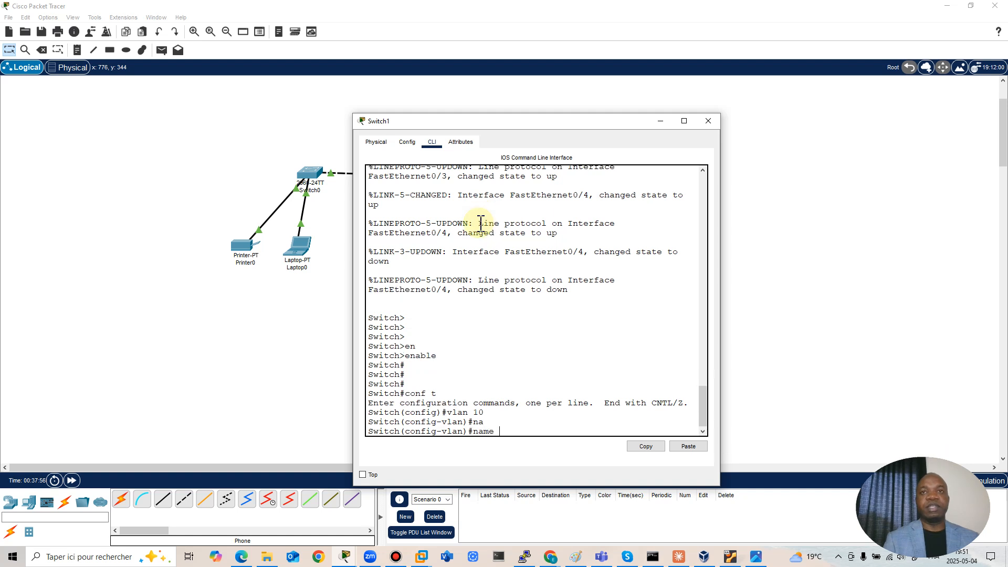
{"action": "type", "text": "PC"}
{"action": "key", "text": "Return"}
Step: Create VLAN 20 on Switch1, name it IMPRIMANTE and exit to global configuration mode
{"action": "type", "text": "vlan 20"}
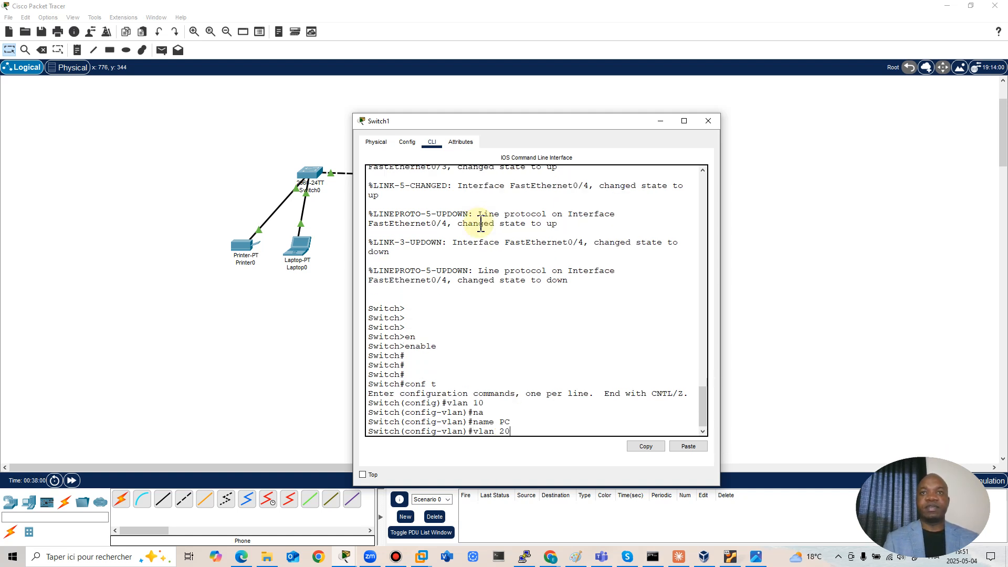
{"action": "key", "text": "Return"}
{"action": "type", "text": "nam"}
{"action": "key", "text": "Tab"}
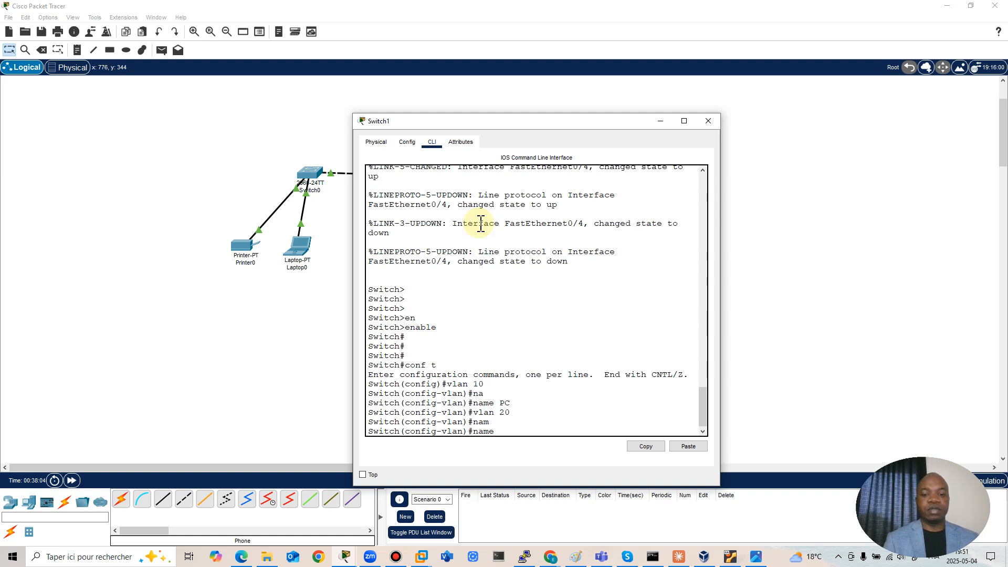
{"action": "type", "text": "IMPRIMANTE"}
{"action": "key", "text": "Return"}
{"action": "key", "text": "Return"}
{"action": "type", "text": "exit"}
{"action": "key", "text": "Return"}
{"action": "key", "text": "Return"}
Step: Create VLAN 30 on Switch1, name it SERVER and exit to global configuration mode
{"action": "type", "text": "vklan"}
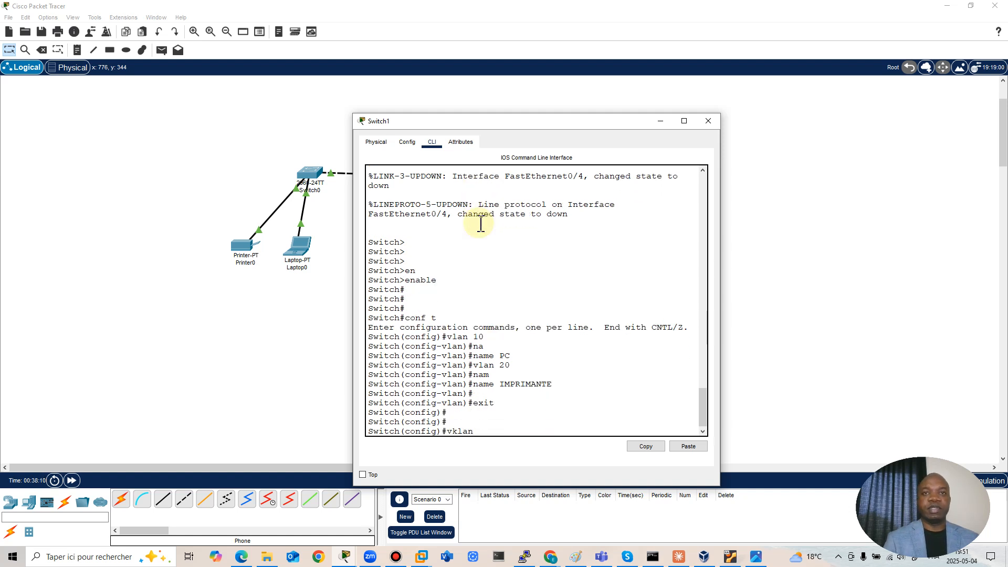
{"action": "type", "text": "lan 30"}
{"action": "key", "text": "Return"}
{"action": "type", "text": "nam"}
{"action": "key", "text": "Tab"}
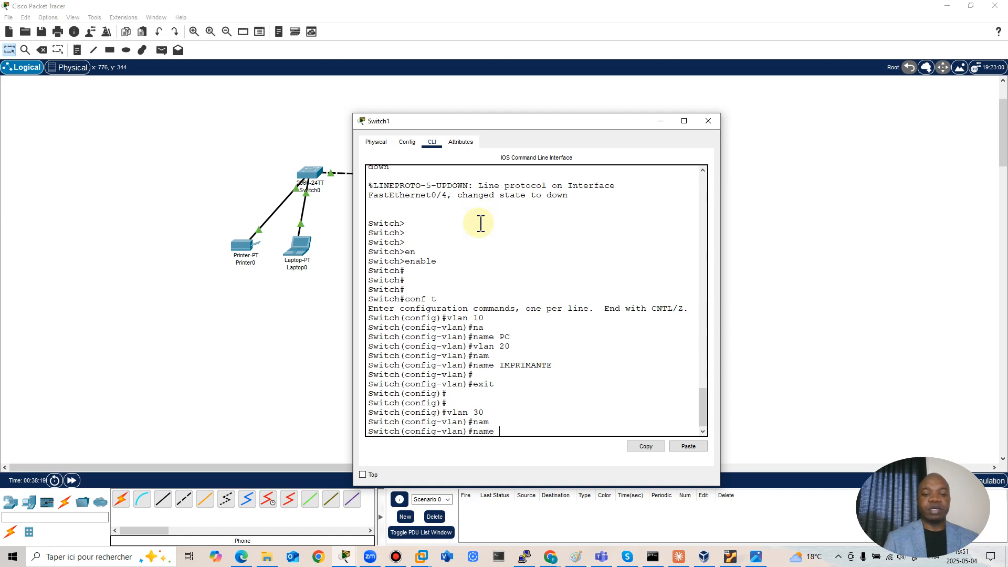
{"action": "type", "text": "SERVER"}
{"action": "key", "text": "Return"}
{"action": "key", "text": "Return"}
{"action": "type", "text": "exit"}
{"action": "key", "text": "Return"}
{"action": "key", "text": "Return"}
{"action": "key", "text": "Return"}
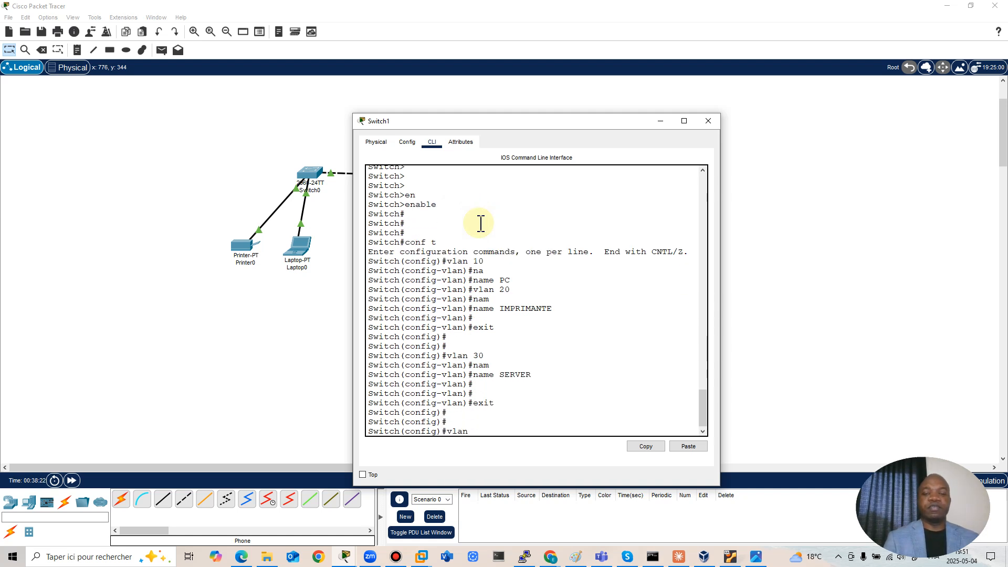
Step: Create VLAN 40 on Switch1, name it TELEPHONE and exit to global configuration mode
{"action": "type", "text": "vlan 40"}
{"action": "key", "text": "Return"}
{"action": "type", "text": "nam"}
{"action": "key", "text": "Tab"}
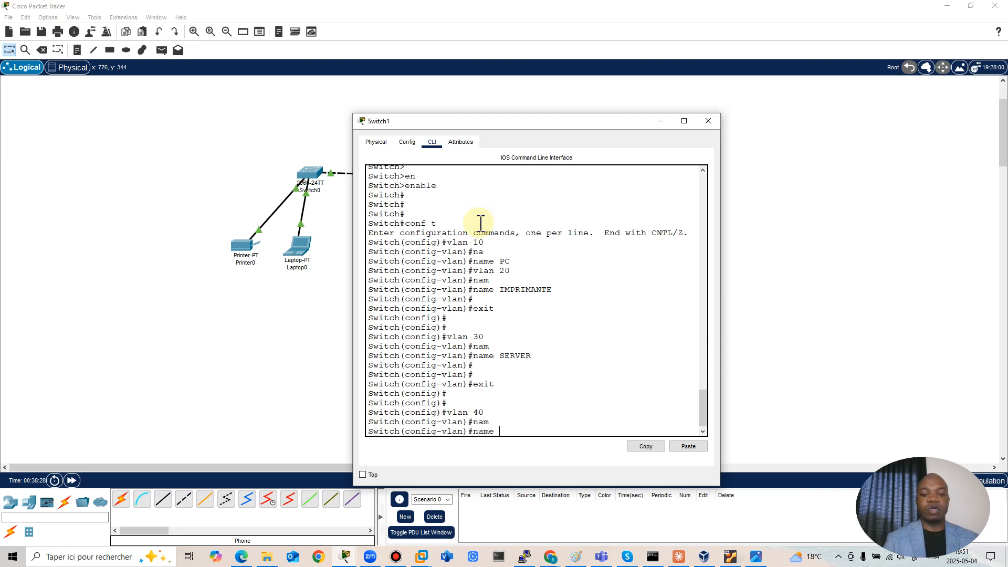
{"action": "key", "text": "BackSpace"}
{"action": "key", "text": "BackSpace"}
{"action": "key", "text": "BackSpace"}
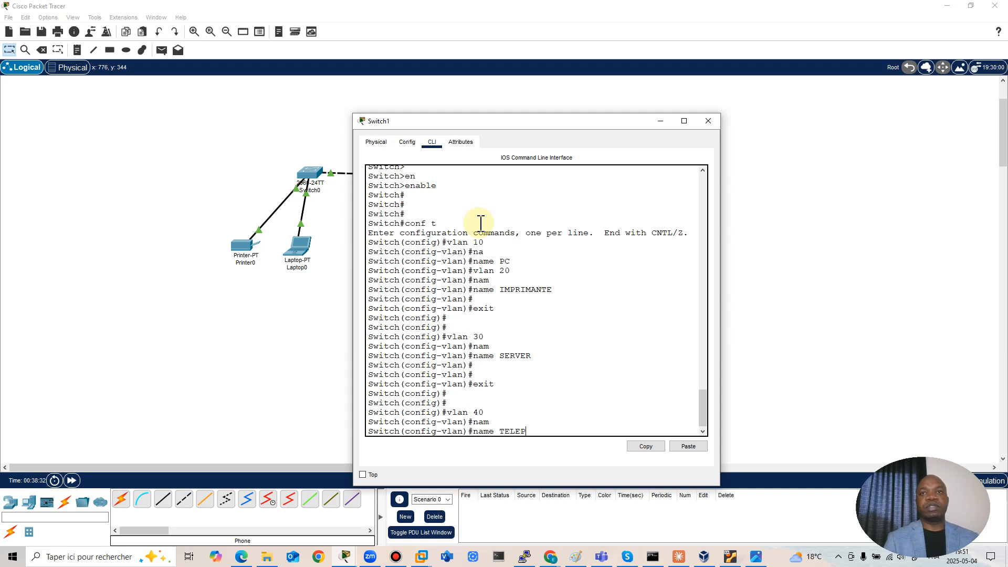
{"action": "key", "text": "Return"}
{"action": "key", "text": "Return"}
{"action": "key", "text": "Return"}
{"action": "type", "text": "EXIT"}
{"action": "key", "text": "Return"}
{"action": "key", "text": "Return"}
{"action": "key", "text": "Return"}
{"action": "key", "text": "Return"}
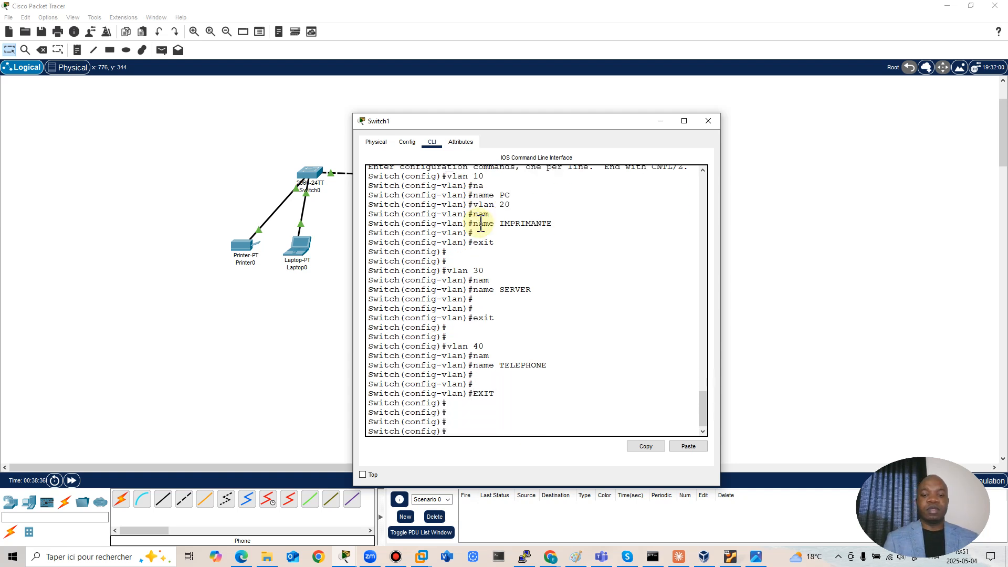
Step: End the configuration session on Switch1 and return to the privileged prompt
{"action": "type", "text": "end"}
{"action": "key", "text": "Return"}
{"action": "key", "text": "Return"}
{"action": "key", "text": "Return"}
{"action": "key", "text": "Return"}
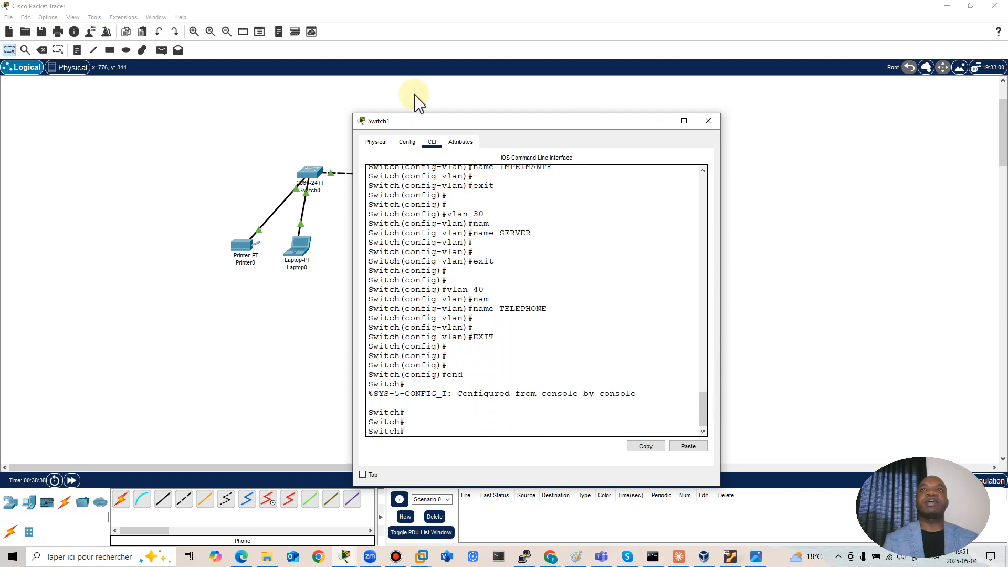
Step: Examine Switch1's link to Laptop1 in the topology and bring the Switch1 console back into view
{"action": "left_click_drag", "start_coordinate": [468, 126], "coordinate": [685, 181]}
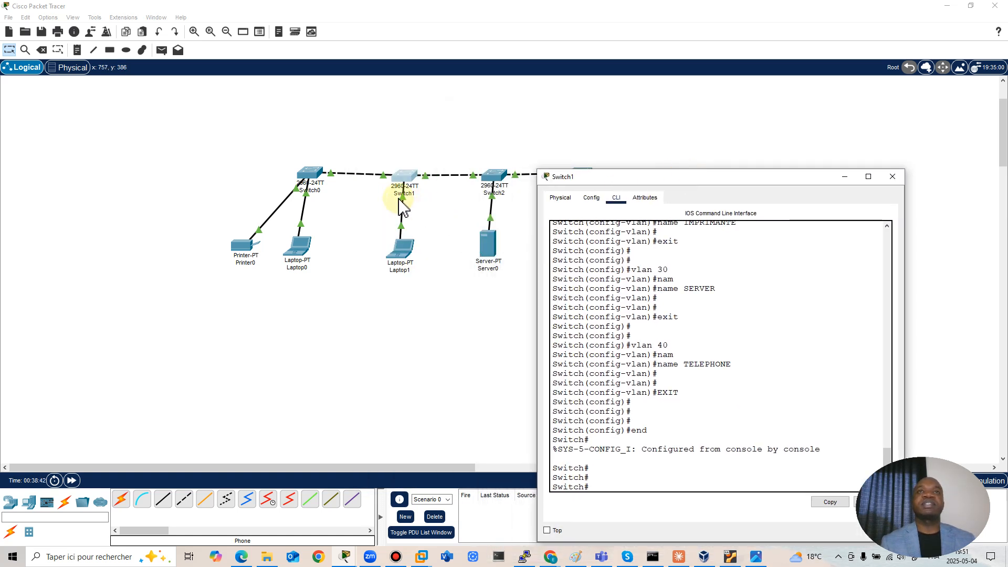
{"action": "left_click", "coordinate": [365, 270]}
{"action": "mouse_move", "coordinate": [408, 209]}
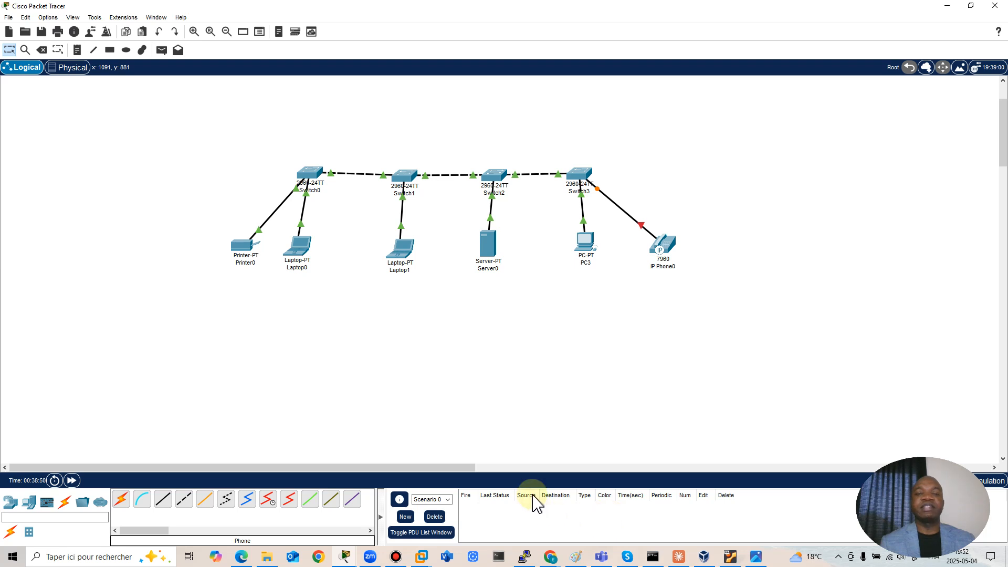
{"action": "mouse_move", "coordinate": [344, 557]}
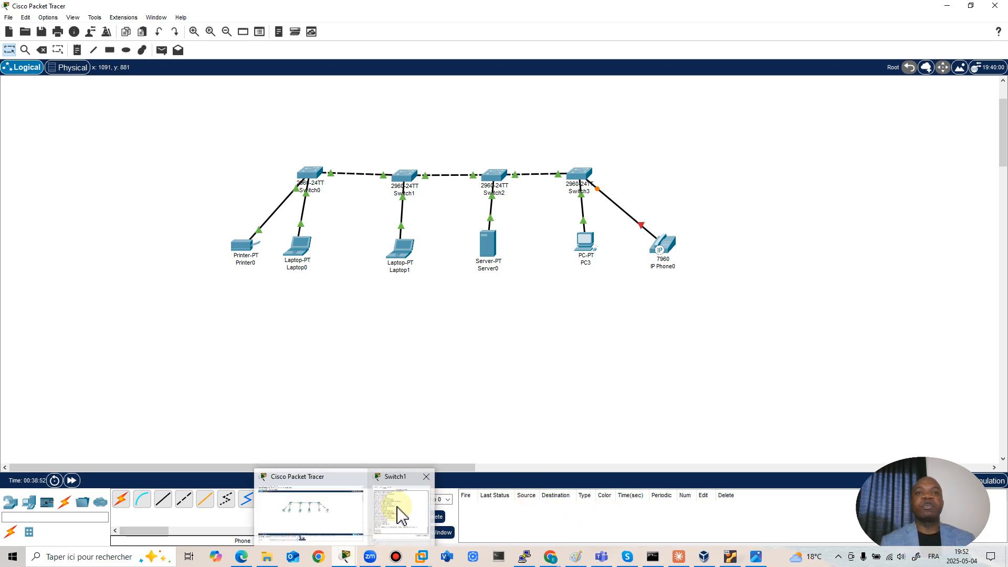
{"action": "left_click", "coordinate": [398, 513]}
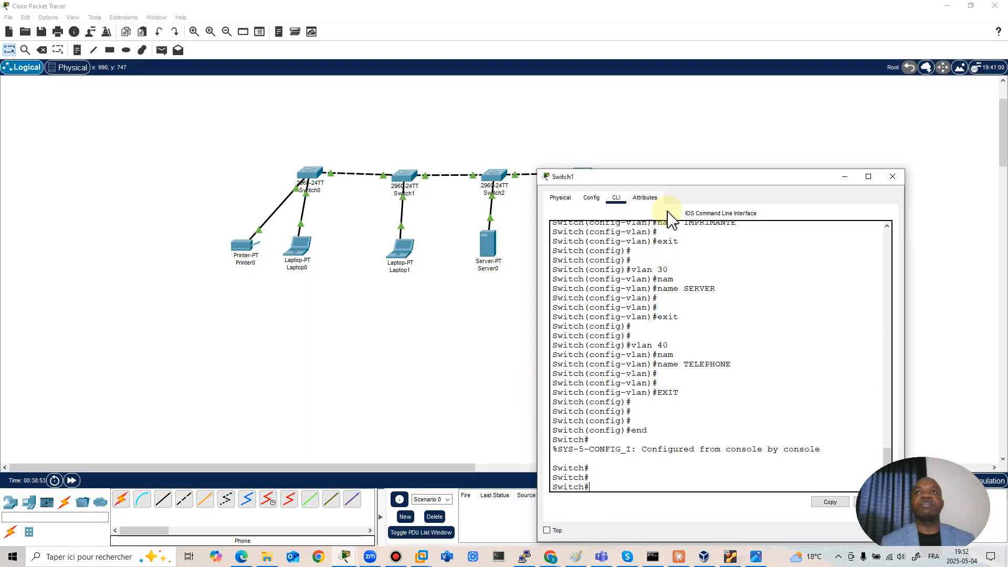
{"action": "left_click_drag", "start_coordinate": [661, 178], "coordinate": [573, 97]}
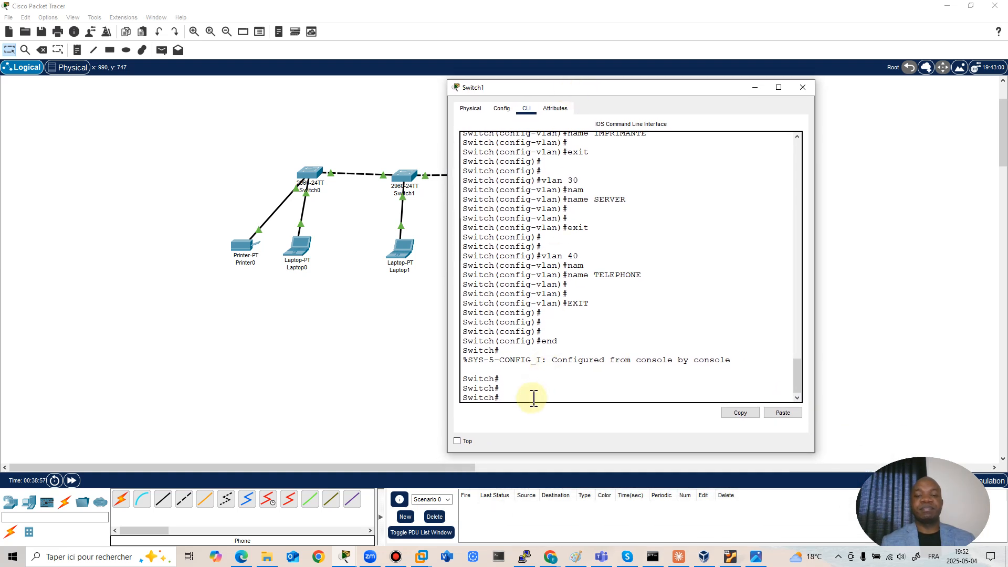
Step: Enter global configuration mode on Switch1 from the terminal
{"action": "key", "text": "Return"}
{"action": "type", "text": "conf g"}
{"action": "key", "text": "Return"}
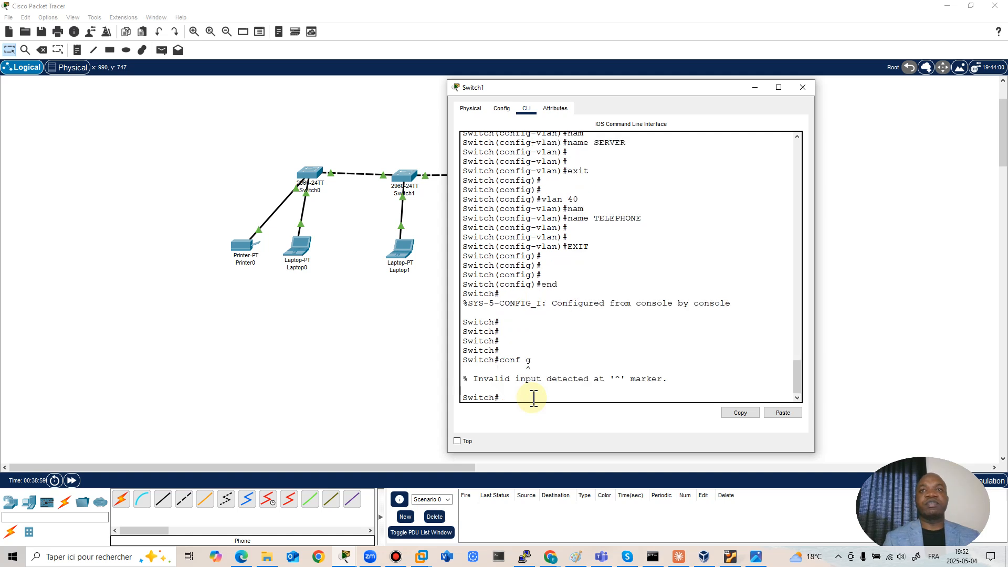
{"action": "type", "text": "conf "}
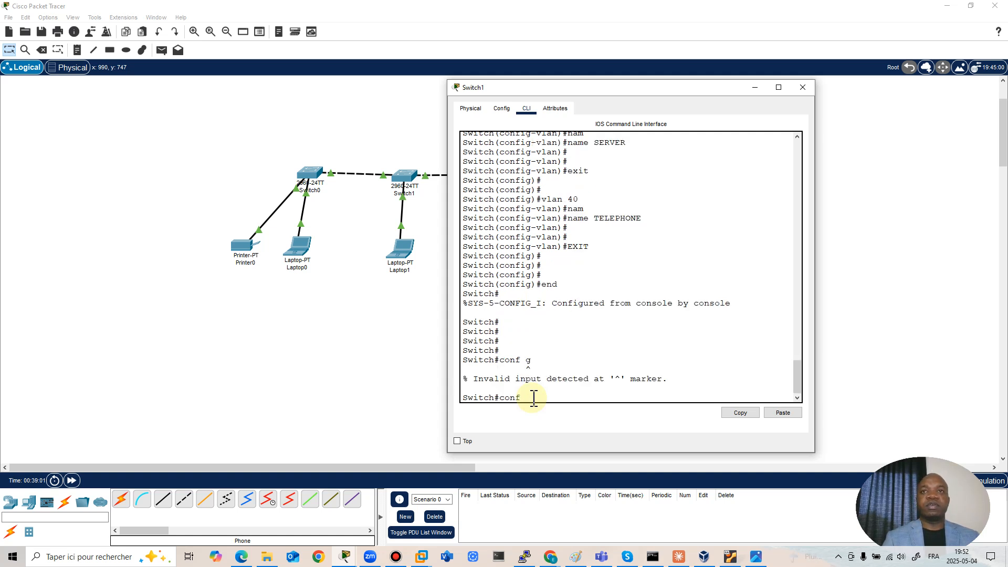
{"action": "type", "text": "t"}
{"action": "key", "text": "Return"}
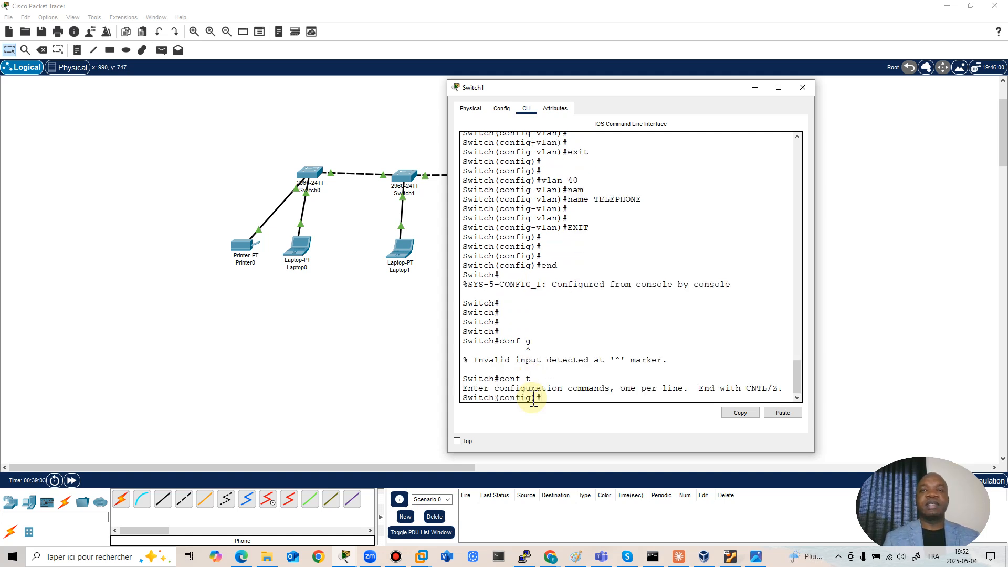
{"action": "key", "text": "Return"}
{"action": "key", "text": "Return"}
{"action": "key", "text": "Return"}
{"action": "key", "text": "Return"}
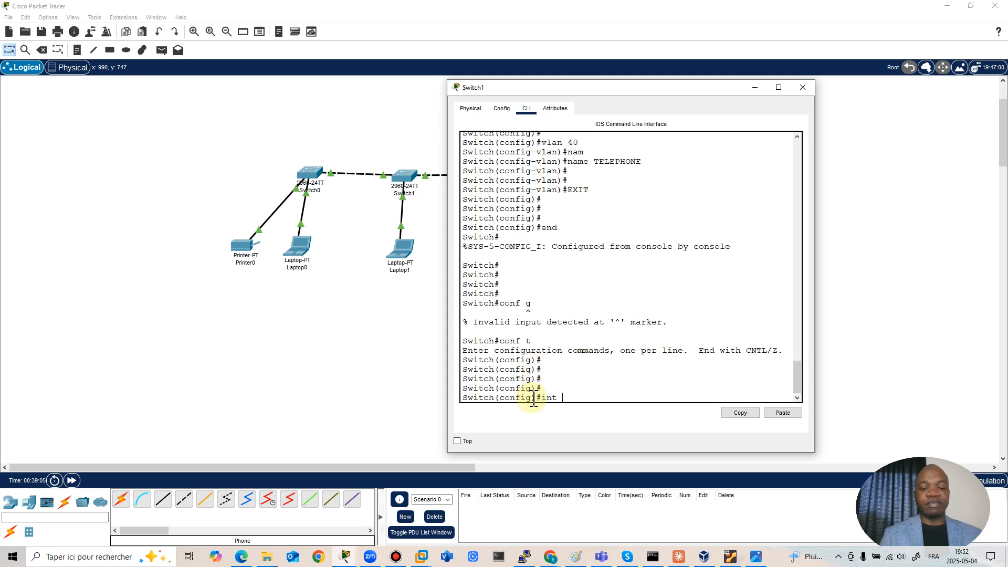
Step: Select interface FastEthernet 0/2 on Switch1 and assign it to access VLAN 10
{"action": "type", "text": "int fas 0/2"}
{"action": "key", "text": "Return"}
{"action": "key", "text": "Return"}
{"action": "key", "text": "Return"}
{"action": "type", "text": "swui"}
{"action": "key", "text": "Tab"}
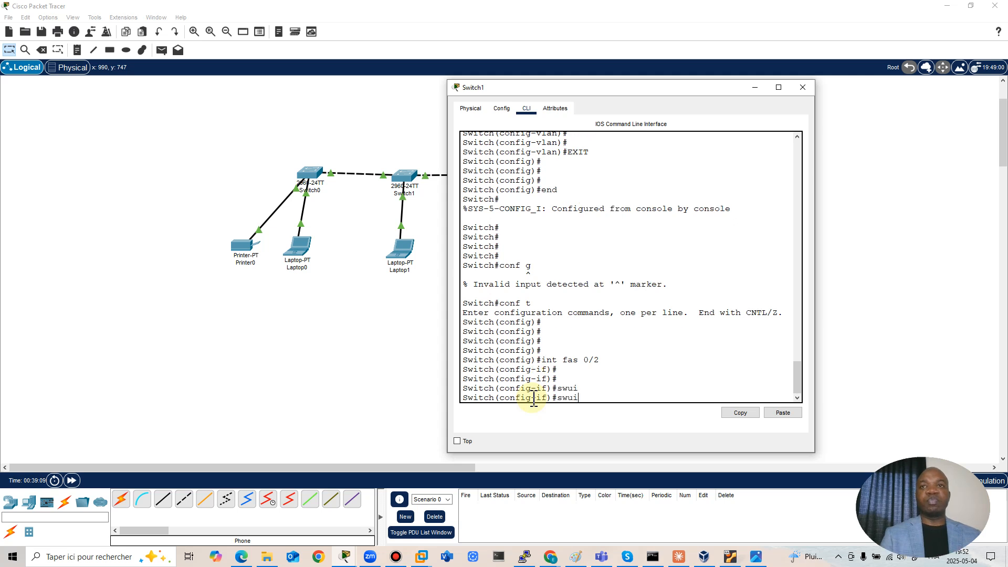
{"action": "key", "text": "Tab"}
{"action": "key", "text": "BackSpace"}
{"action": "type", "text": "i"}
{"action": "key", "text": "Tab"}
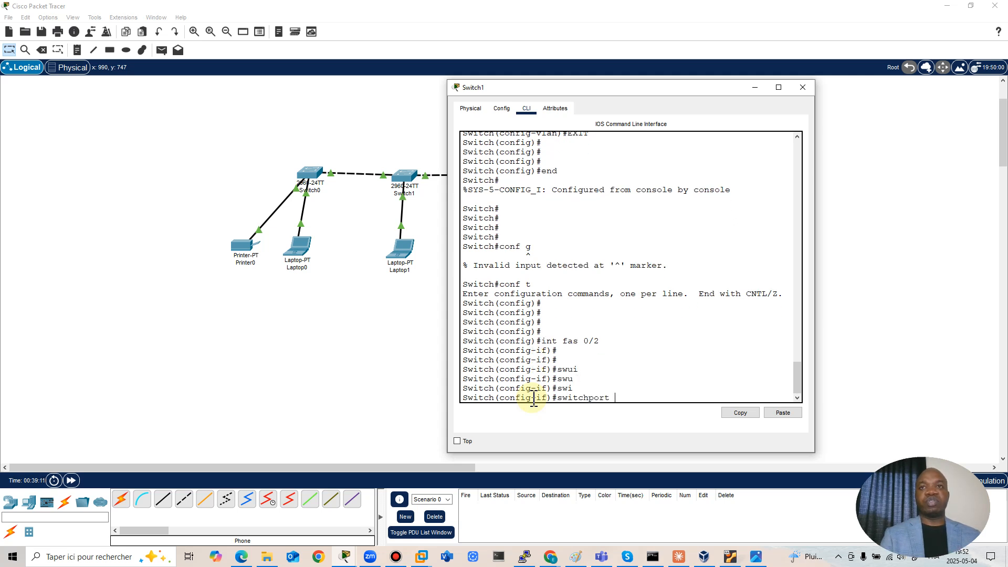
{"action": "type", "text": "acc"}
{"action": "key", "text": "Tab"}
{"action": "type", "text": "vl"}
{"action": "key", "text": "Tab"}
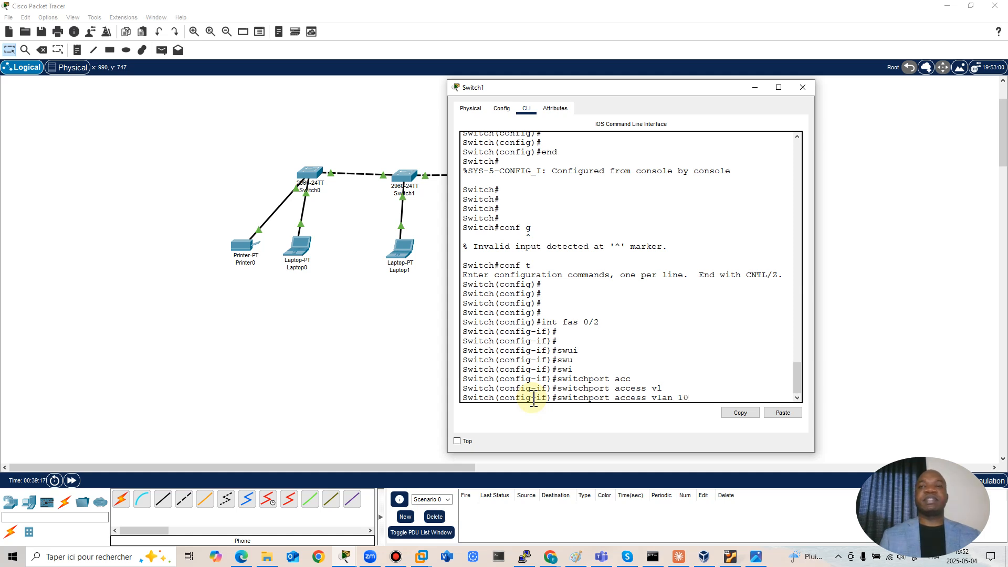
{"action": "key", "text": "Return"}
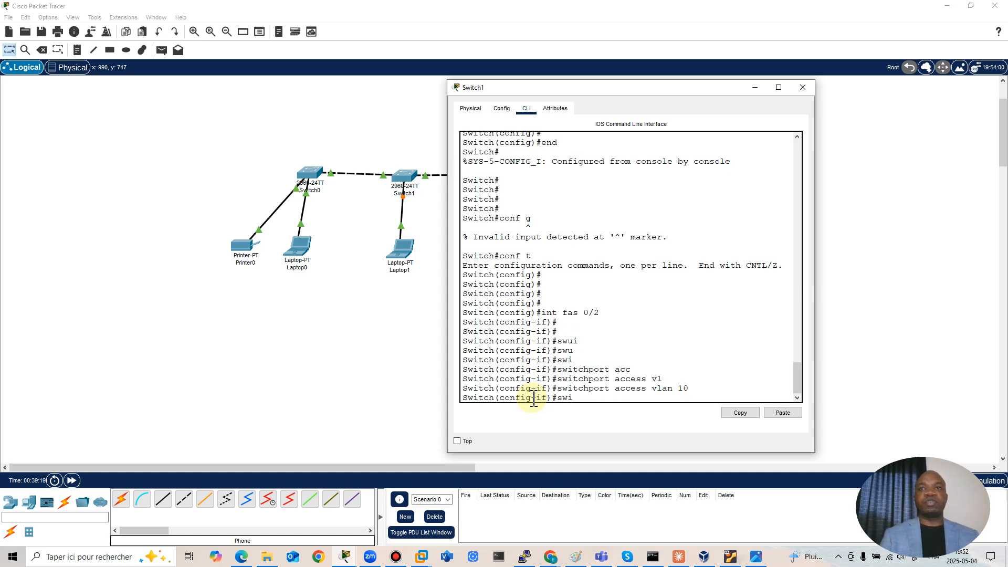
Step: Set Switch1's FastEthernet 0/2 port to switchport access mode
{"action": "type", "text": "swi"}
{"action": "key", "text": "Tab"}
{"action": "type", "text": "po"}
{"action": "key", "text": "Tab"}
{"action": "key", "text": "BackSpace"}
{"action": "key", "text": "BackSpace"}
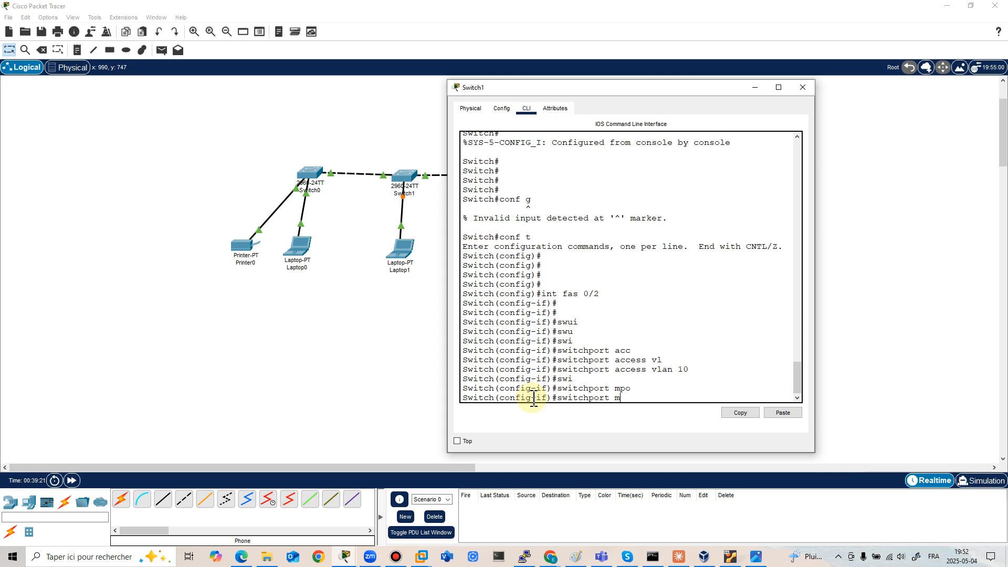
{"action": "key", "text": "Tab"}
{"action": "type", "text": "ac"}
{"action": "key", "text": "Tab"}
{"action": "key", "text": "Return"}
{"action": "key", "text": "Return"}
{"action": "key", "text": "Return"}
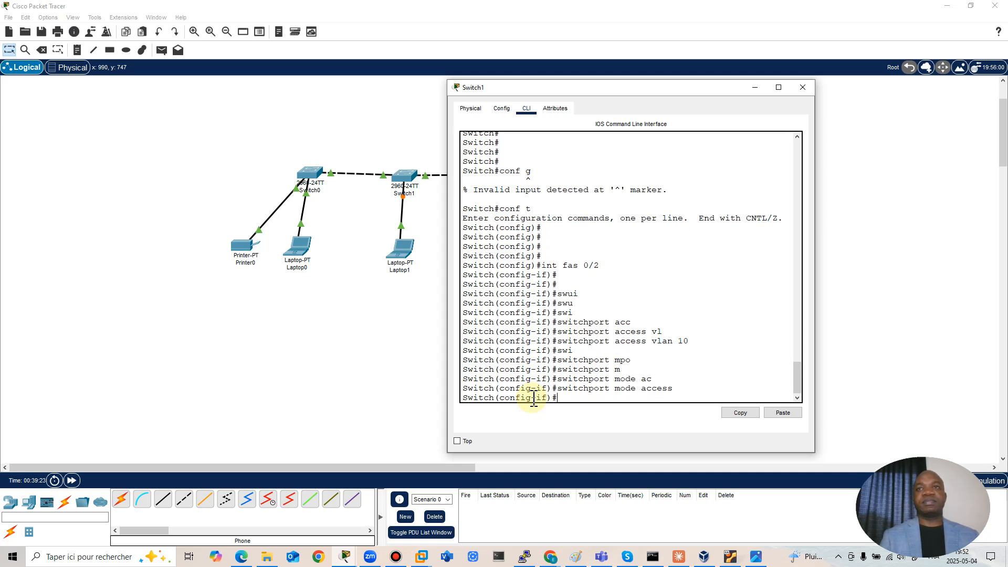
Step: Leave interface configuration on Switch1 and return to the privileged prompt
{"action": "type", "text": "end"}
{"action": "key", "text": "Return"}
{"action": "key", "text": "Return"}
{"action": "key", "text": "Return"}
{"action": "key", "text": "Return"}
{"action": "key", "text": "Return"}
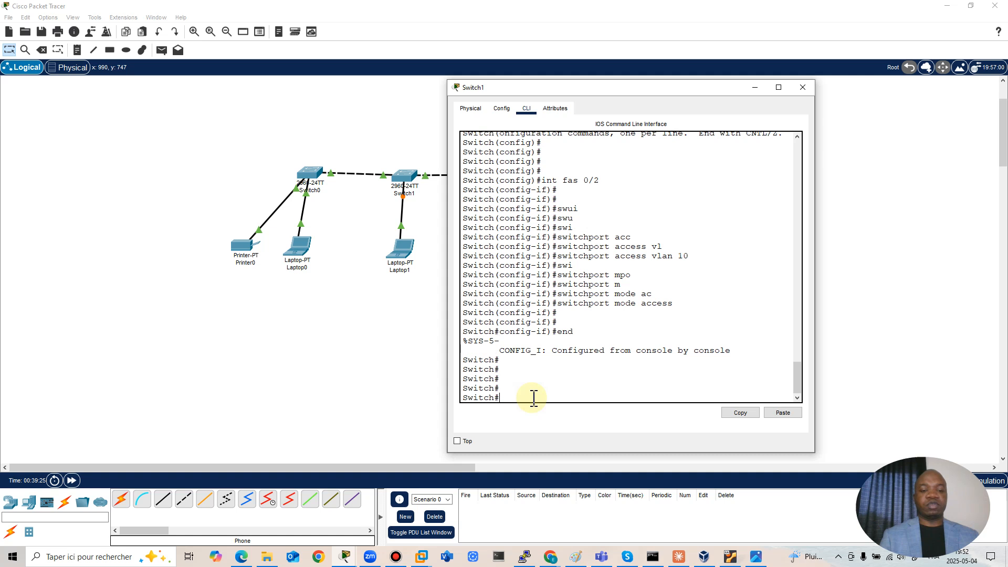
Step: Display Switch1's VLAN table to check the port assignment, quit the listing and close the Switch1 window
{"action": "type", "text": "sh"}
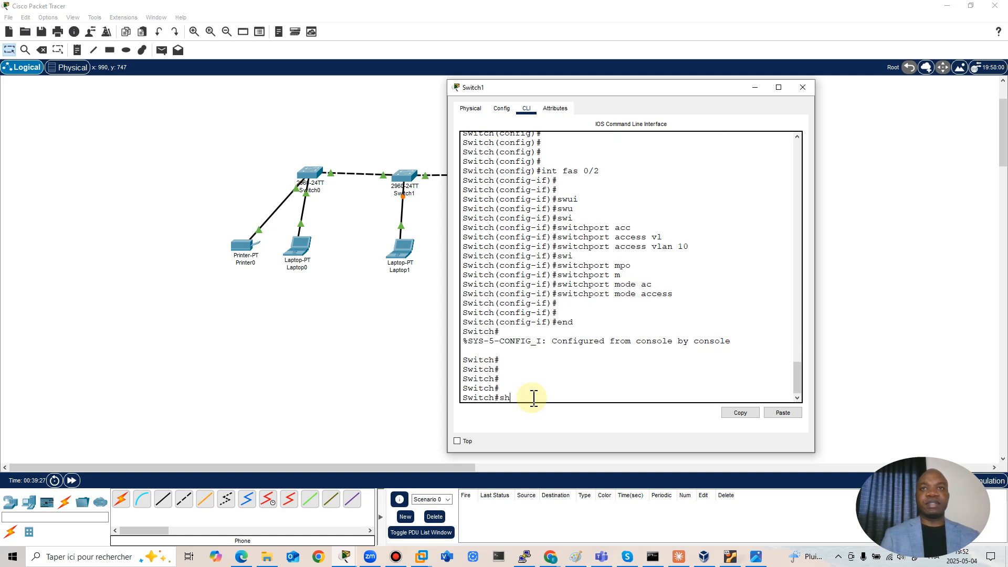
{"action": "type", "text": "jown"}
{"action": "key", "text": "Return"}
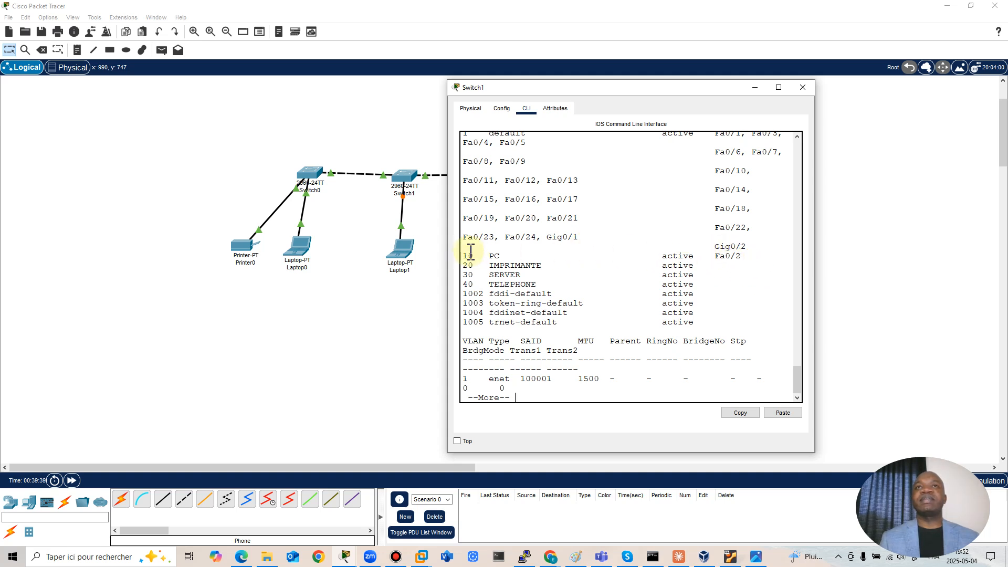
{"action": "key", "text": "q"}
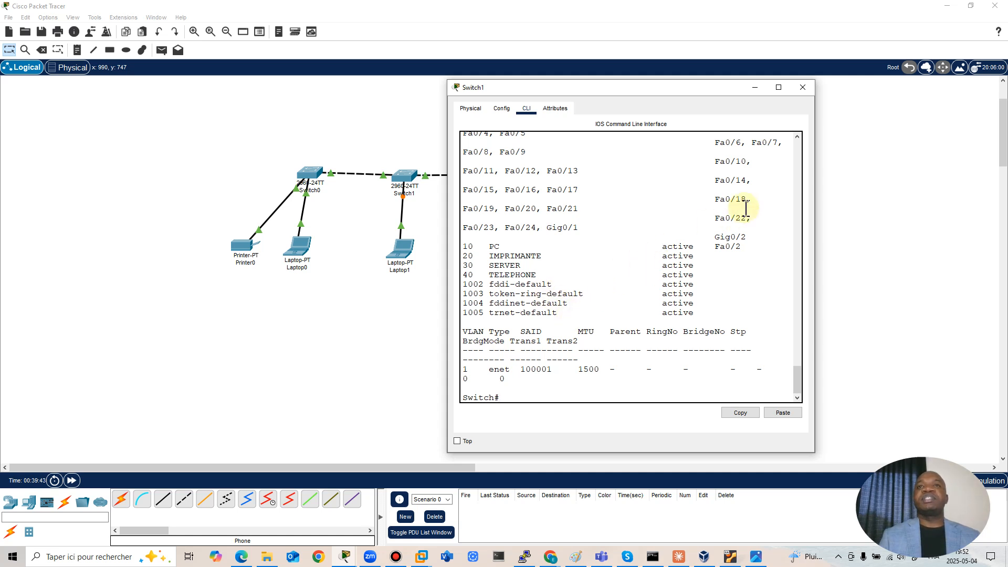
{"action": "left_click", "coordinate": [803, 89]}
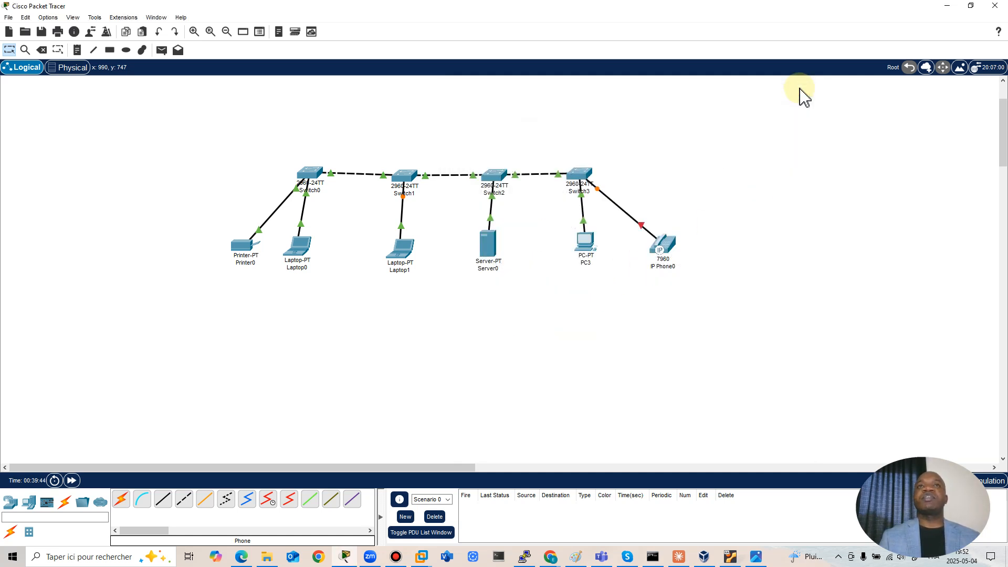
Step: Open the Switch2 command-line console and enter privileged mode
{"action": "left_click", "coordinate": [495, 179]}
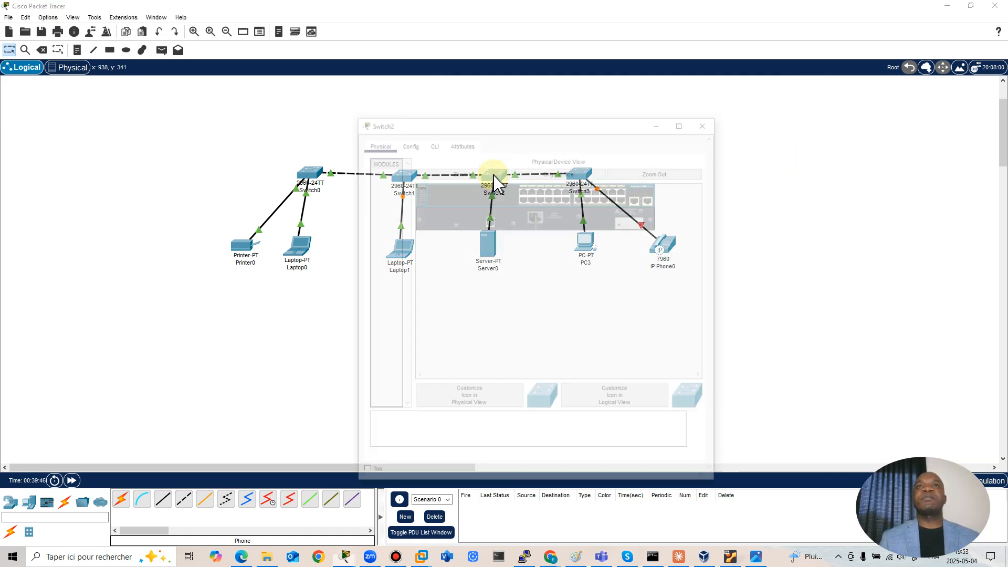
{"action": "left_click", "coordinate": [432, 142]}
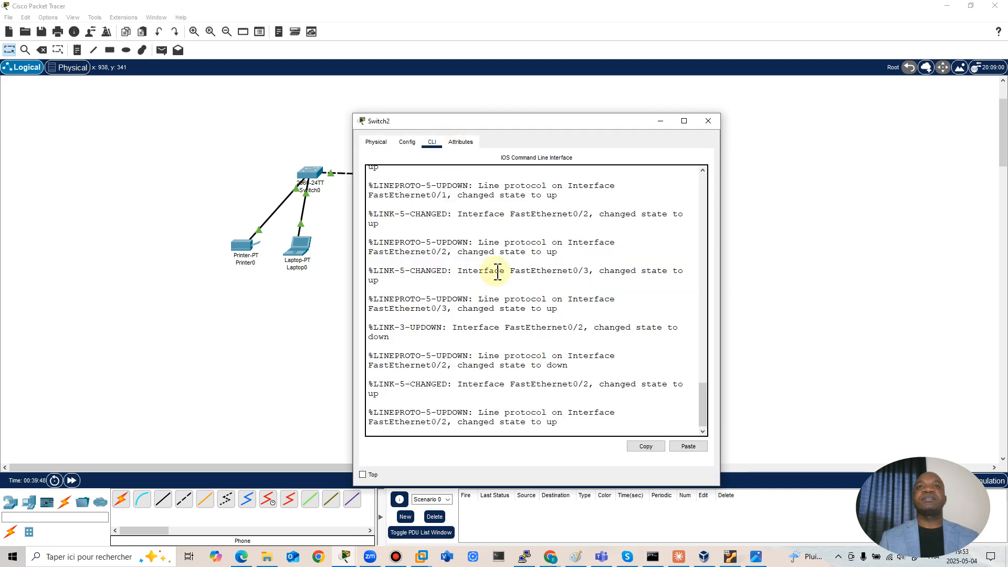
{"action": "key", "text": "Return"}
{"action": "key", "text": "Return"}
{"action": "type", "text": "en"}
{"action": "key", "text": "Tab"}
{"action": "key", "text": "Return"}
{"action": "key", "text": "Return"}
{"action": "key", "text": "Return"}
{"action": "key", "text": "Return"}
{"action": "key", "text": "Return"}
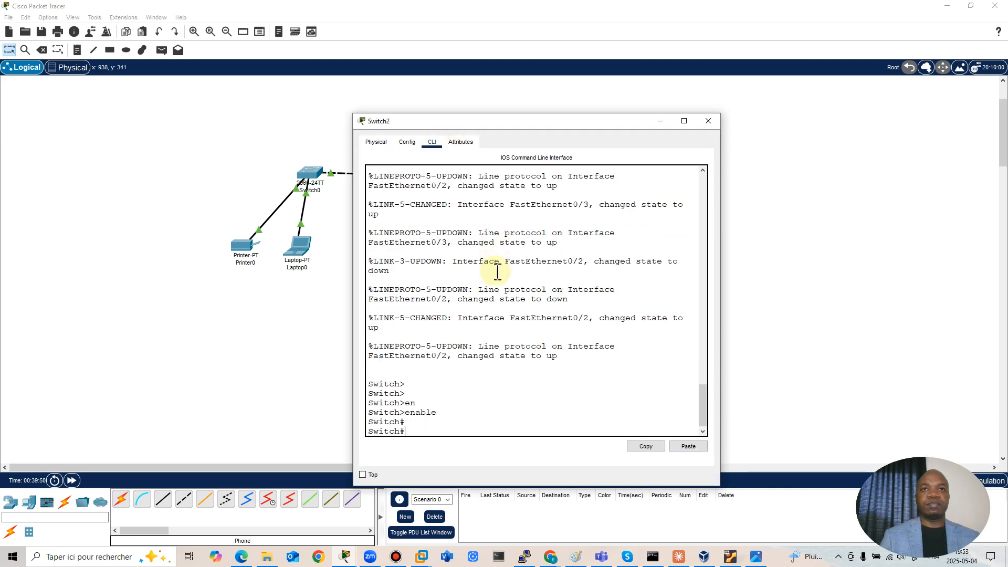
Step: Enter global configuration mode on Switch2 from the terminal
{"action": "key", "text": "Return"}
{"action": "type", "text": "conf t"}
{"action": "key", "text": "Return"}
{"action": "key", "text": "Return"}
{"action": "key", "text": "Return"}
{"action": "key", "text": "Return"}
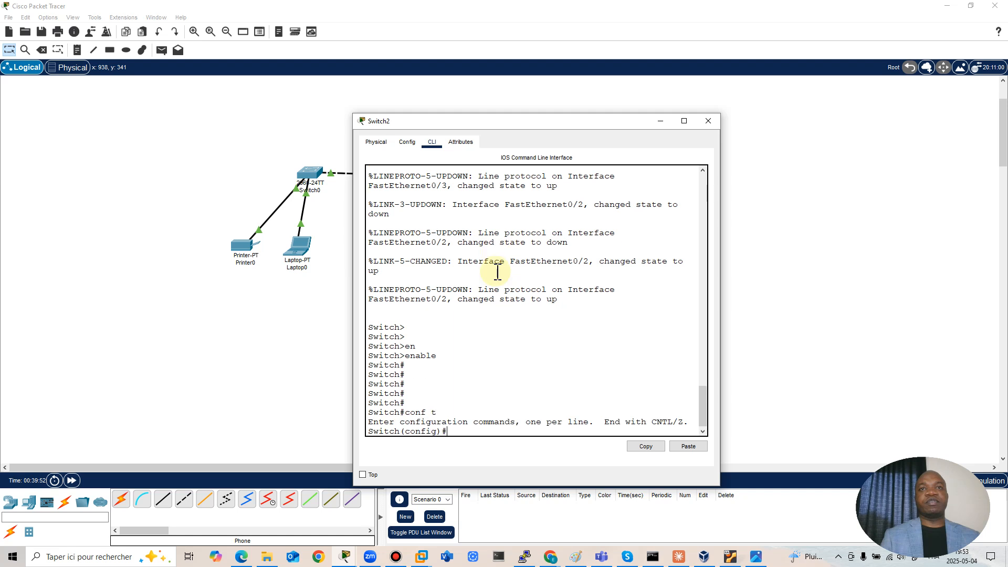
Step: Create VLAN 10 on Switch2 and name it PC
{"action": "type", "text": "vlan 10"}
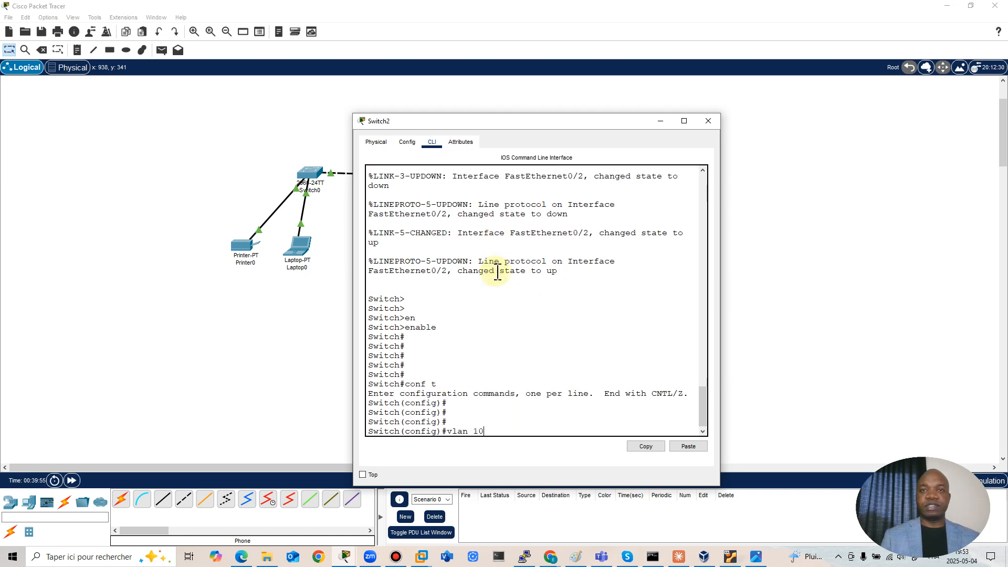
{"action": "key", "text": "Return"}
{"action": "type", "text": "Pname PC"}
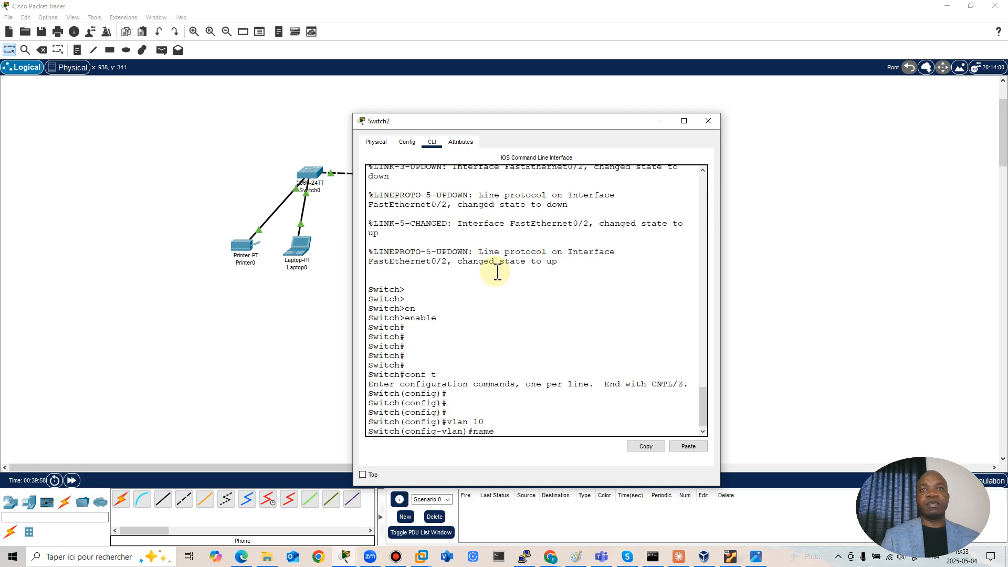
{"action": "key", "text": "Return"}
{"action": "key", "text": "Return"}
{"action": "key", "text": "Return"}
Step: Create VLAN 20 on Switch2, name it IMPRIMANTE and exit to global configuration mode
{"action": "type", "text": "e"}
{"action": "key", "text": "BackSpace"}
{"action": "type", "text": "vklan"}
{"action": "key", "text": "BackSpace"}
{"action": "key", "text": "BackSpace"}
{"action": "key", "text": "BackSpace"}
{"action": "key", "text": "BackSpace"}
{"action": "key", "text": "BackSpace"}
{"action": "type", "text": "lan 20"}
{"action": "key", "text": "Return"}
{"action": "type", "text": "name "}
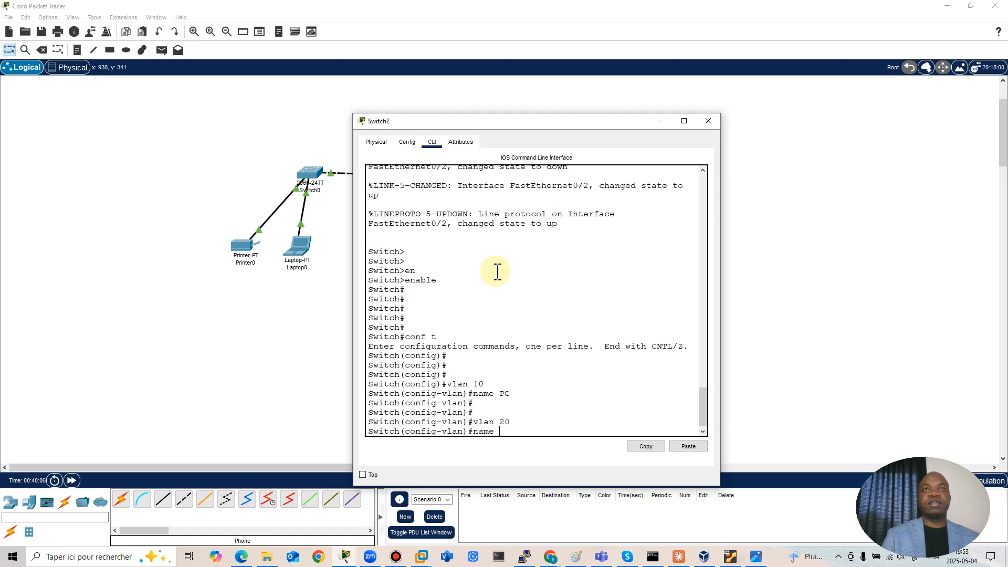
{"action": "type", "text": "IMPRIMANTE"}
{"action": "key", "text": "Return"}
{"action": "key", "text": "Return"}
{"action": "key", "text": "Return"}
{"action": "type", "text": "exit"}
{"action": "key", "text": "Return"}
{"action": "key", "text": "Return"}
{"action": "key", "text": "Return"}
Step: Create VLAN 30 on Switch2, name it SERVER and exit to global configuration mode
{"action": "type", "text": "v"}
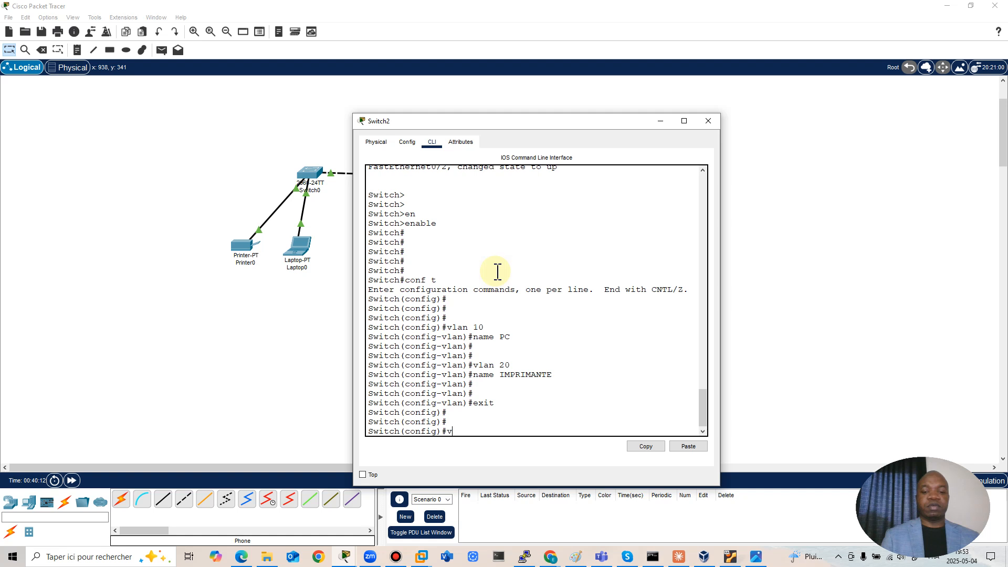
{"action": "type", "text": "lan 30"}
{"action": "key", "text": "Return"}
{"action": "type", "text": "na"}
{"action": "key", "text": "Tab"}
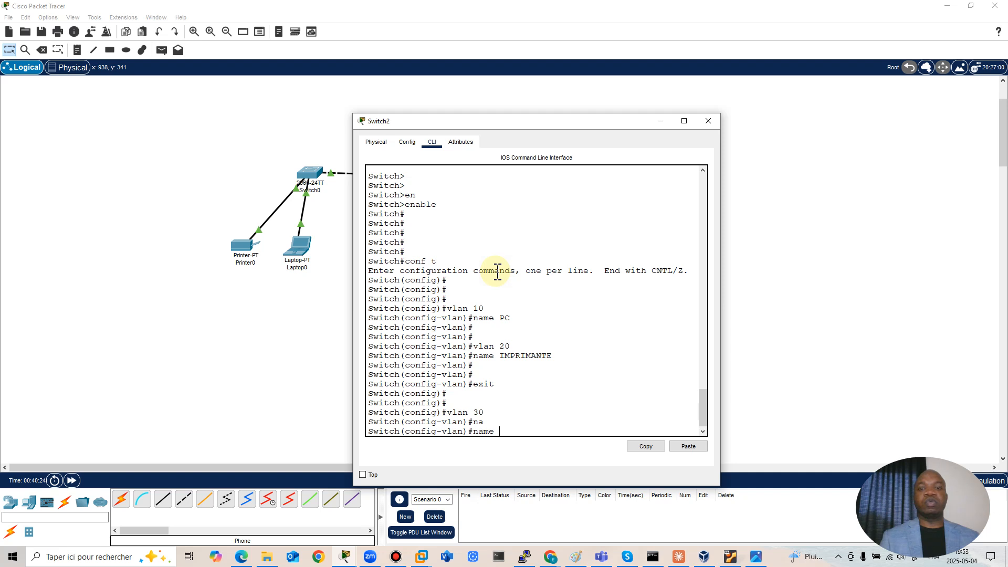
{"action": "type", "text": "SERVERU"}
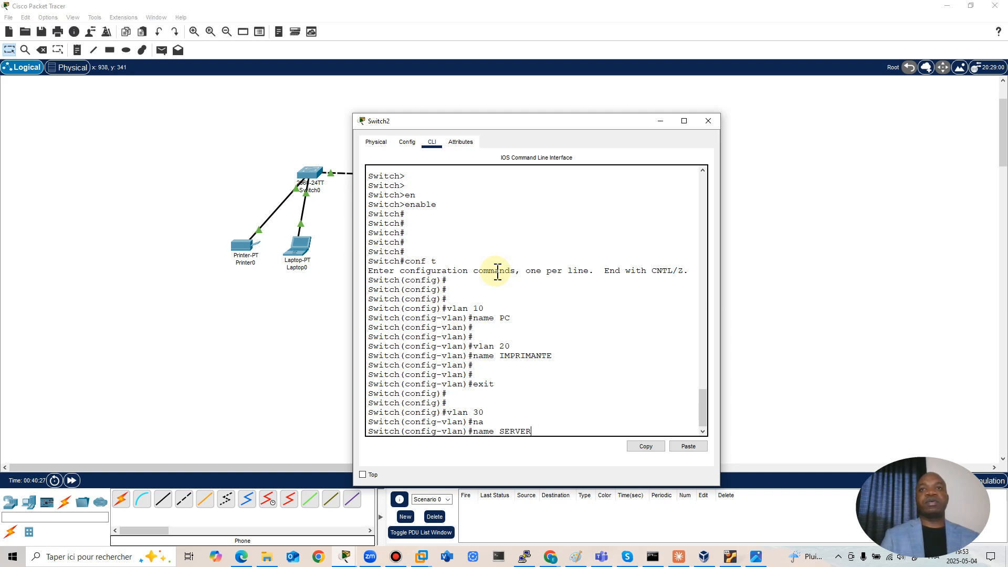
{"action": "key", "text": "BackSpace"}
{"action": "key", "text": "Return"}
{"action": "key", "text": "Return"}
{"action": "type", "text": "EXIT"}
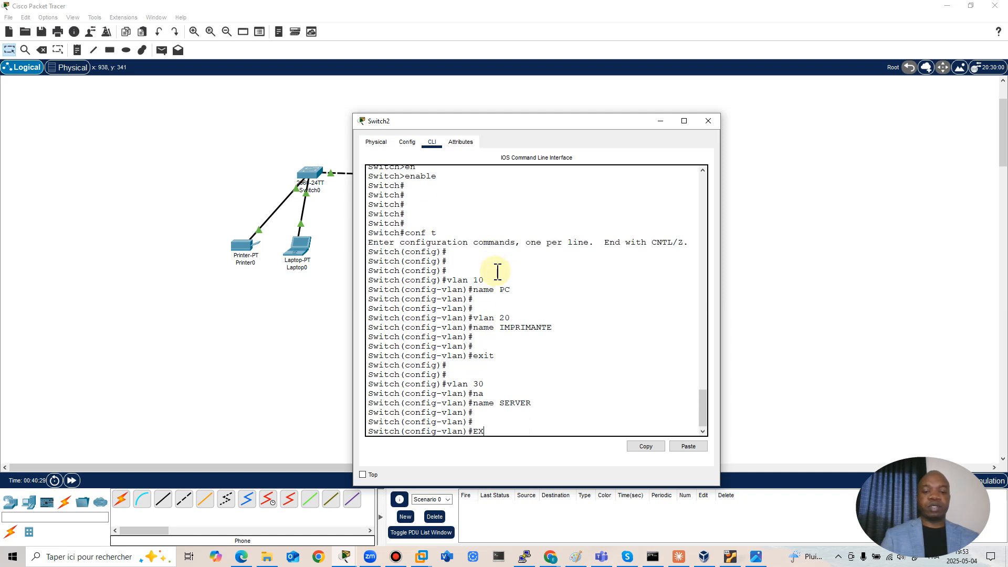
{"action": "key", "text": "Return"}
{"action": "key", "text": "Return"}
{"action": "key", "text": "Return"}
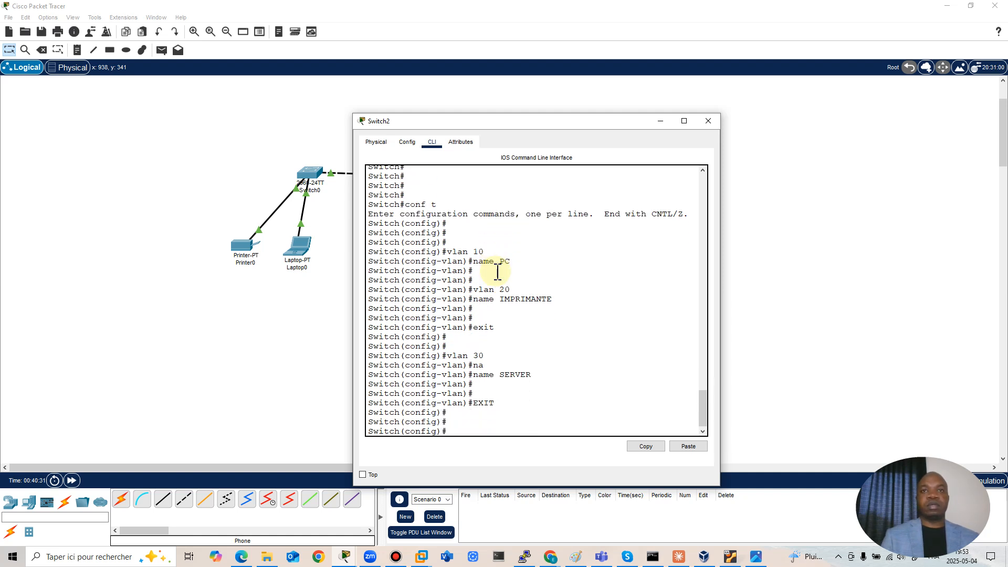
Step: Create VLAN 40 on Switch2 and name it TELEPHONE
{"action": "type", "text": "V"}
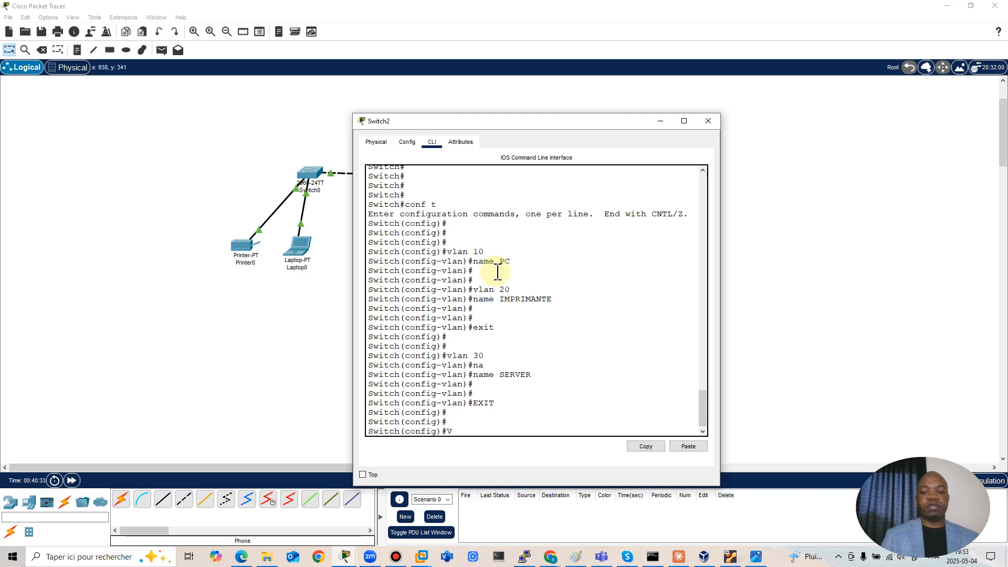
{"action": "type", "text": "lan 40"}
{"action": "key", "text": "Return"}
{"action": "key", "text": "Return"}
{"action": "key", "text": "Return"}
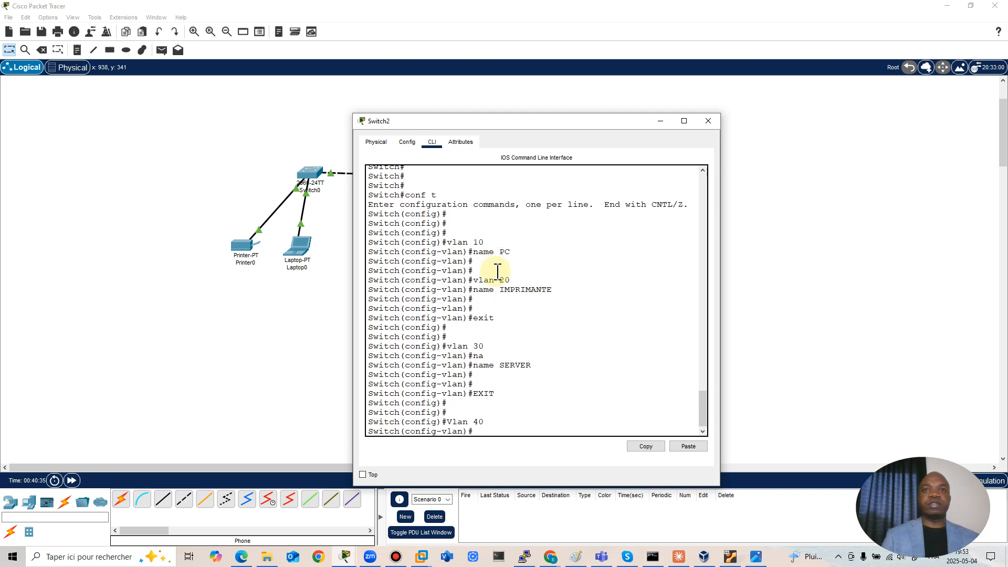
{"action": "type", "text": "name TELEPH"}
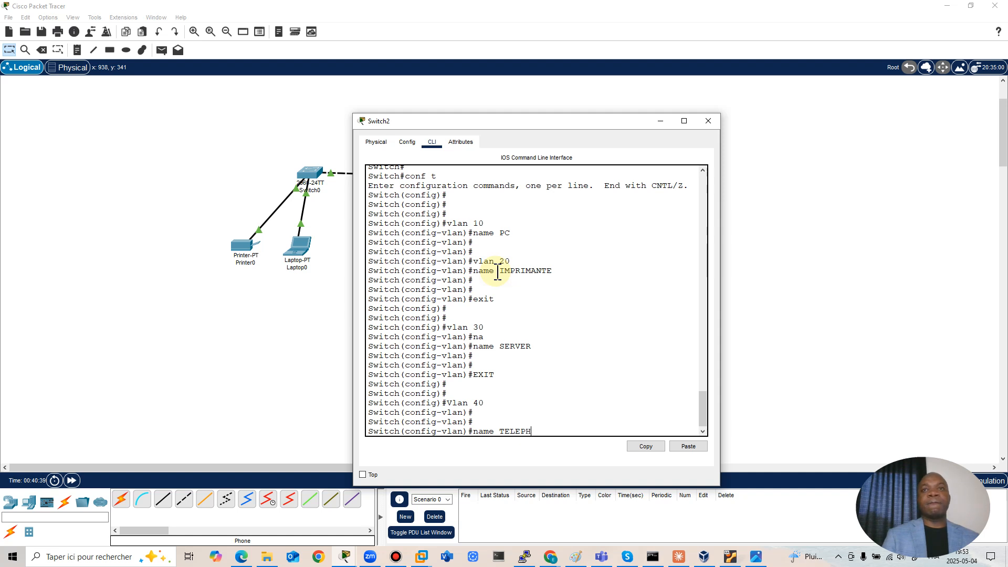
{"action": "type", "text": "ONE"}
{"action": "key", "text": "Return"}
{"action": "key", "text": "Return"}
{"action": "key", "text": "Return"}
Step: End the VLAN configuration session on Switch2 and return to the privileged prompt
{"action": "type", "text": "END"}
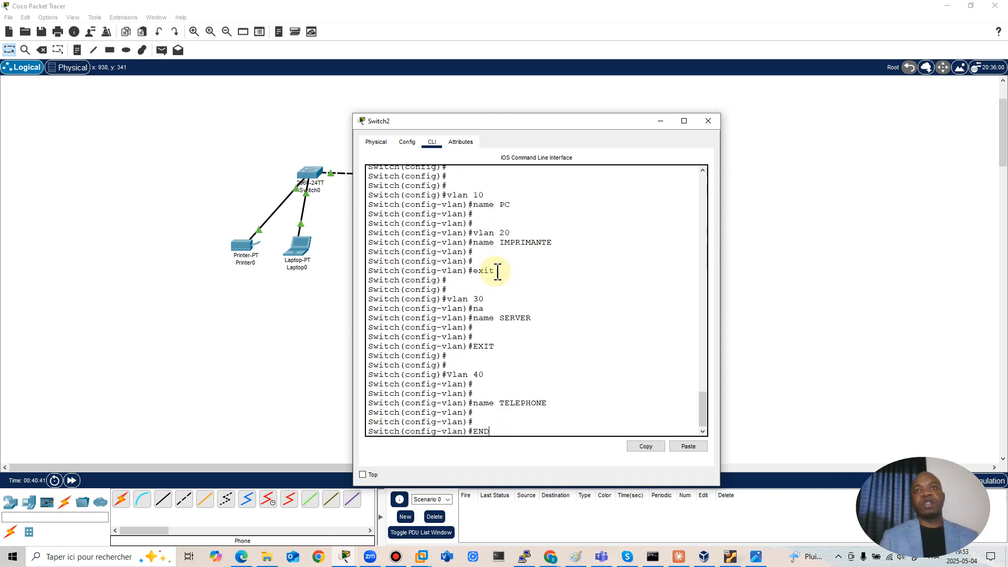
{"action": "key", "text": "Return"}
{"action": "key", "text": "Return"}
{"action": "key", "text": "Return"}
{"action": "key", "text": "Return"}
{"action": "key", "text": "Return"}
{"action": "key", "text": "Return"}
{"action": "key", "text": "Return"}
Step: Display Switch2's VLAN table to check the created VLANs, then quit the listing
{"action": "type", "text": "SHOW "}
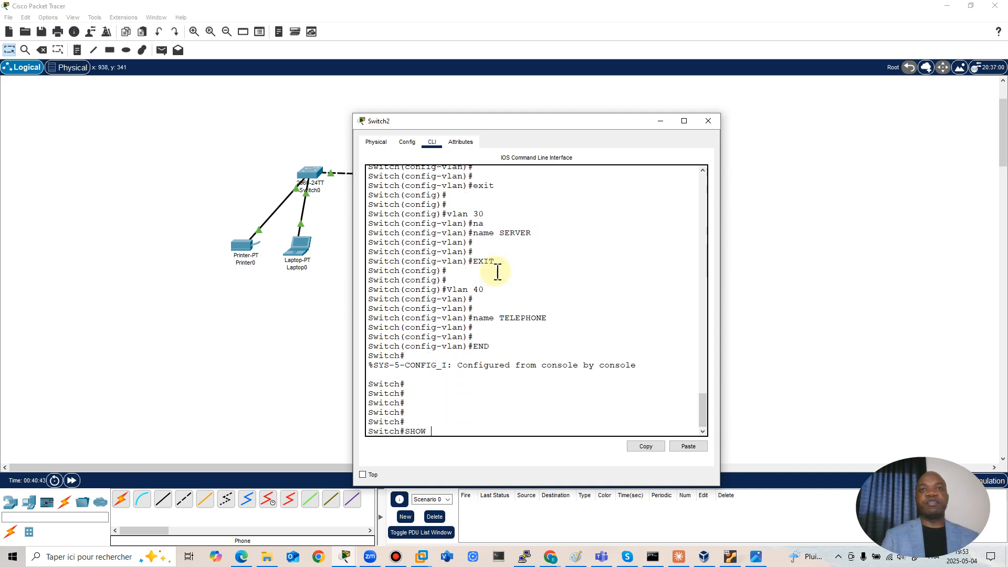
{"action": "type", "text": "vlan"}
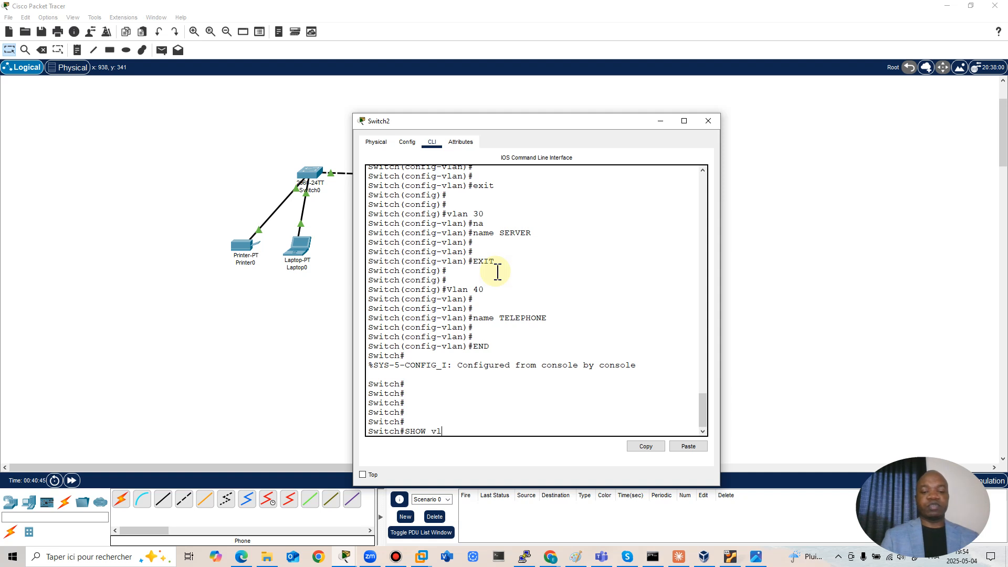
{"action": "key", "text": "Return"}
{"action": "key", "text": "Return"}
{"action": "key", "text": "Return"}
{"action": "key", "text": "Return"}
{"action": "key", "text": "Return"}
{"action": "key", "text": "Return"}
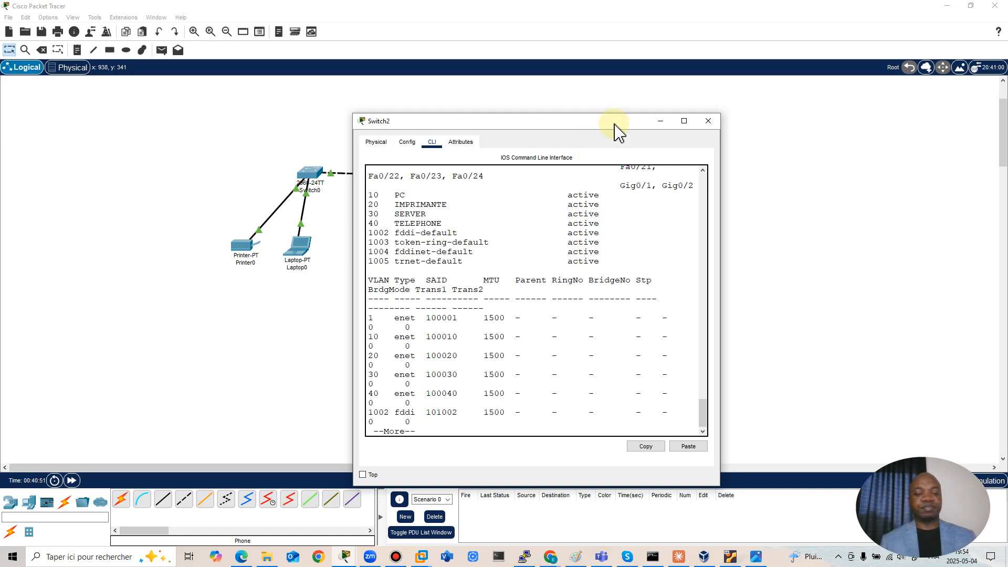
{"action": "key", "text": "q"}
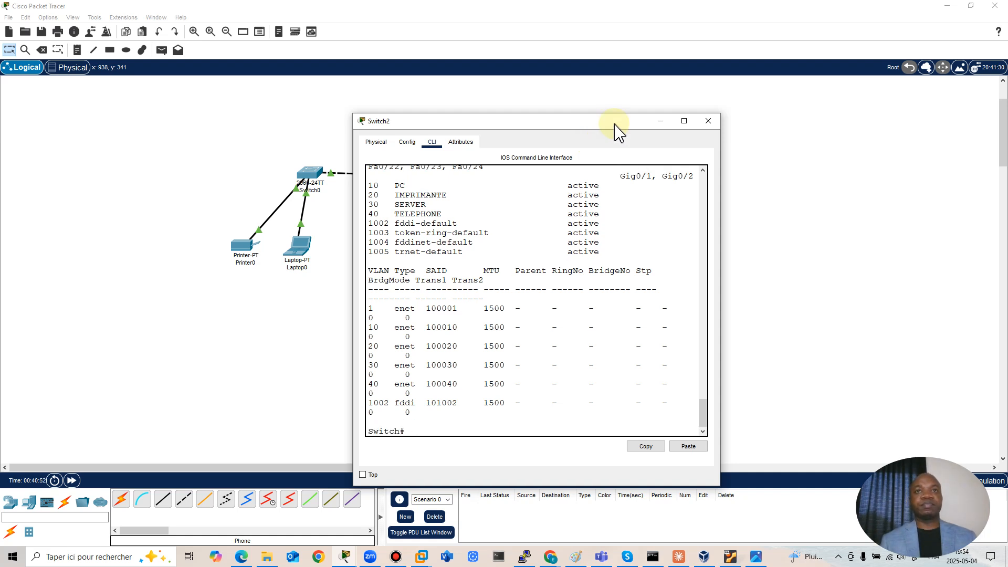
Step: Look at the network topology around Switch2, then bring its console back and move it aside
{"action": "left_click", "coordinate": [660, 122]}
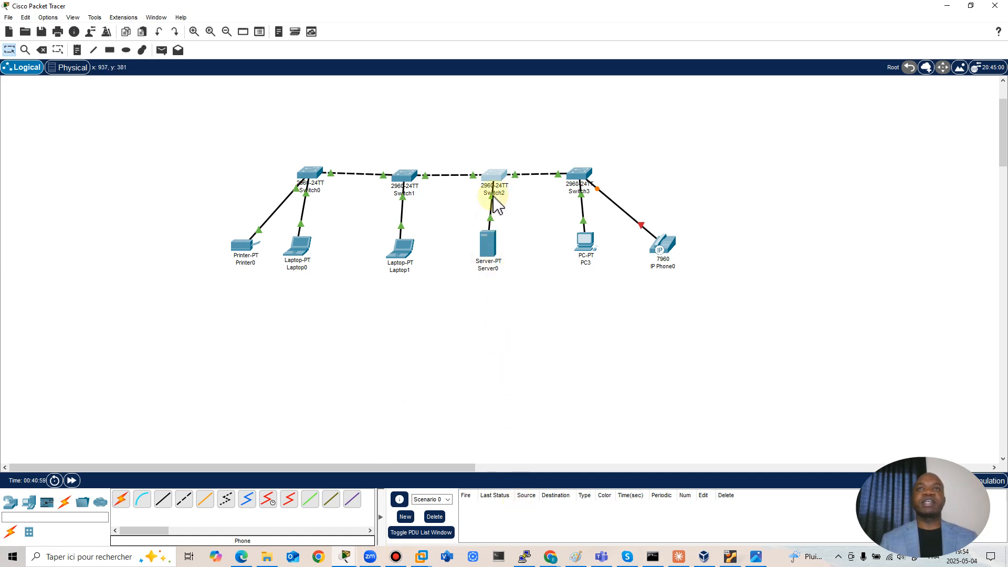
{"action": "mouse_move", "coordinate": [497, 234]}
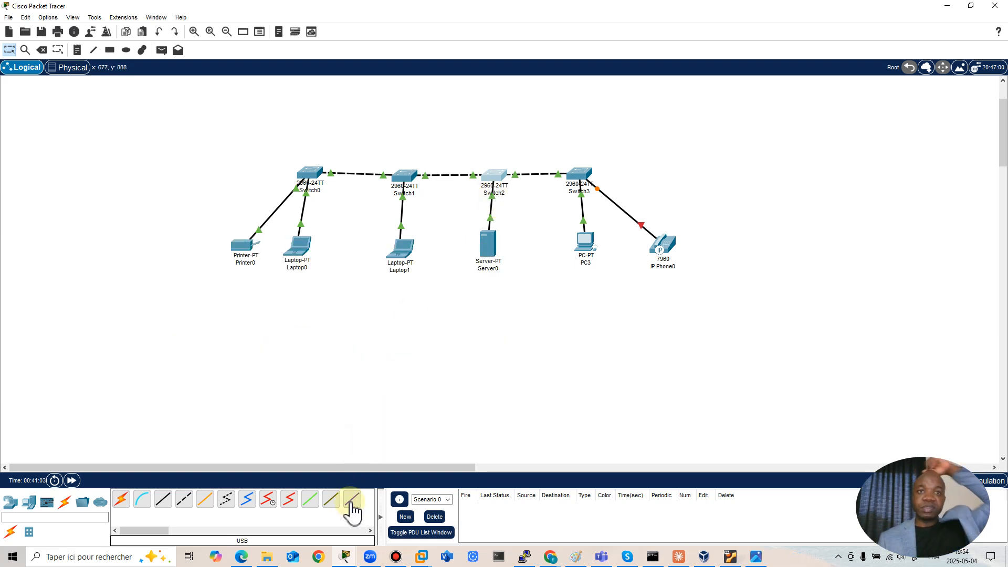
{"action": "mouse_move", "coordinate": [345, 557]}
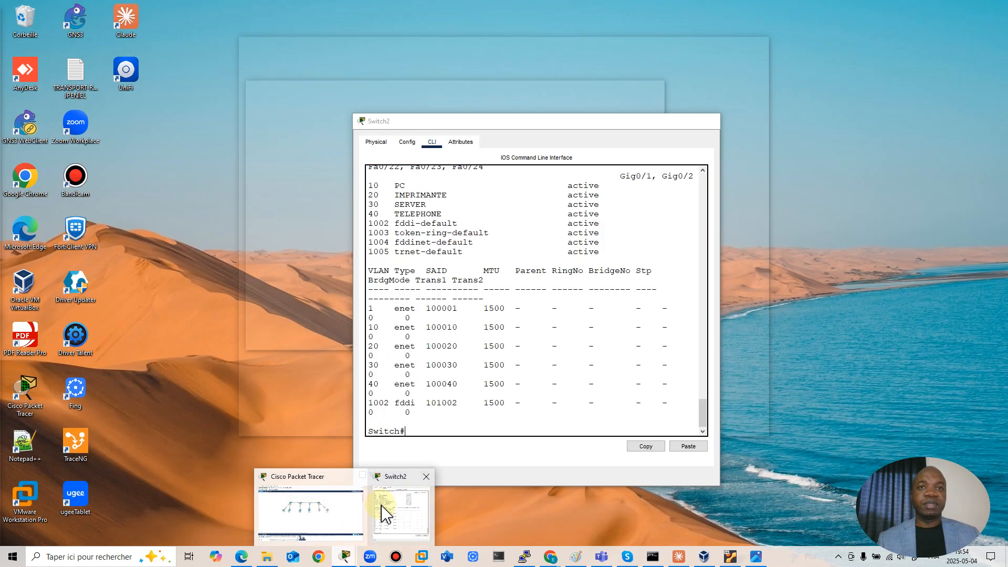
{"action": "left_click", "coordinate": [384, 513]}
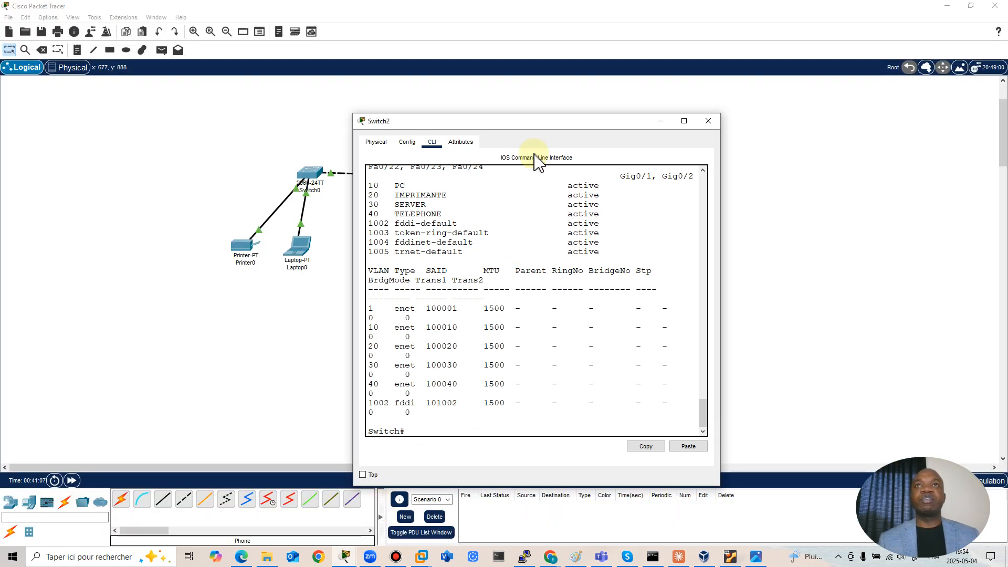
{"action": "left_click_drag", "start_coordinate": [526, 124], "coordinate": [678, 118]}
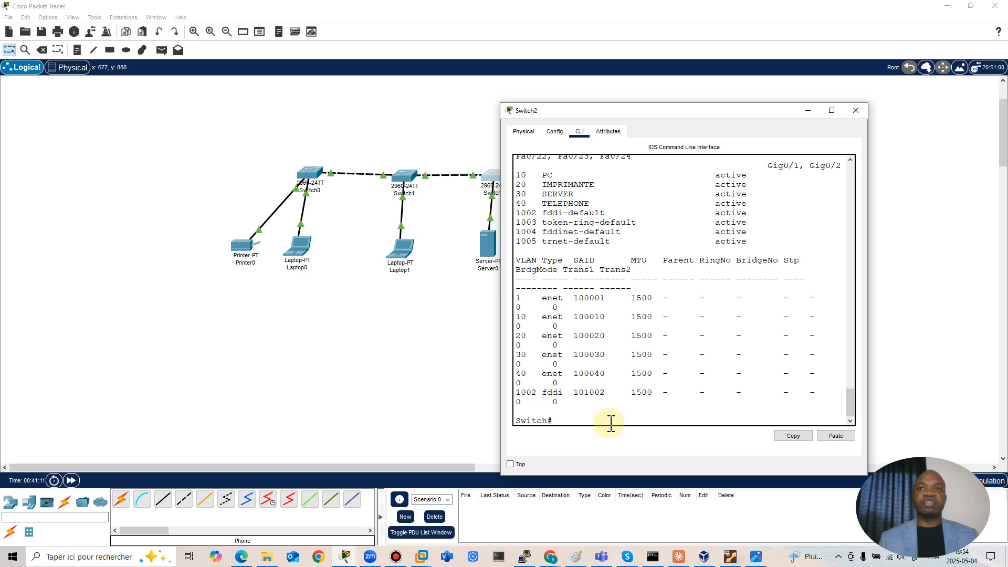
Step: Enter global configuration mode on Switch2
{"action": "type", "text": "CONM"}
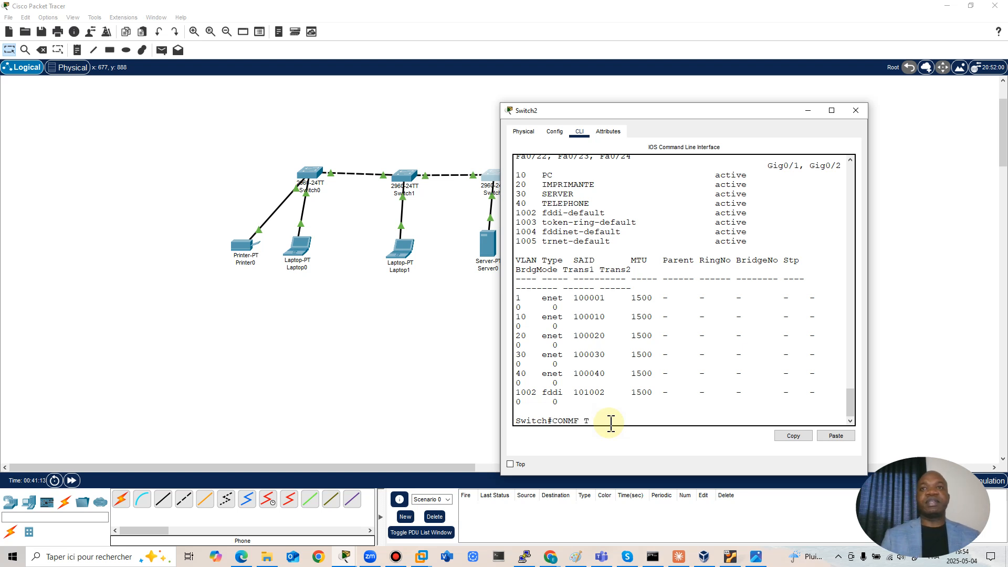
{"action": "key", "text": "BackSpace"}
{"action": "type", "text": "f"}
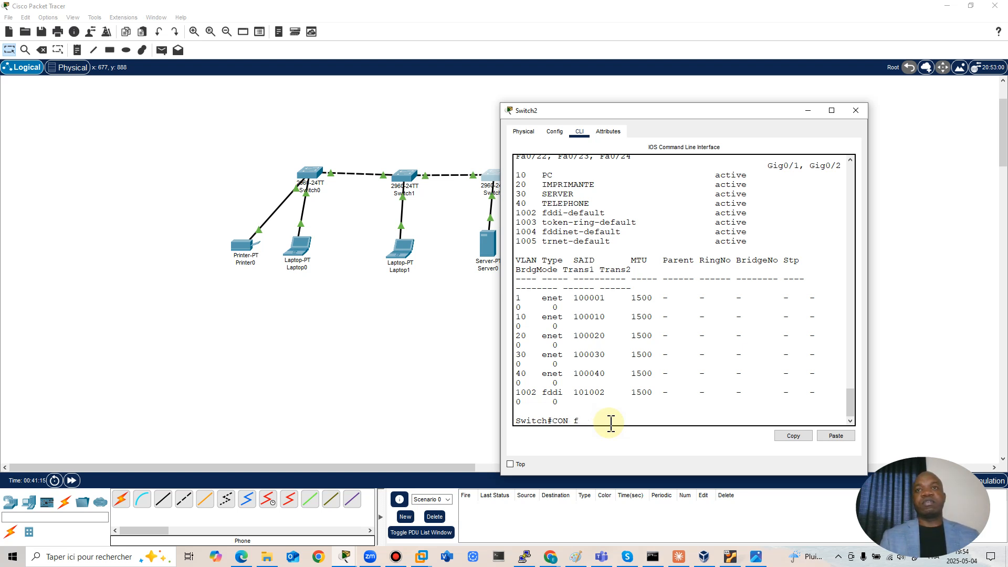
{"action": "type", "text": "f t"}
{"action": "key", "text": "Return"}
{"action": "key", "text": "Return"}
{"action": "key", "text": "Return"}
{"action": "key", "text": "Return"}
{"action": "key", "text": "Return"}
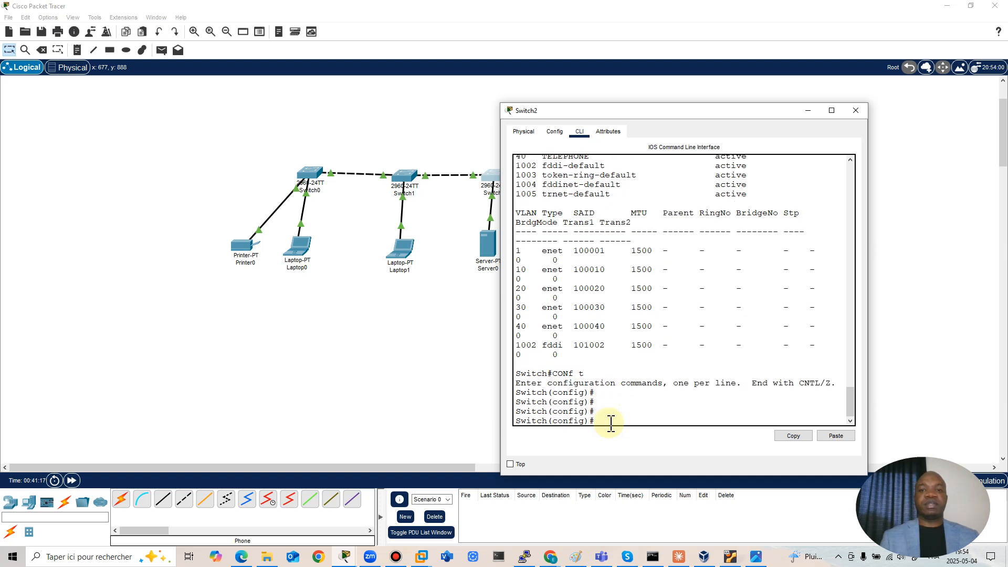
Step: Assign Switch2's FastEthernet 0/3 port to access VLAN 30 and exit to global configuration mode
{"action": "type", "text": "int"}
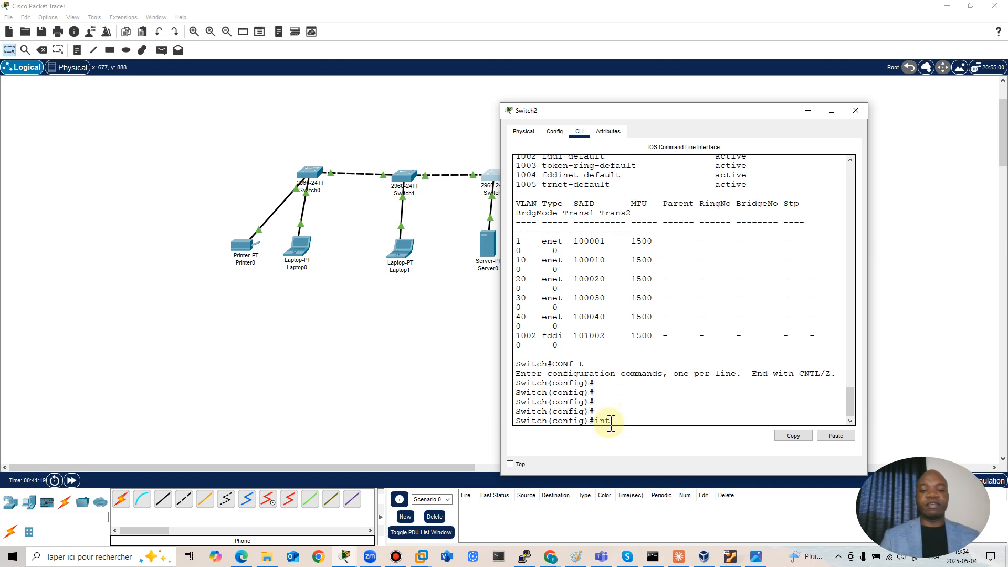
{"action": "type", "text": " fas0/3"}
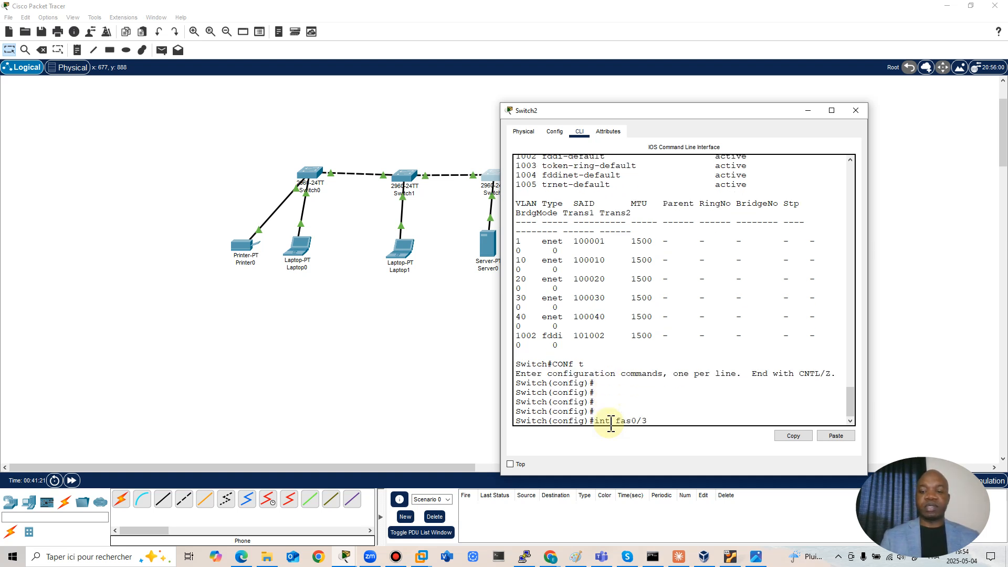
{"action": "key", "text": "Return"}
{"action": "type", "text": "swi"}
{"action": "key", "text": "Tab"}
{"action": "type", "text": "acc"}
{"action": "key", "text": "Tab"}
{"action": "type", "text": "vl"}
{"action": "key", "text": "Tab"}
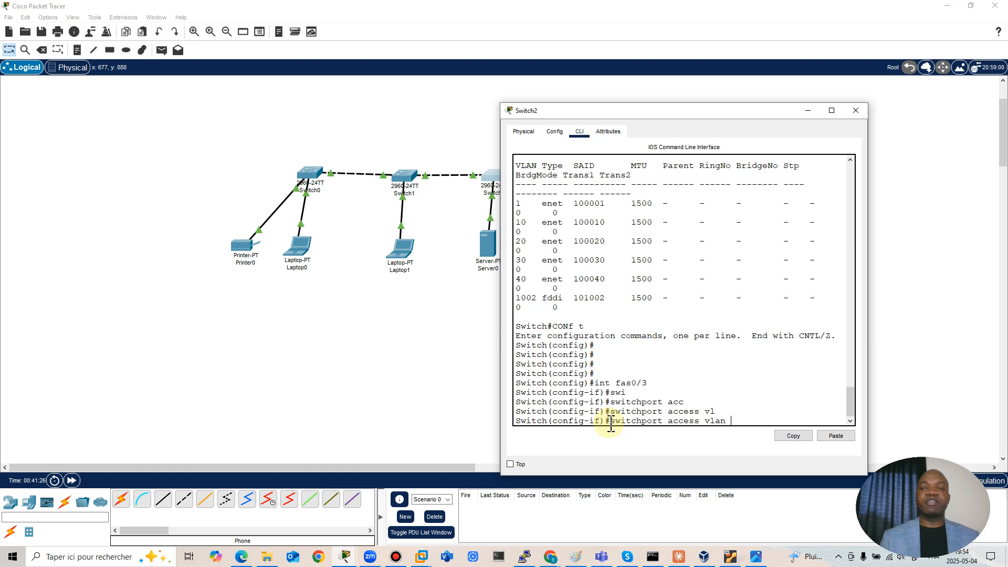
{"action": "type", "text": "30"}
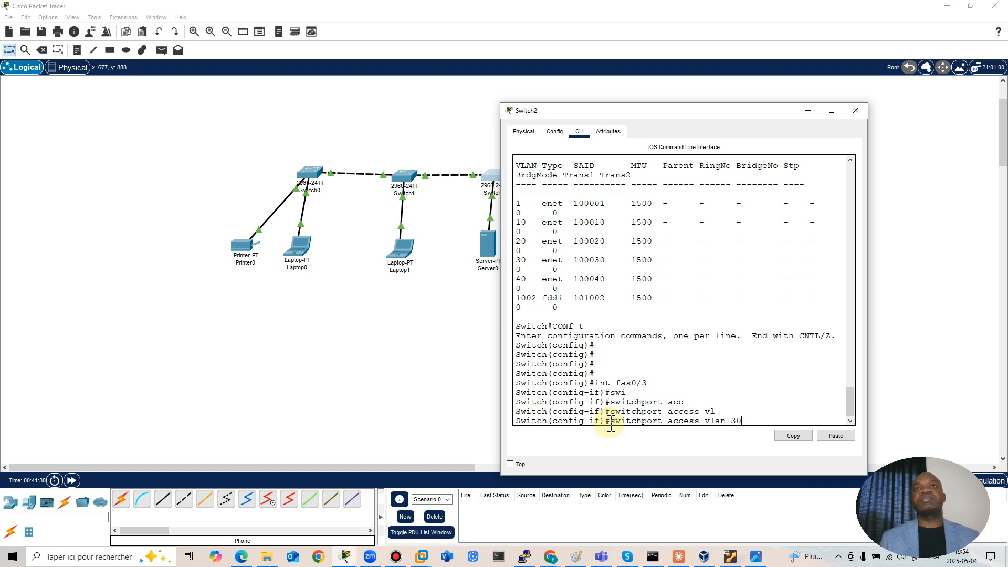
{"action": "key", "text": "Return"}
{"action": "key", "text": "Return"}
{"action": "key", "text": "Return"}
{"action": "key", "text": "Return"}
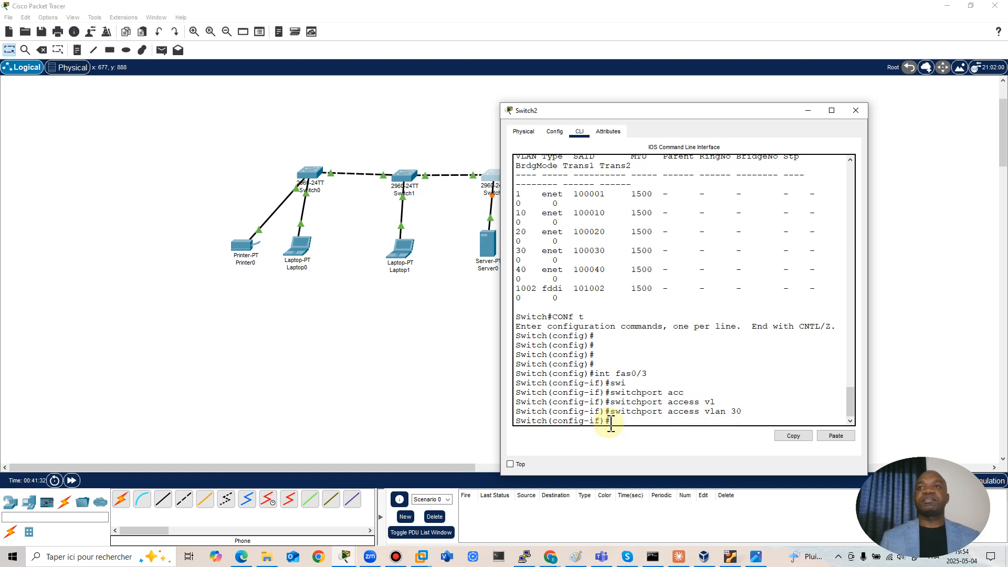
{"action": "type", "text": "exit"}
{"action": "key", "text": "Return"}
{"action": "key", "text": "Return"}
{"action": "key", "text": "Return"}
{"action": "key", "text": "Return"}
{"action": "key", "text": "Return"}
{"action": "key", "text": "Return"}
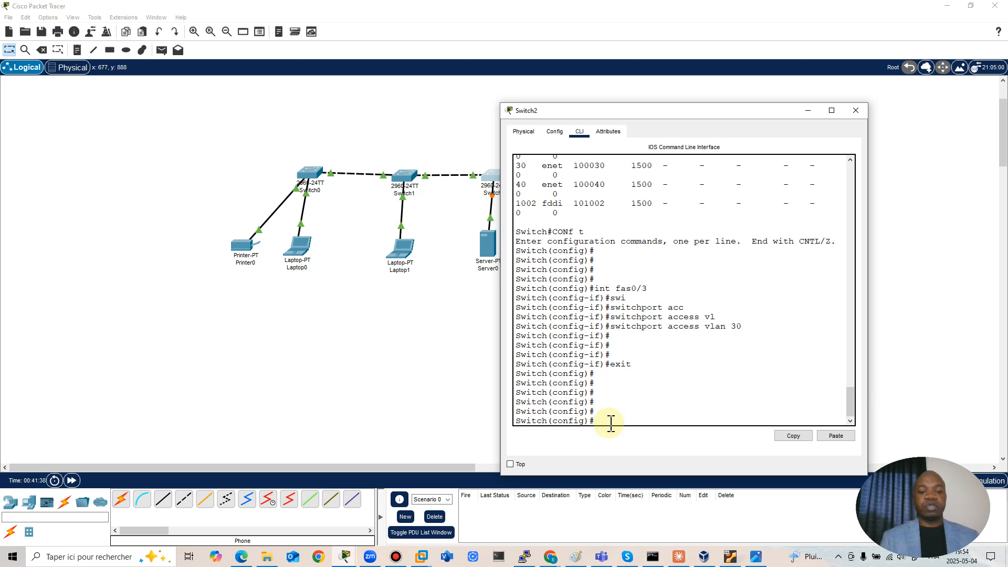
Step: Set Switch2's FastEthernet 0/3 port to switchport access mode
{"action": "type", "text": "int fas0"}
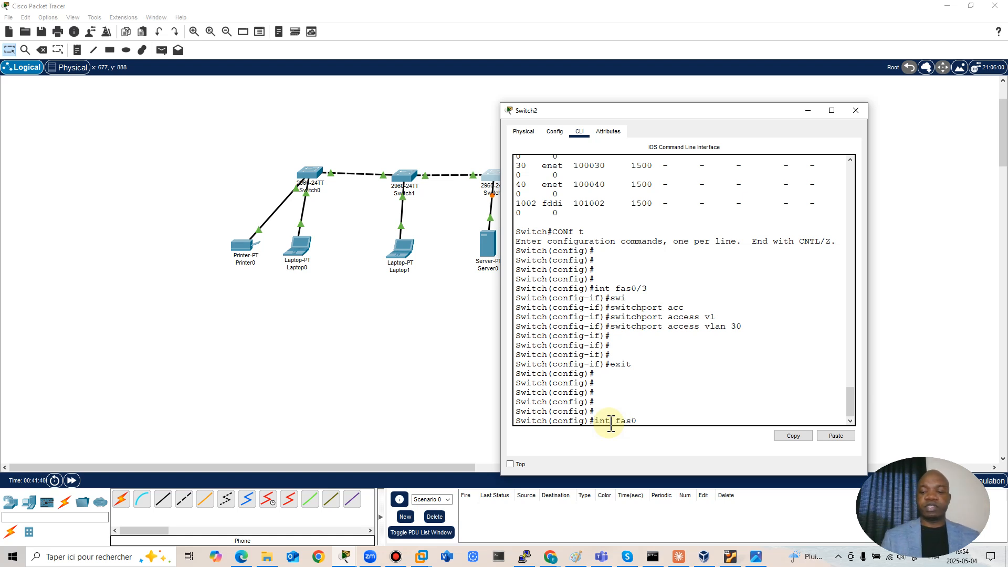
{"action": "type", "text": "/3"}
{"action": "key", "text": "Return"}
{"action": "type", "text": "swi"}
{"action": "key", "text": "Tab"}
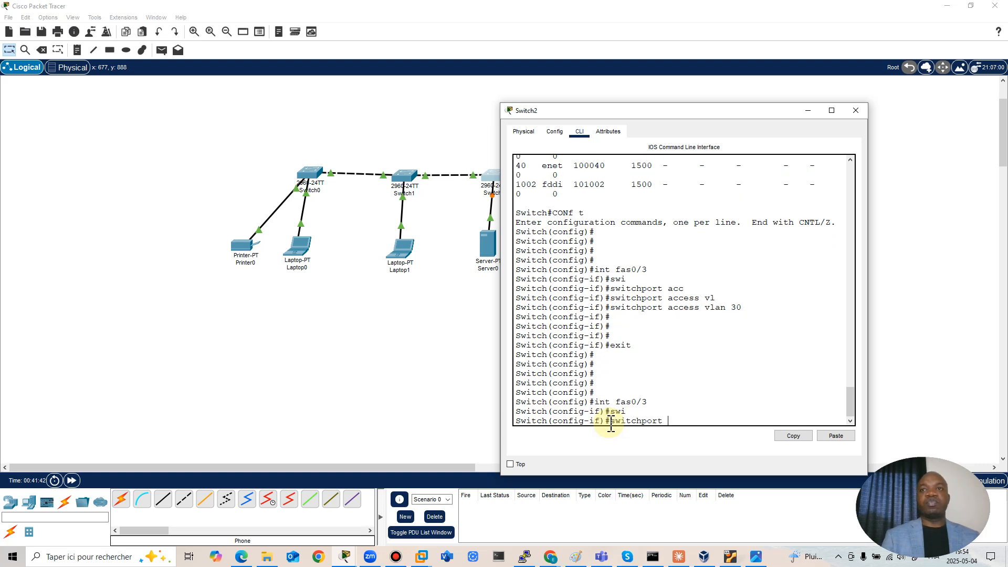
{"action": "type", "text": "mo"}
{"action": "key", "text": "Tab"}
{"action": "type", "text": "a"}
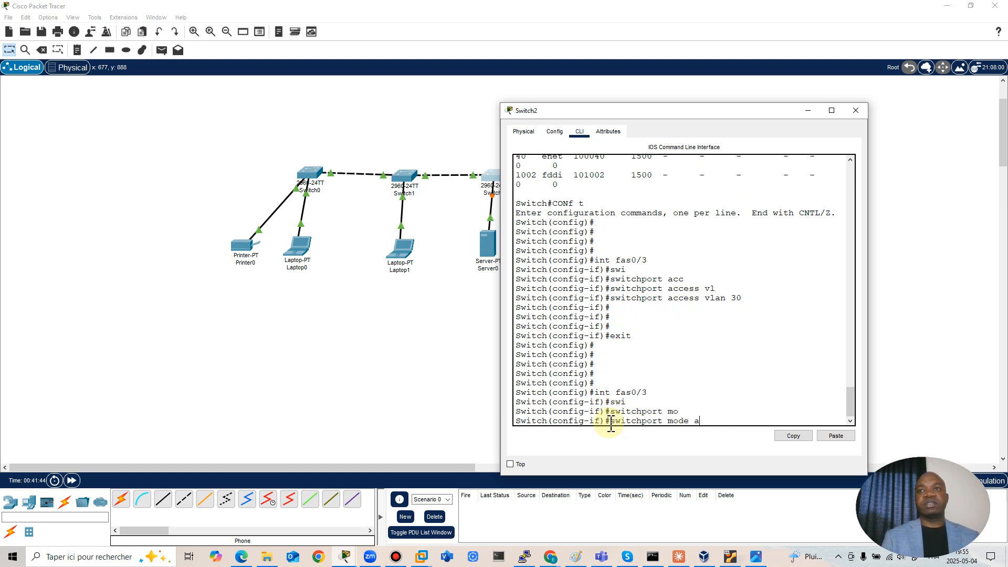
{"action": "type", "text": "c"}
{"action": "key", "text": "Tab"}
{"action": "key", "text": "Return"}
{"action": "key", "text": "Return"}
{"action": "key", "text": "Return"}
Step: End the configuration session on Switch2 and write the running configuration to memory
{"action": "type", "text": "end"}
{"action": "key", "text": "Return"}
{"action": "key", "text": "Return"}
{"action": "key", "text": "Return"}
{"action": "key", "text": "Return"}
{"action": "type", "text": "wr me"}
{"action": "key", "text": "Return"}
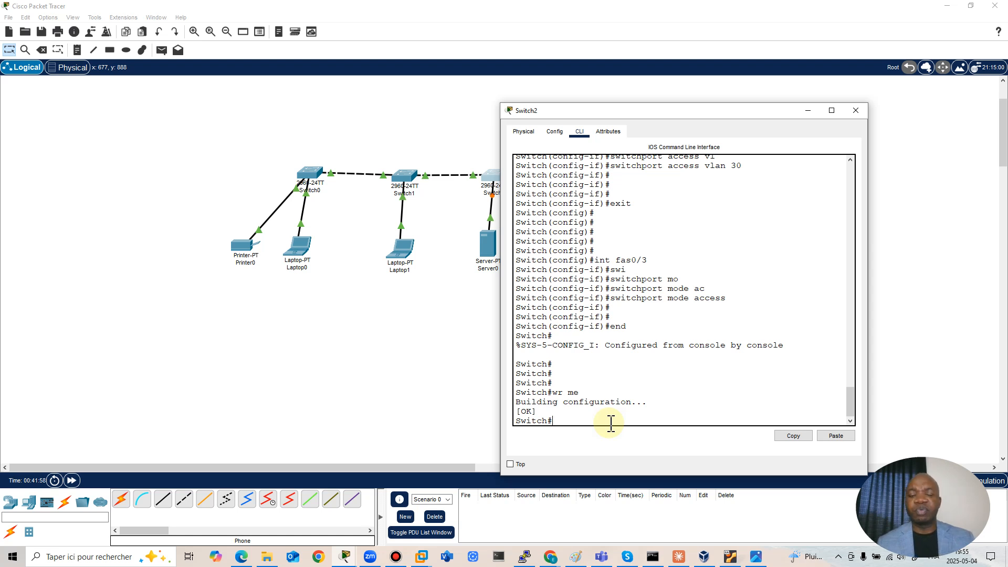
{"action": "key", "text": "Return"}
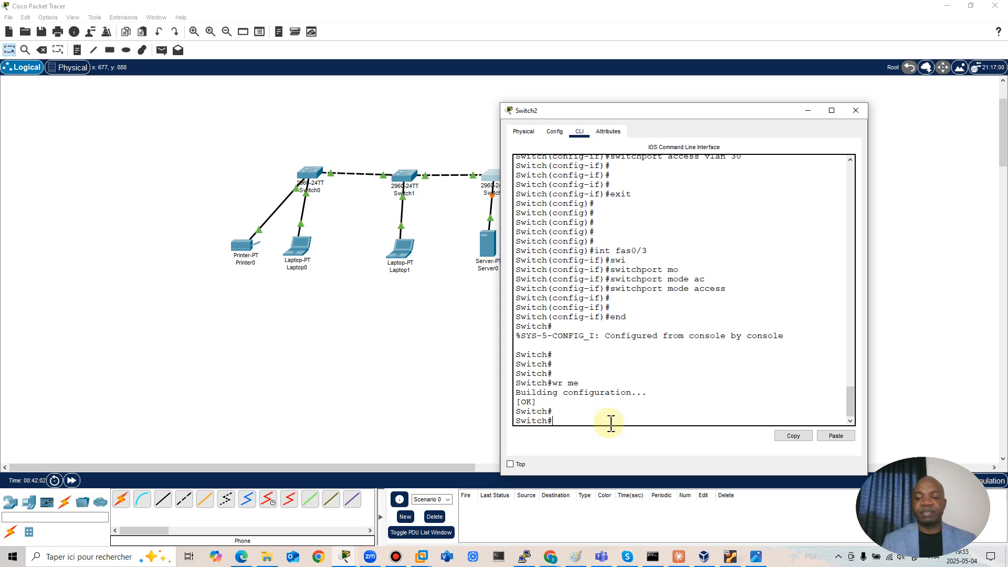
{"action": "key", "text": "Return"}
{"action": "key", "text": "Return"}
{"action": "key", "text": "Return"}
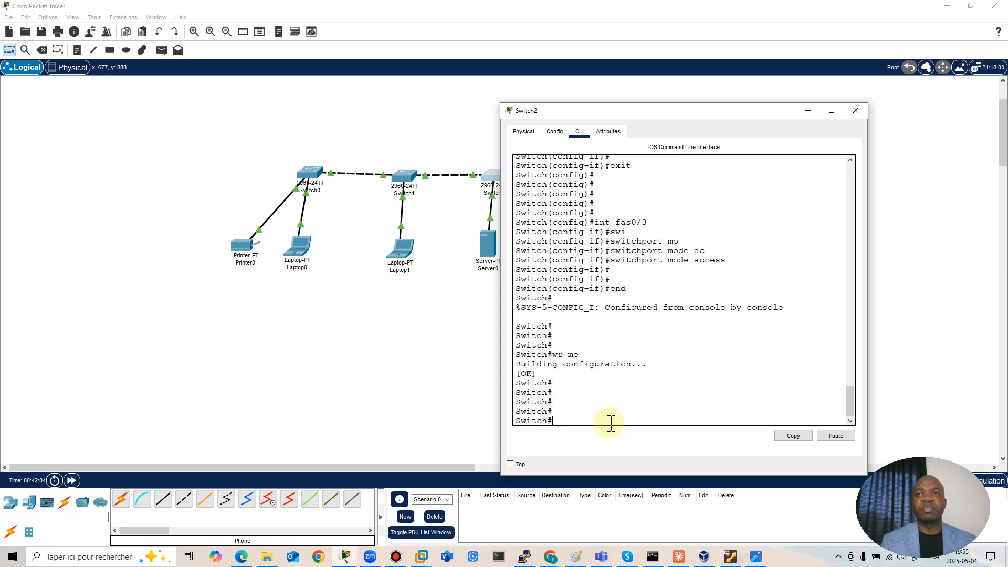
{"action": "key", "text": "Return"}
Step: Display Switch2's brief VLAN table to check the port assignment of FastEthernet 0/3
{"action": "type", "text": "show v;a"}
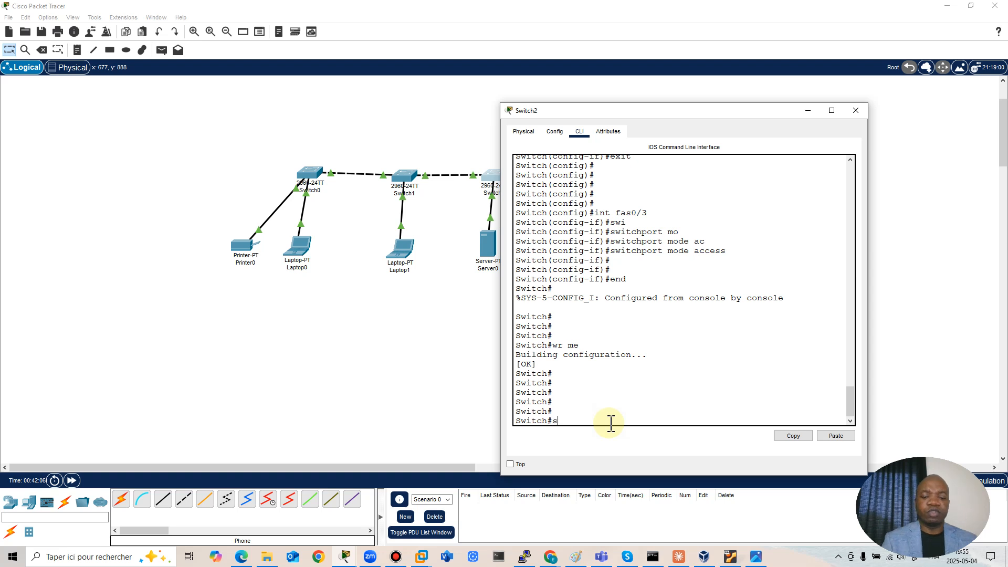
{"action": "key", "text": "BackSpace"}
{"action": "type", "text": "lan brief"}
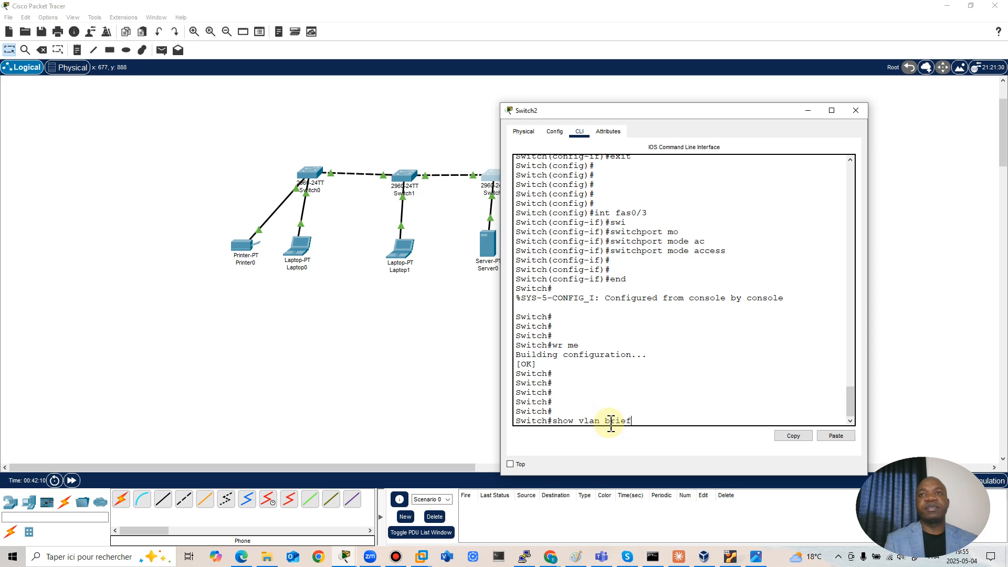
{"action": "key", "text": "Return"}
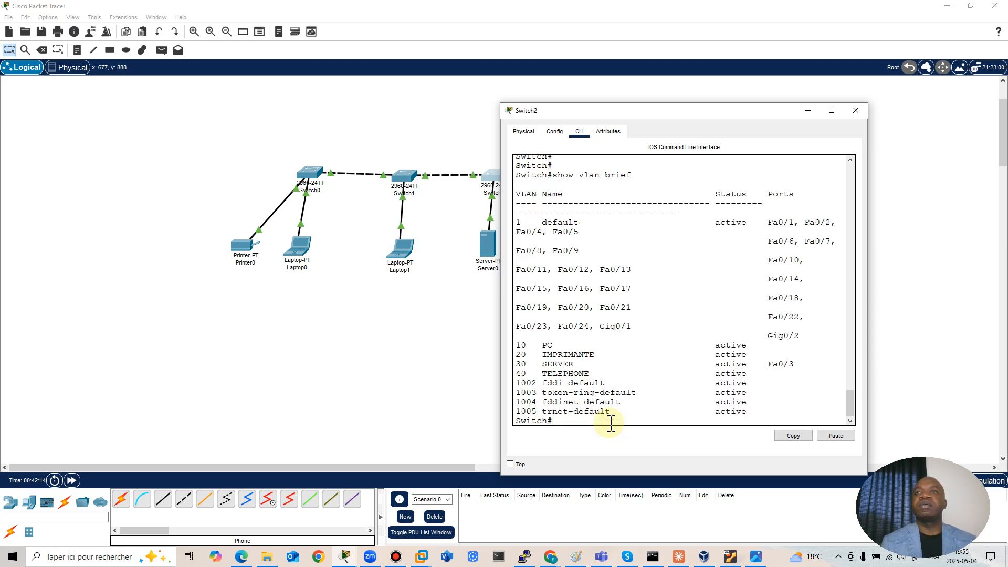
{"action": "key", "text": "Return"}
{"action": "key", "text": "Return"}
{"action": "key", "text": "Return"}
{"action": "key", "text": "Return"}
{"action": "key", "text": "Return"}
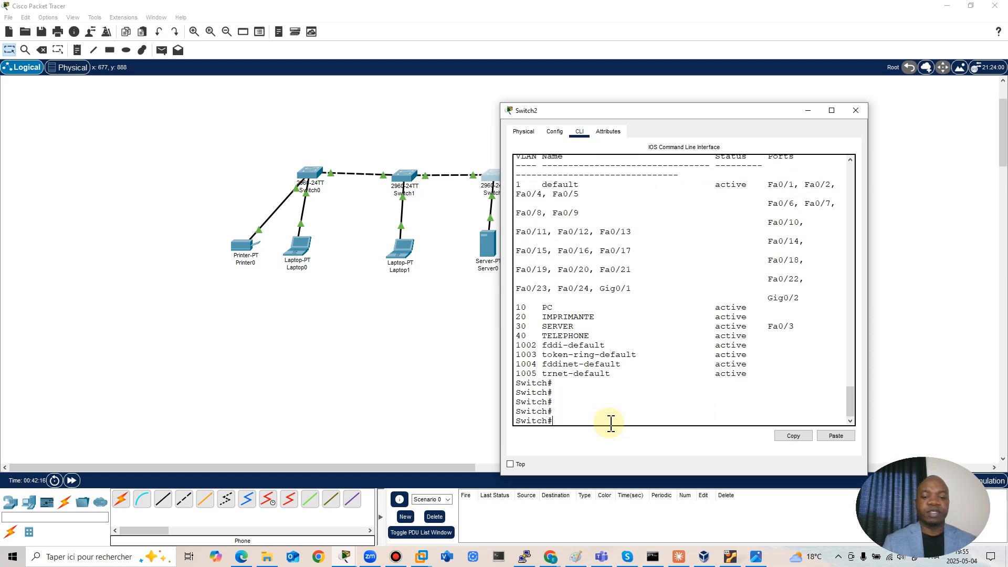
Step: Log out of Switch2's console session and close the device window
{"action": "type", "text": "exit"}
{"action": "key", "text": "Return"}
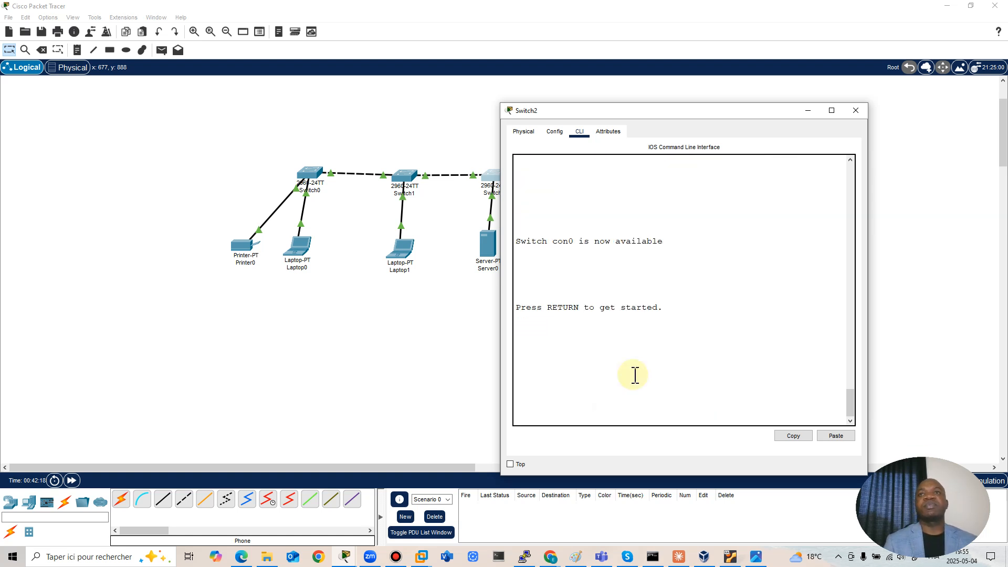
{"action": "left_click", "coordinate": [855, 111]}
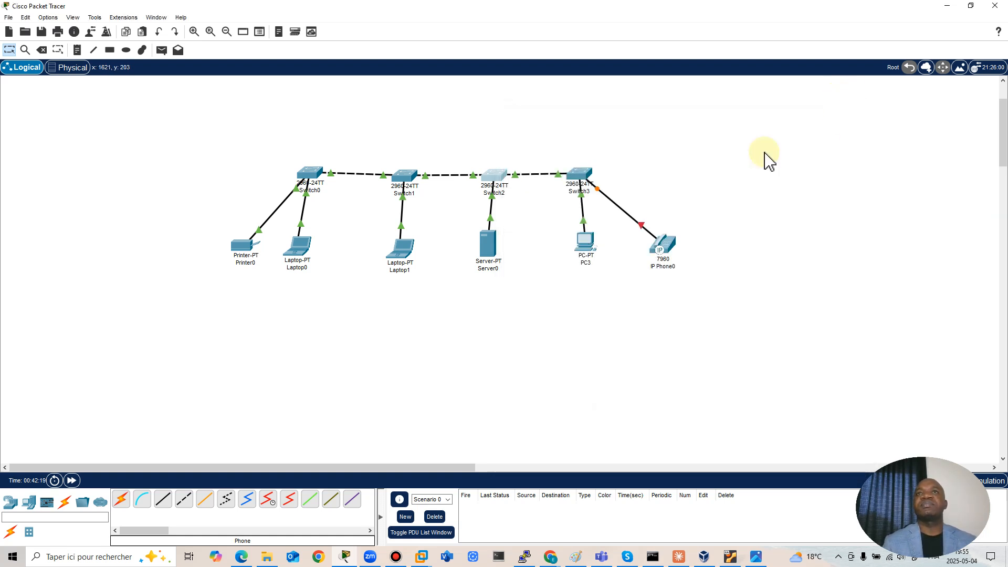
Step: Open Switch3's command line, enable privileged mode and enter global configuration mode
{"action": "left_click", "coordinate": [580, 175]}
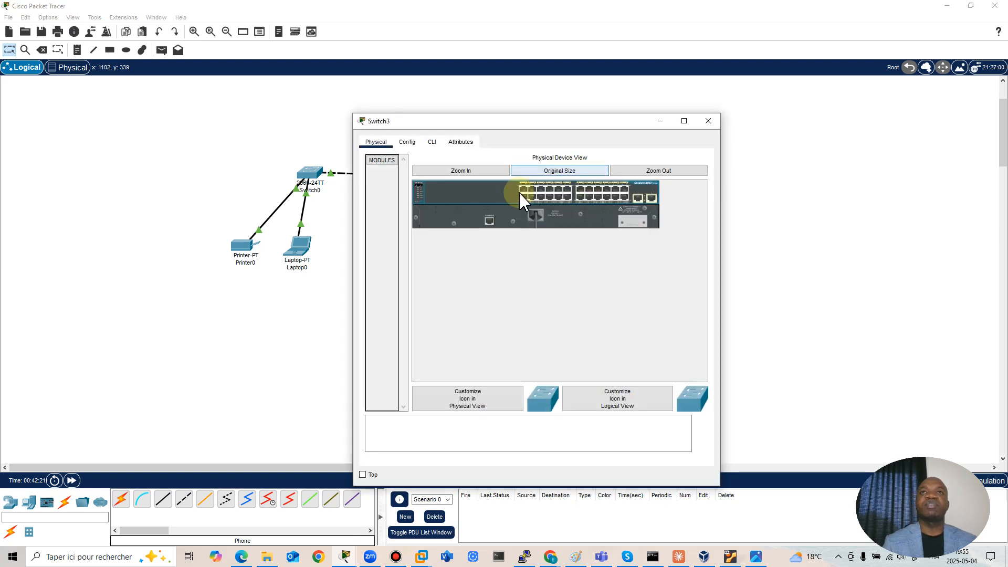
{"action": "left_click", "coordinate": [431, 143]}
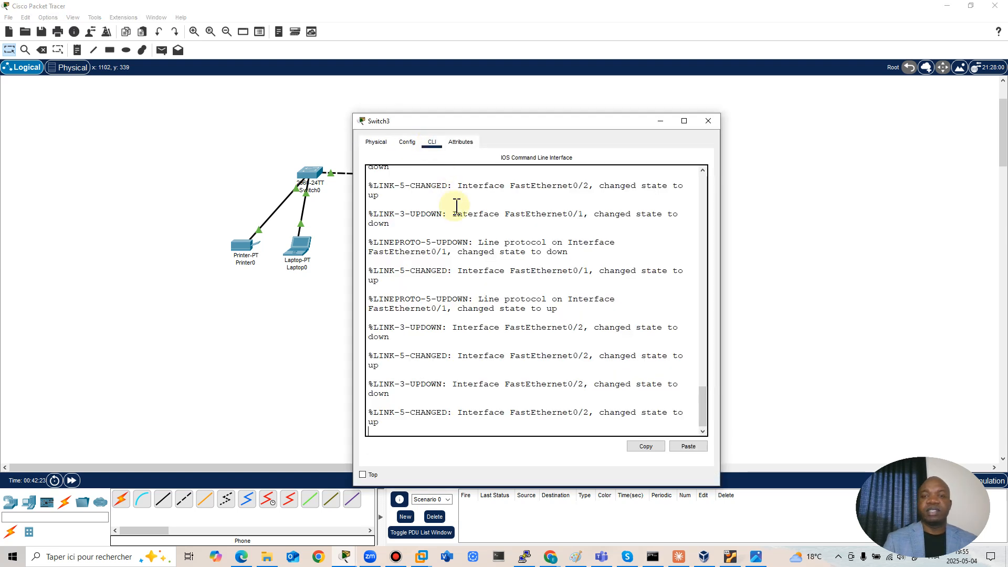
{"action": "key", "text": "Return"}
{"action": "key", "text": "Return"}
{"action": "key", "text": "Return"}
{"action": "type", "text": "en"}
{"action": "key", "text": "Return"}
{"action": "key", "text": "Return"}
{"action": "key", "text": "Return"}
{"action": "type", "text": "conf t"}
{"action": "key", "text": "Return"}
Step: Create VLAN 10 on Switch3 and name it PC
{"action": "type", "text": "vlan 10"}
{"action": "key", "text": "Return"}
{"action": "type", "text": "name "}
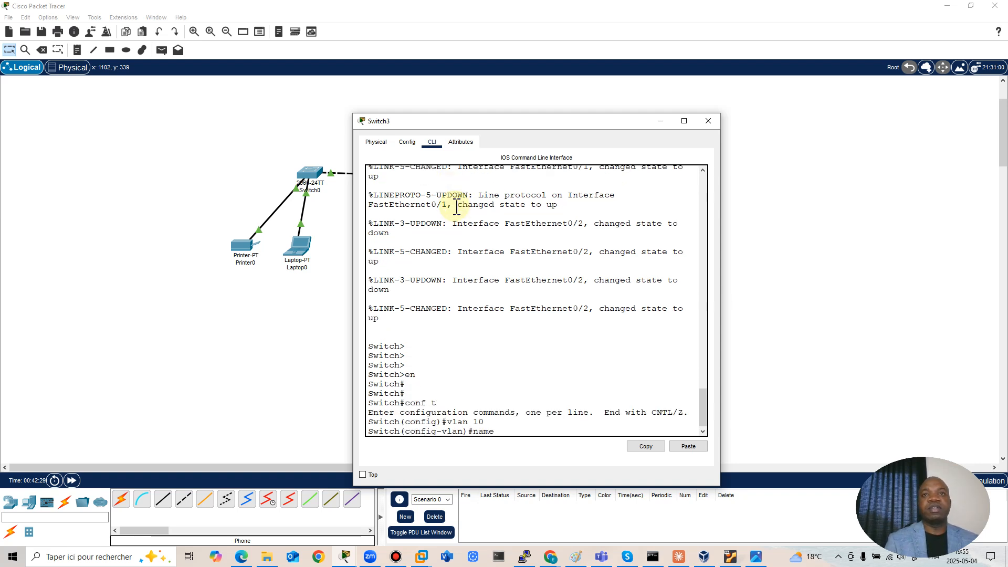
{"action": "type", "text": "PC"}
{"action": "key", "text": "Return"}
Step: Create VLAN 20 on Switch3, name it IMPRIMANTE and exit to global configuration mode
{"action": "type", "text": "VLAN 20"}
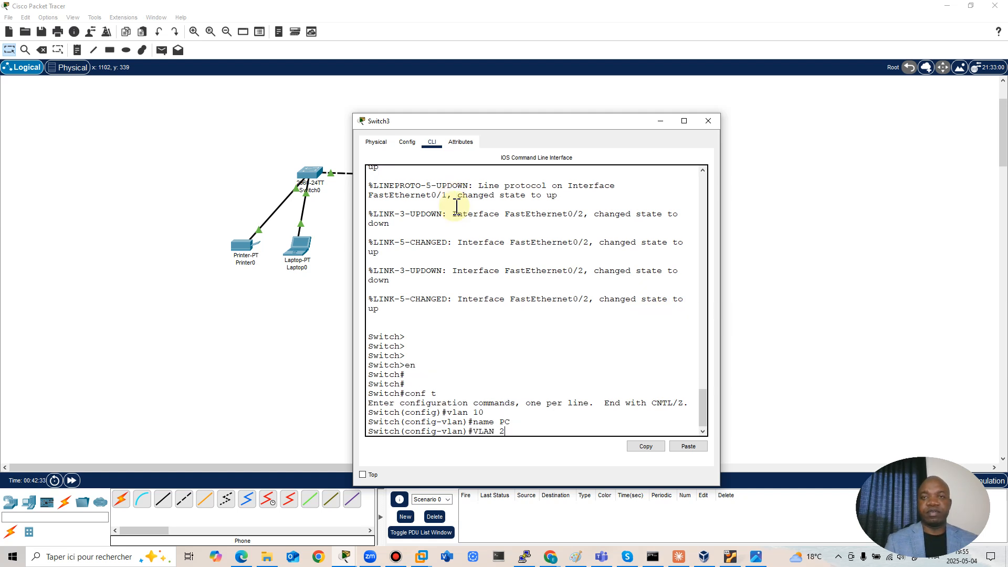
{"action": "key", "text": "Return"}
{"action": "type", "text": "nam"}
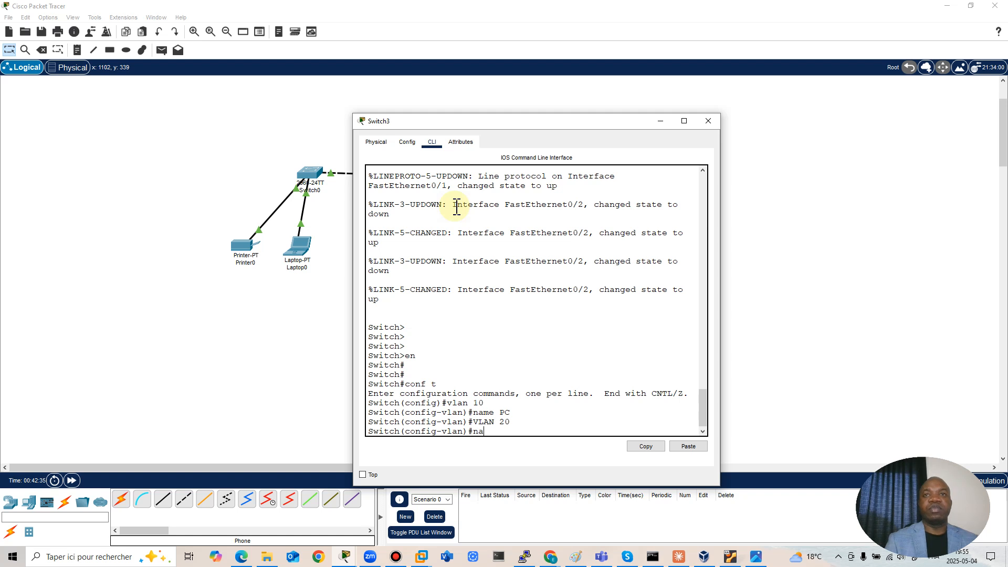
{"action": "key", "text": "Tab"}
{"action": "type", "text": "IMPRIMANTE"}
{"action": "key", "text": "Return"}
{"action": "key", "text": "Return"}
{"action": "key", "text": "Return"}
{"action": "type", "text": "EXIT"}
{"action": "key", "text": "Return"}
{"action": "key", "text": "Return"}
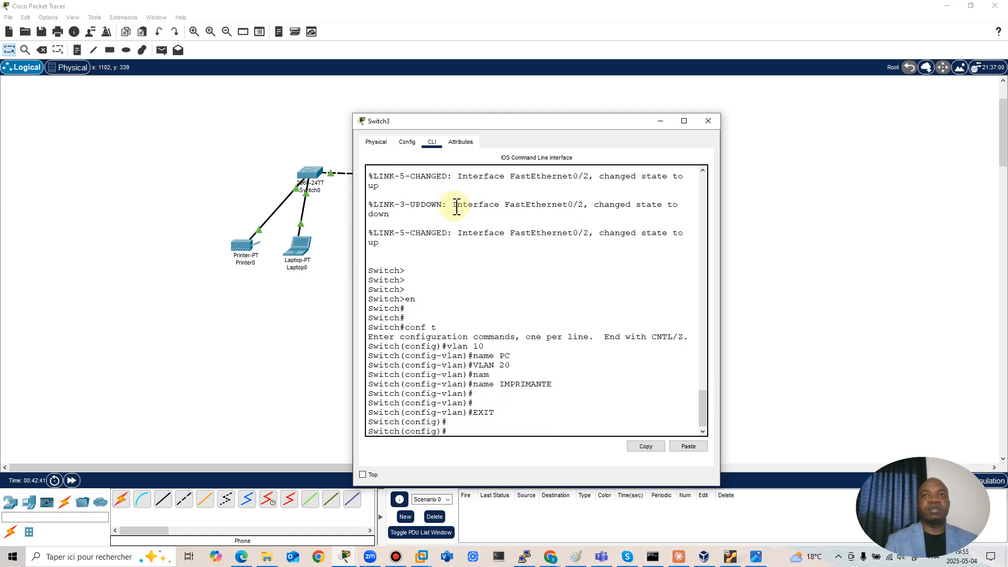
Step: Create VLAN 30 on Switch3 and name it SERVER
{"action": "type", "text": "vlan 30"}
{"action": "key", "text": "Return"}
{"action": "type", "text": "na"}
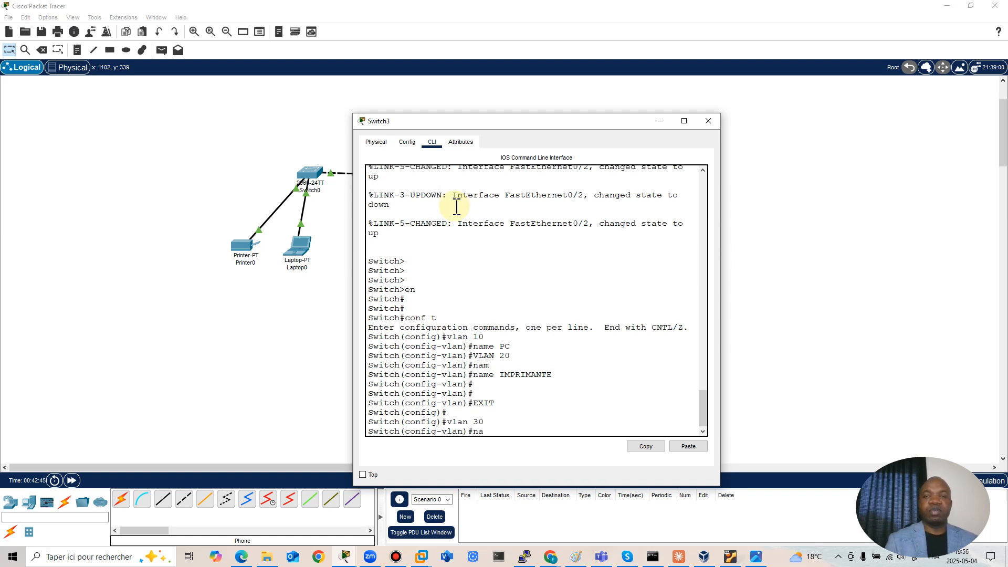
{"action": "type", "text": "m"}
{"action": "key", "text": "Tab"}
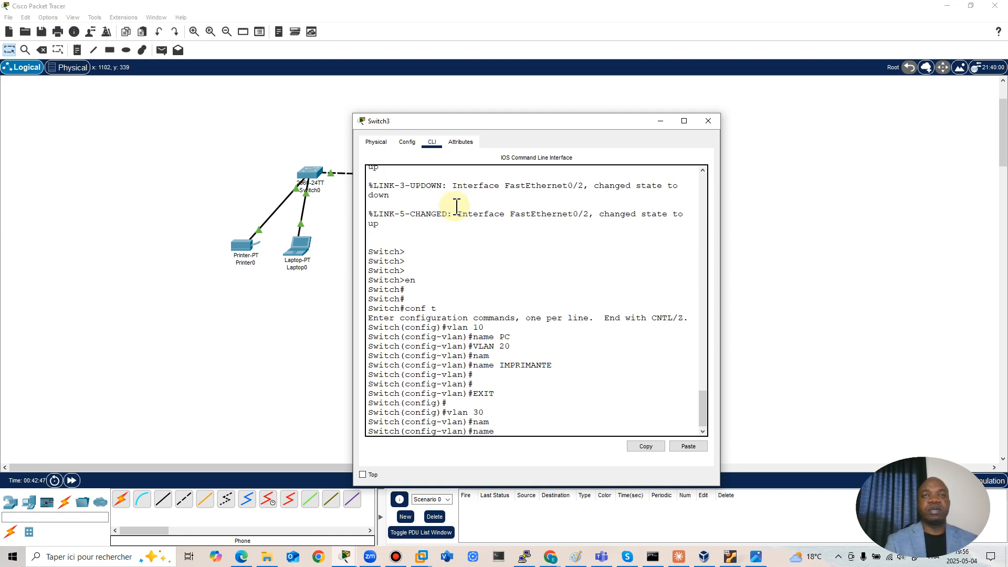
{"action": "type", "text": "SERVER"}
{"action": "key", "text": "Return"}
{"action": "key", "text": "Return"}
{"action": "key", "text": "Return"}
{"action": "key", "text": "Return"}
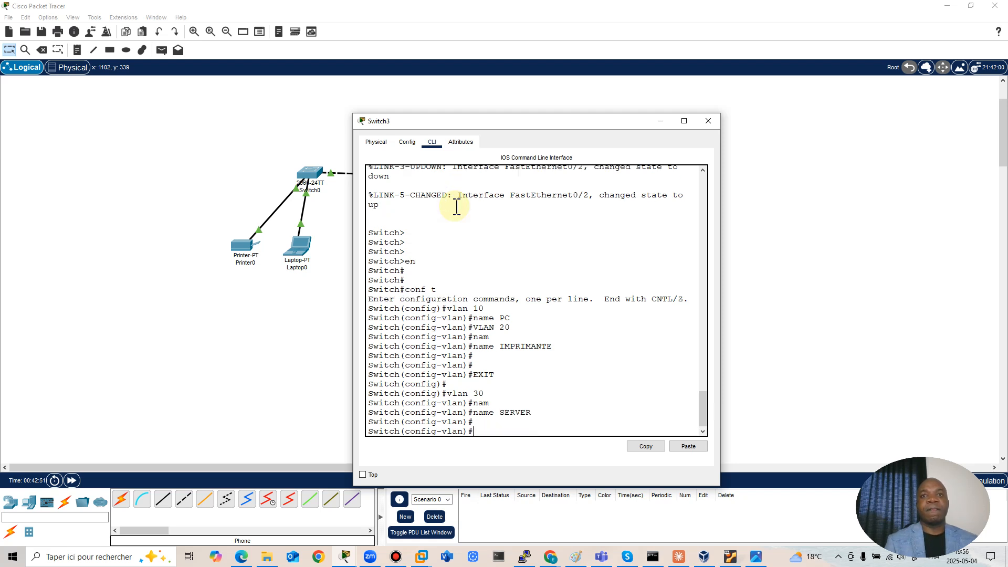
Step: Exit VLAN 30's configuration on Switch3, returning to global configuration mode
{"action": "type", "text": "exit"}
{"action": "key", "text": "Return"}
{"action": "key", "text": "Return"}
{"action": "key", "text": "Return"}
Step: Create VLAN 40 on Switch3 and name it TELEPHONE
{"action": "type", "text": "vl"}
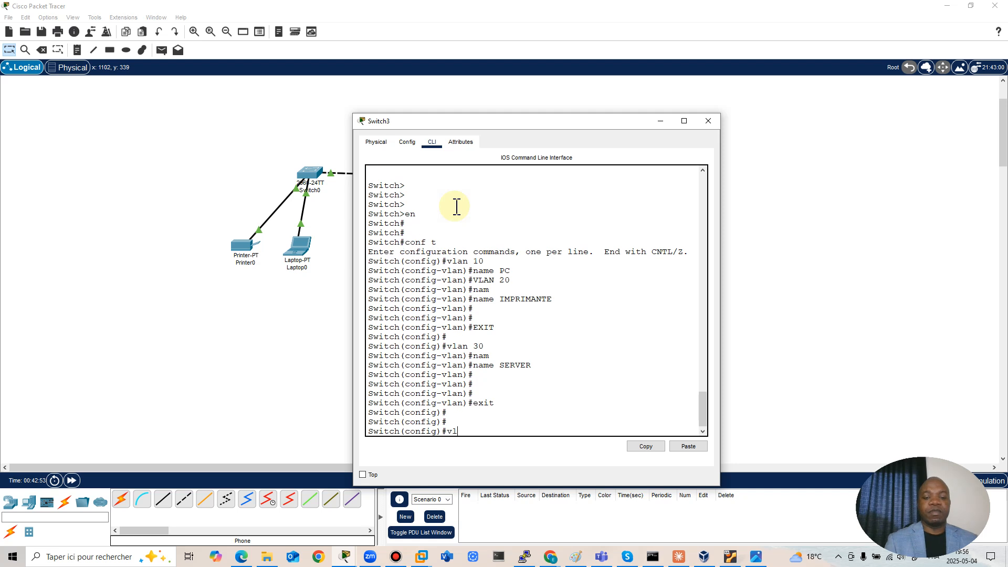
{"action": "type", "text": "an 40"}
{"action": "key", "text": "Return"}
{"action": "type", "text": "nam"}
{"action": "key", "text": "Tab"}
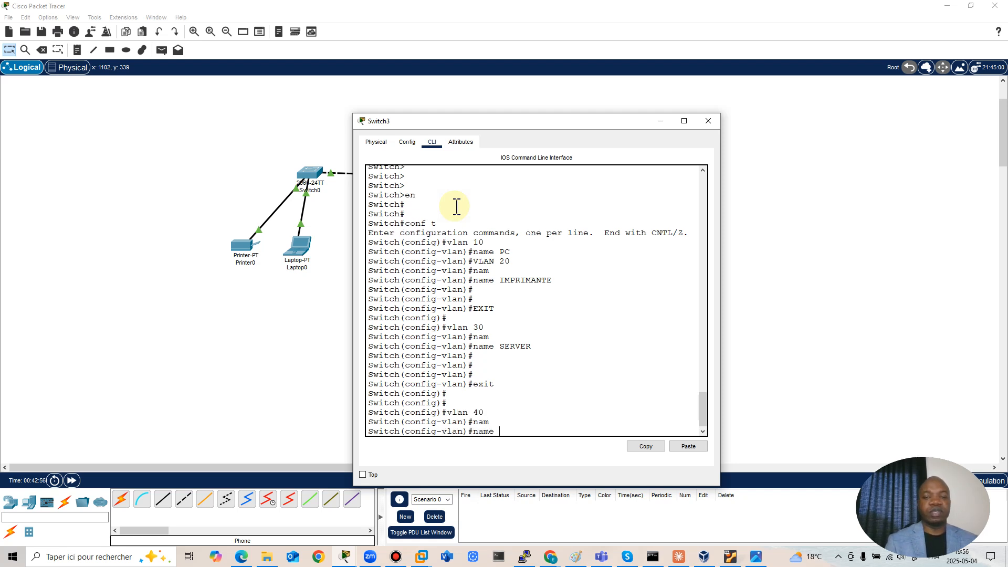
{"action": "type", "text": "ELE"}
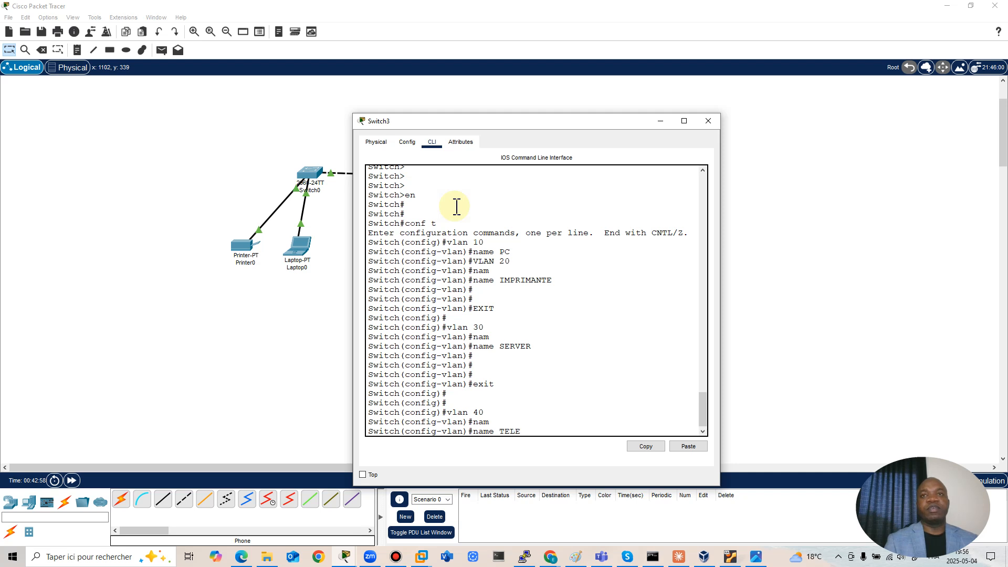
{"action": "type", "text": "PHONE"}
{"action": "key", "text": "Return"}
{"action": "key", "text": "Return"}
{"action": "key", "text": "Return"}
{"action": "key", "text": "Return"}
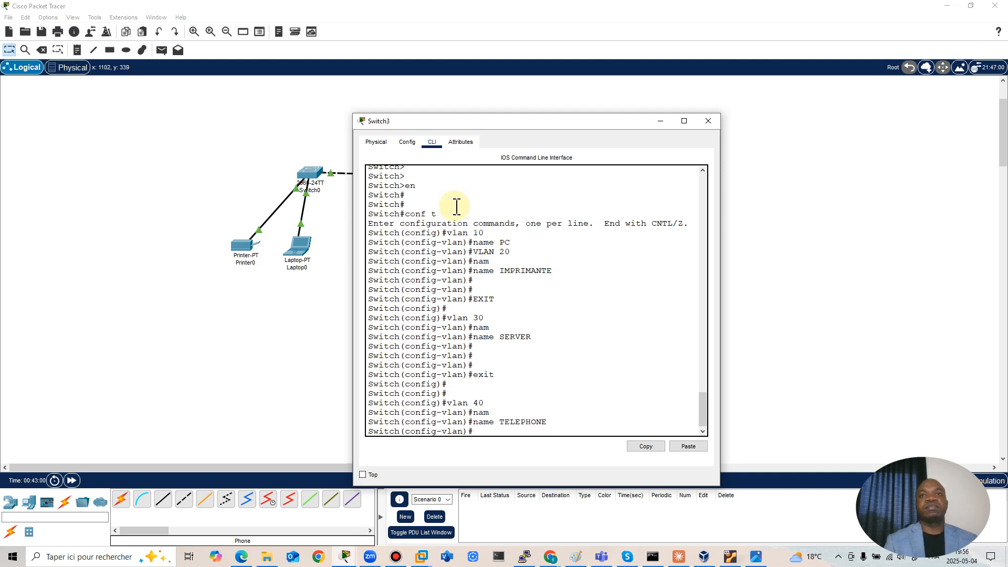
Step: End the VLAN configuration on Switch3, returning to privileged mode
{"action": "type", "text": "emnd"}
{"action": "key", "text": "Return"}
{"action": "type", "text": "end"}
{"action": "key", "text": "Return"}
{"action": "key", "text": "Return"}
{"action": "key", "text": "Return"}
{"action": "key", "text": "Return"}
{"action": "key", "text": "Return"}
{"action": "key", "text": "Return"}
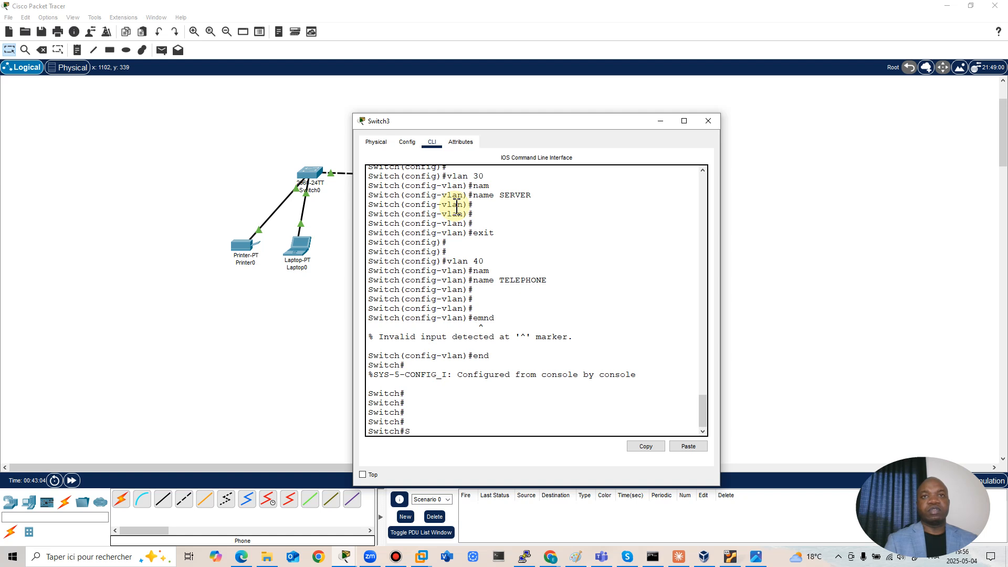
Step: Display Switch3's VLAN summary with show vlan brief
{"action": "type", "text": "S"}
{"action": "key", "text": "BackSpace"}
{"action": "type", "text": "sho"}
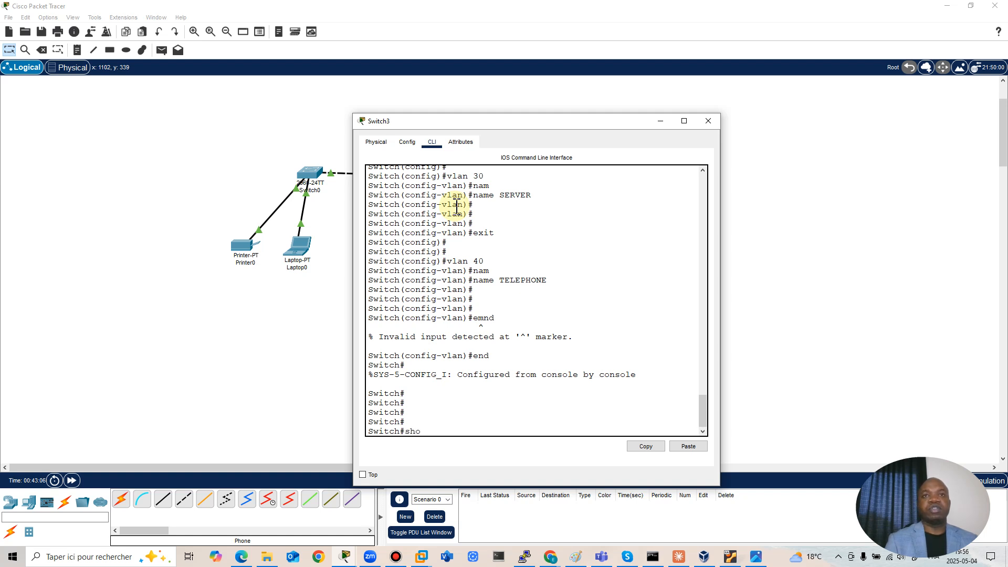
{"action": "type", "text": "w vlan brief"}
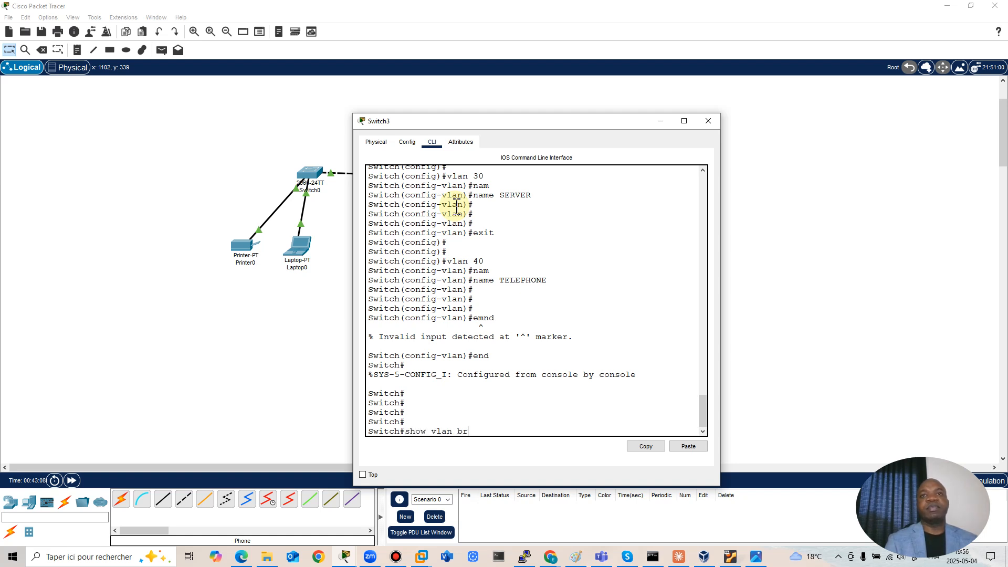
{"action": "key", "text": "Return"}
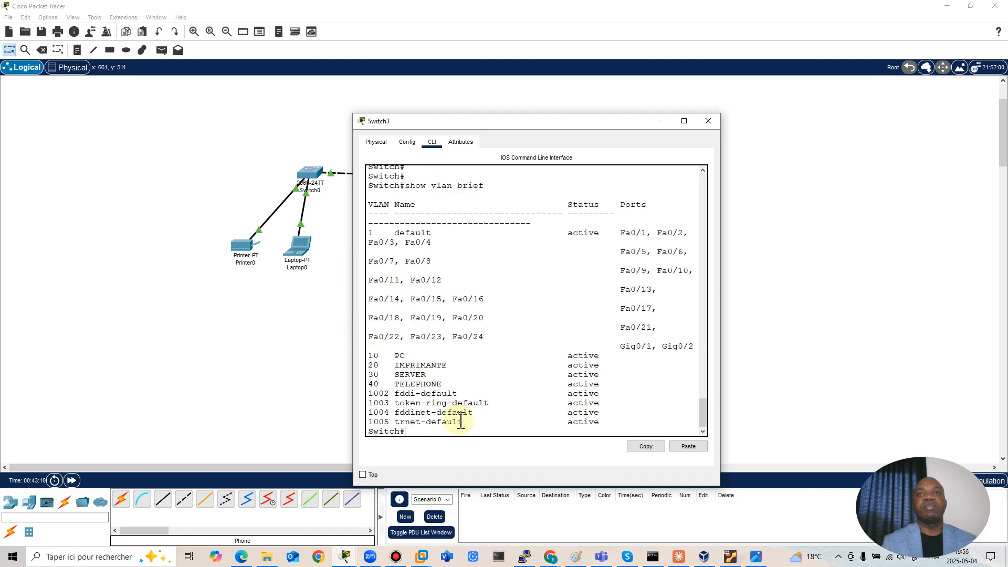
Step: Check in the topology which Switch3 ports connect to PC3 and IP Phone0, and return to Switch3's command line
{"action": "left_click", "coordinate": [659, 122]}
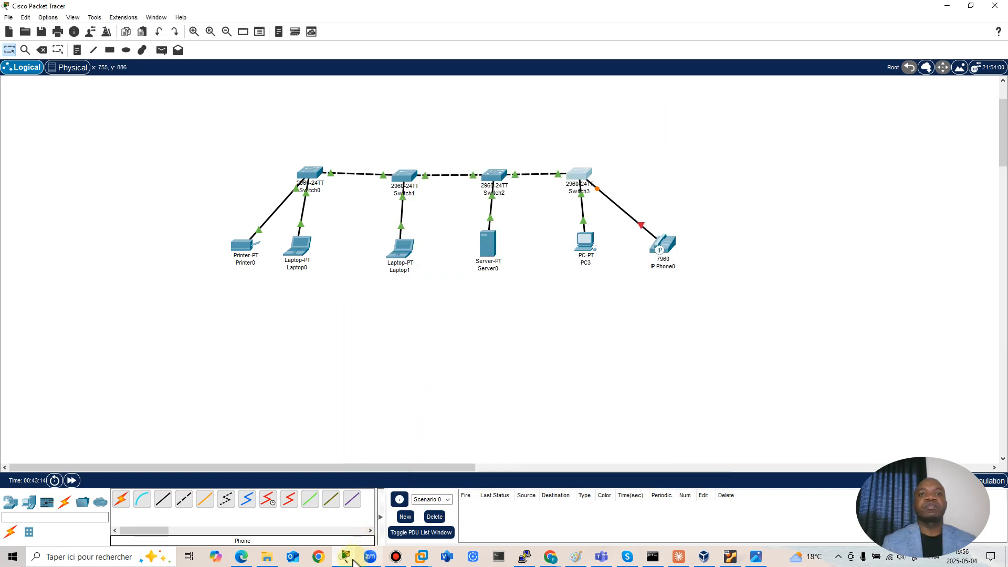
{"action": "mouse_move", "coordinate": [345, 558]}
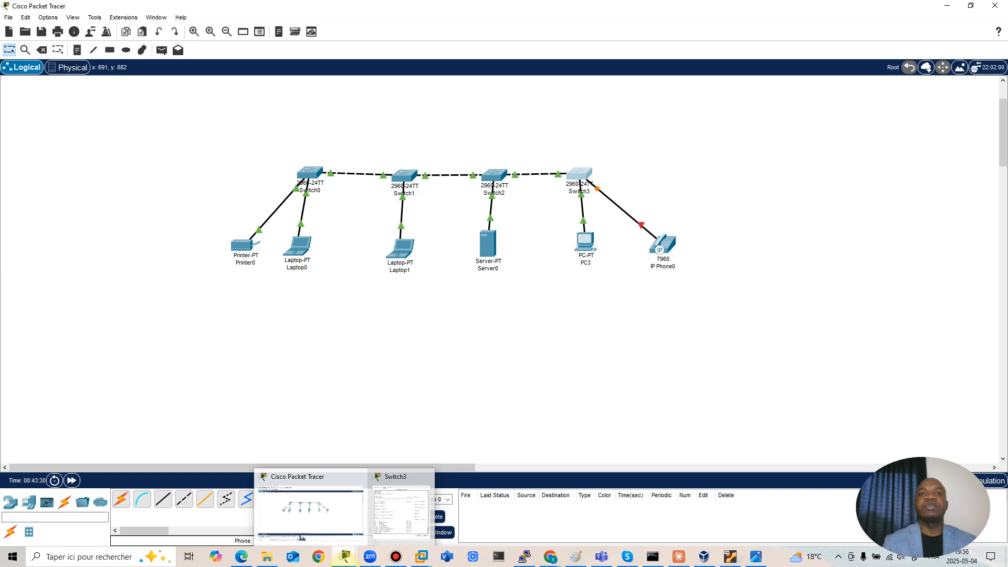
{"action": "left_click", "coordinate": [395, 521]}
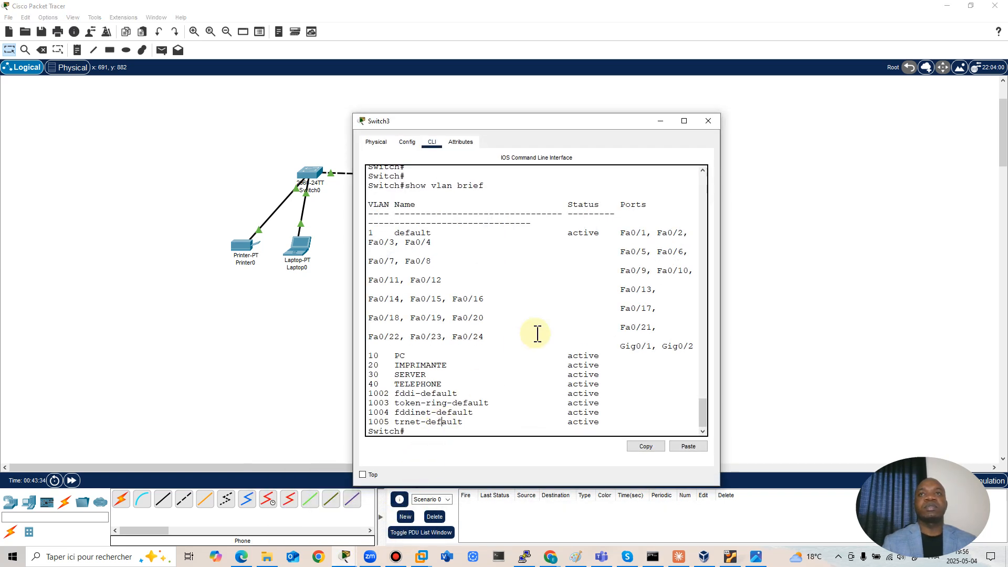
{"action": "left_click", "coordinate": [663, 124]}
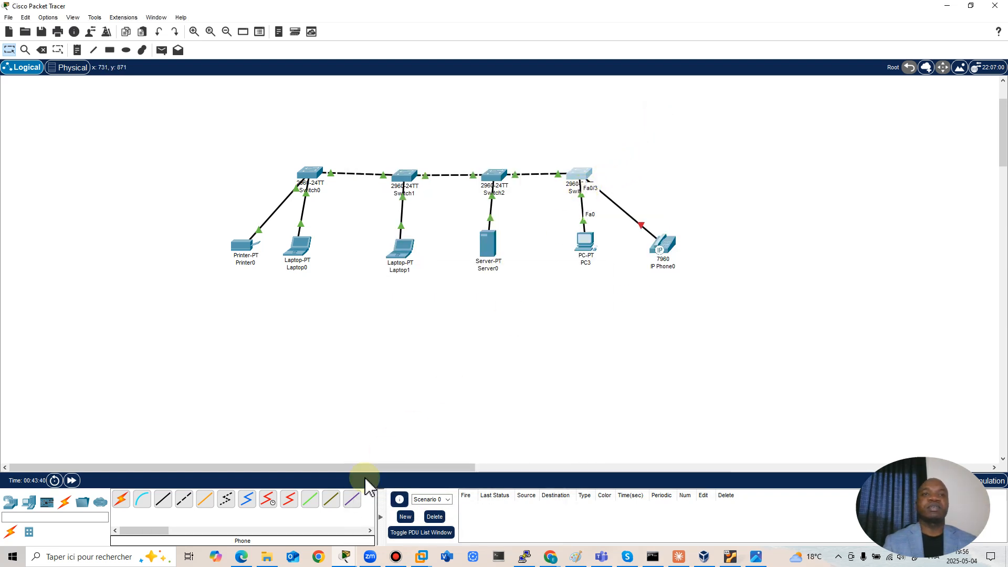
{"action": "mouse_move", "coordinate": [348, 560]}
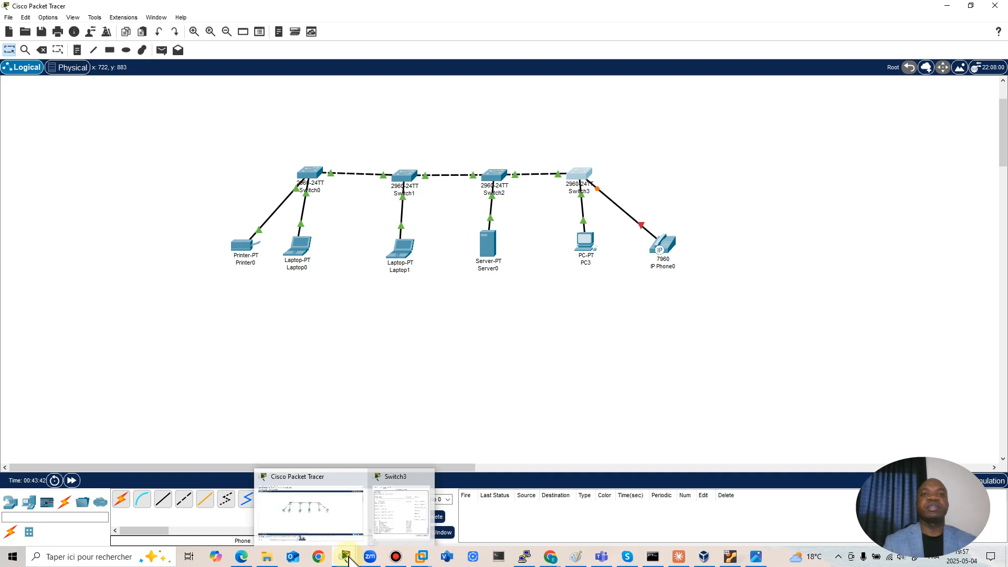
{"action": "left_click", "coordinate": [399, 504]}
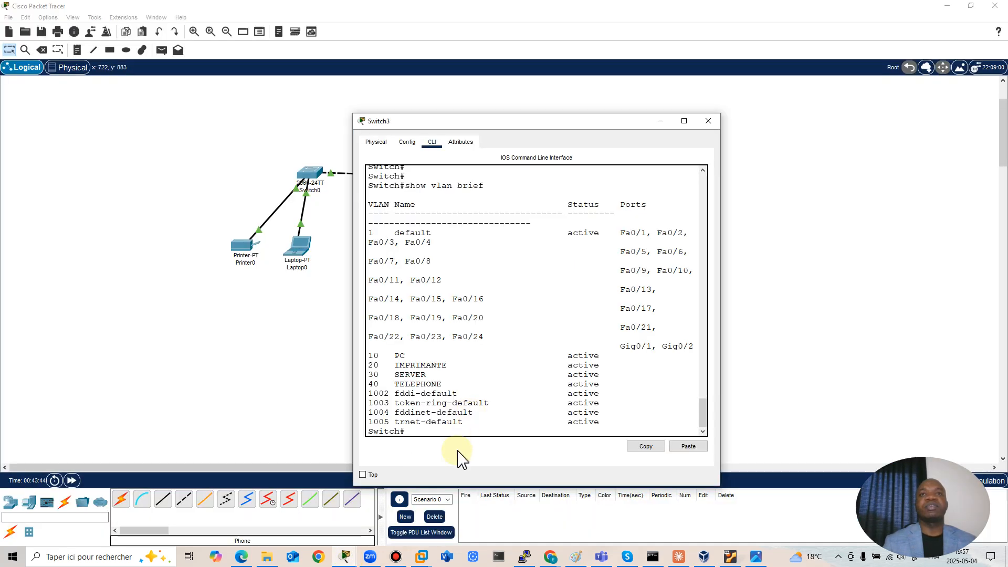
Step: Enter global configuration mode on Switch3 and select interface FastEthernet0/3
{"action": "key", "text": "Return"}
{"action": "key", "text": "Return"}
{"action": "type", "text": "conf t"}
{"action": "key", "text": "Return"}
{"action": "key", "text": "Return"}
{"action": "key", "text": "Return"}
{"action": "key", "text": "Return"}
{"action": "type", "text": "int fas0/3"}
{"action": "key", "text": "Return"}
{"action": "key", "text": "Return"}
{"action": "key", "text": "Return"}
{"action": "type", "text": "nfig-if"}
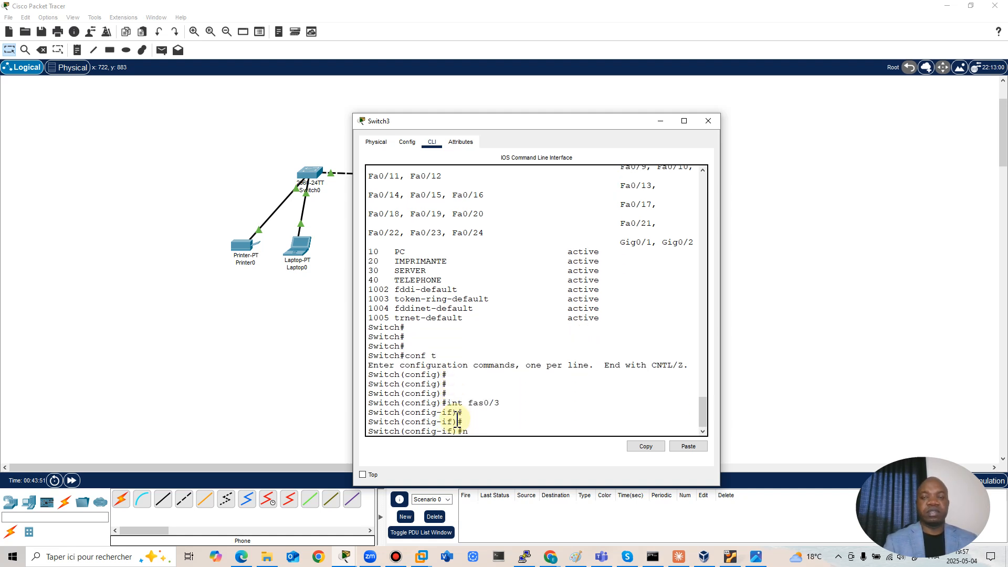
{"action": "type", "text": "am"}
{"action": "key", "text": "Tab"}
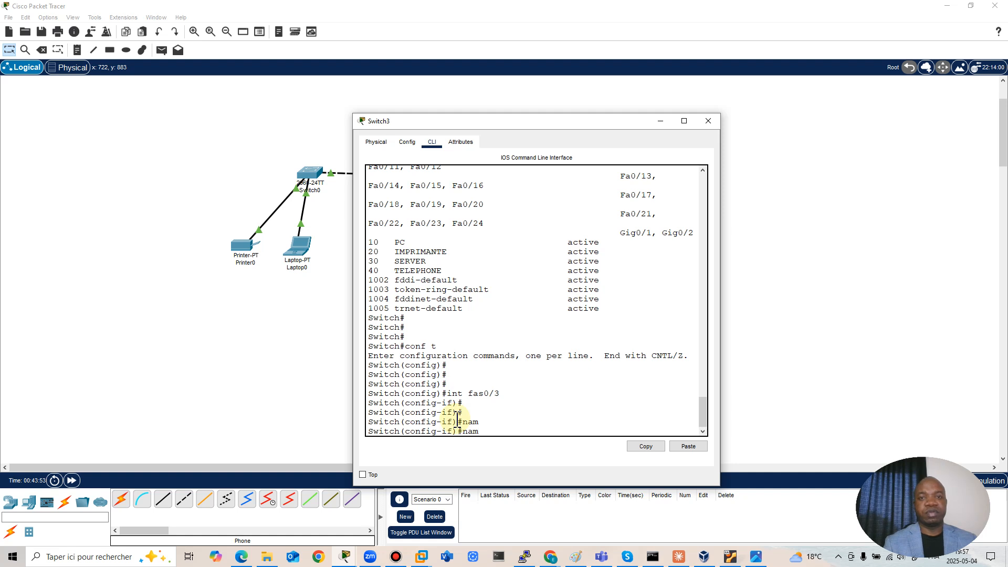
{"action": "key", "text": "Tab"}
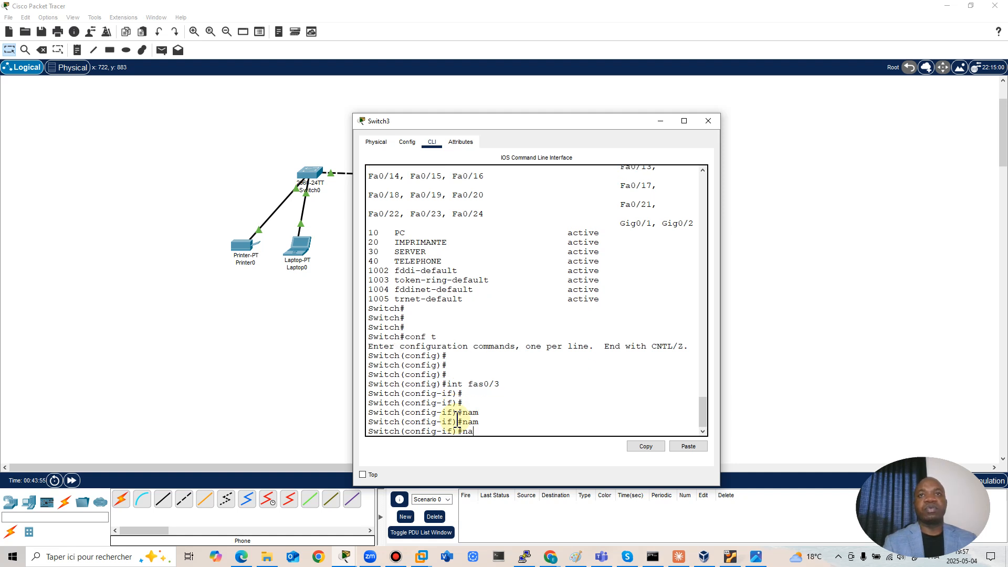
Step: Assign FastEthernet0/3 to access VLAN 10 and set its switchport mode to access
{"action": "type", "text": "swi"}
{"action": "key", "text": "Tab"}
{"action": "type", "text": "acc"}
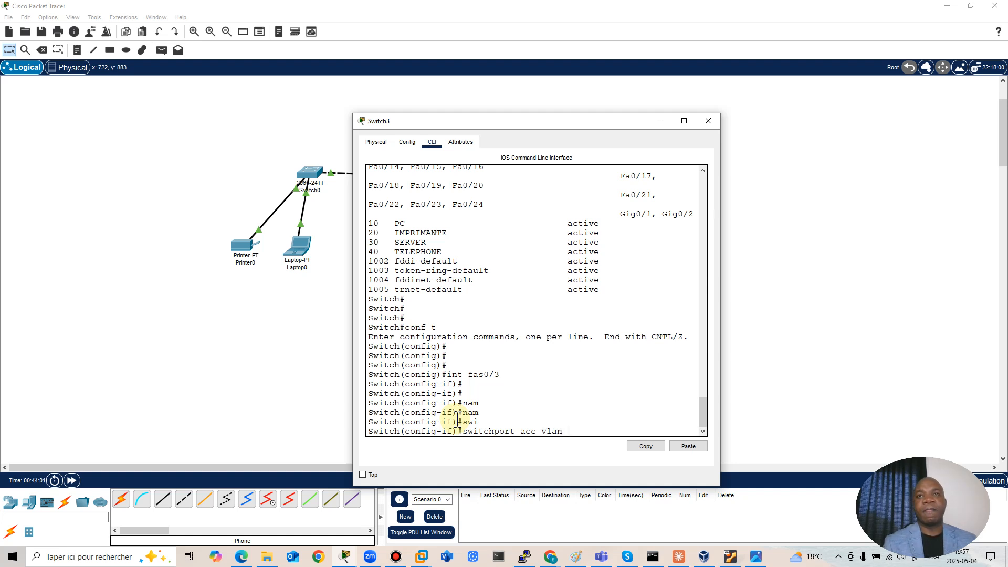
{"action": "type", "text": " vlan "}
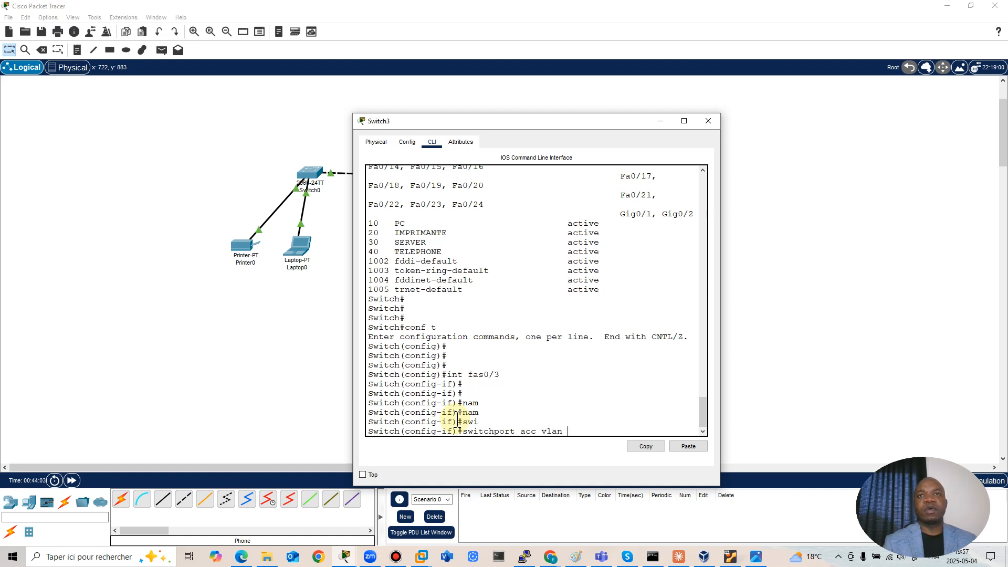
{"action": "type", "text": "10"}
{"action": "key", "text": "Return"}
{"action": "type", "text": "swi"}
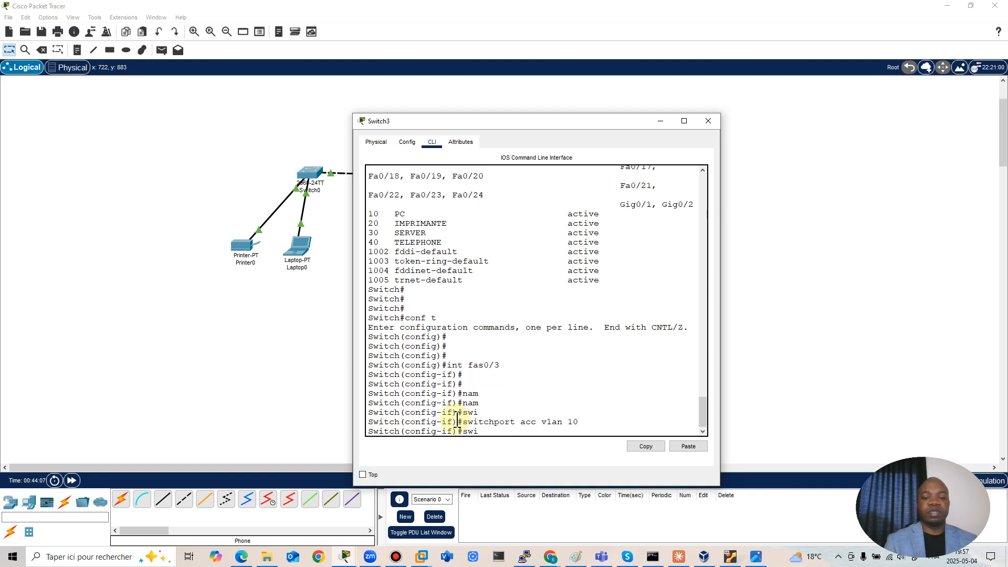
{"action": "type", "text": " mo acc"}
{"action": "key", "text": "Return"}
{"action": "key", "text": "Return"}
{"action": "key", "text": "Return"}
Step: Exit FastEthernet0/3's configuration, returning to global configuration mode
{"action": "type", "text": "exit"}
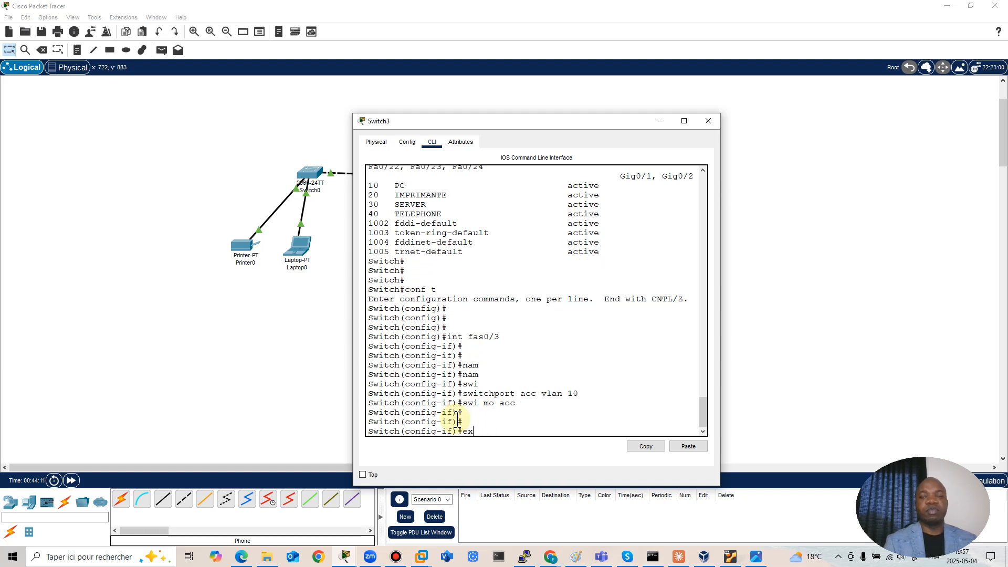
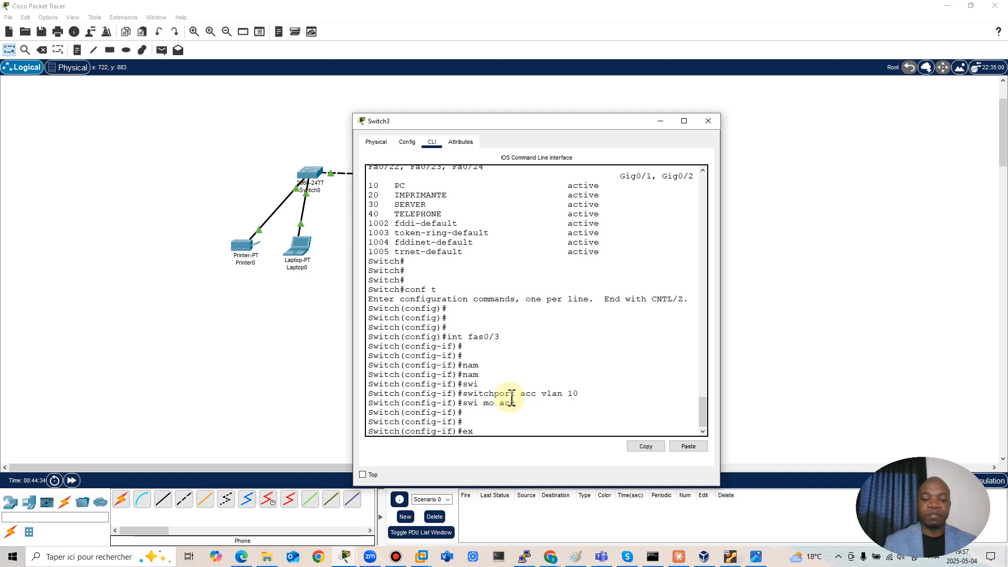
{"action": "type", "text": "it"}
{"action": "key", "text": "Return"}
{"action": "key", "text": "Return"}
{"action": "key", "text": "Return"}
{"action": "key", "text": "Return"}
{"action": "key", "text": "Return"}
{"action": "key", "text": "Return"}
{"action": "key", "text": "Return"}
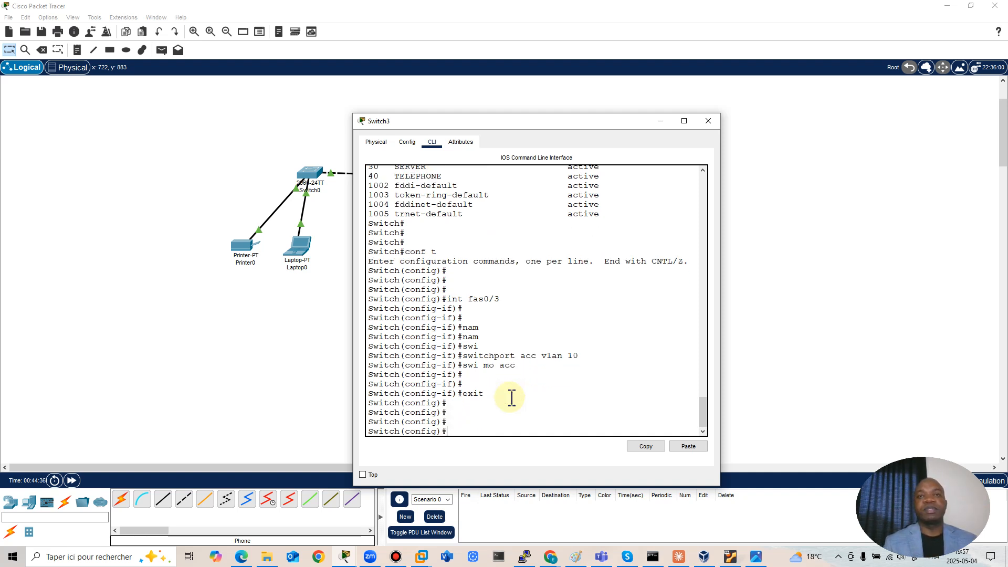
{"action": "key", "text": "Return"}
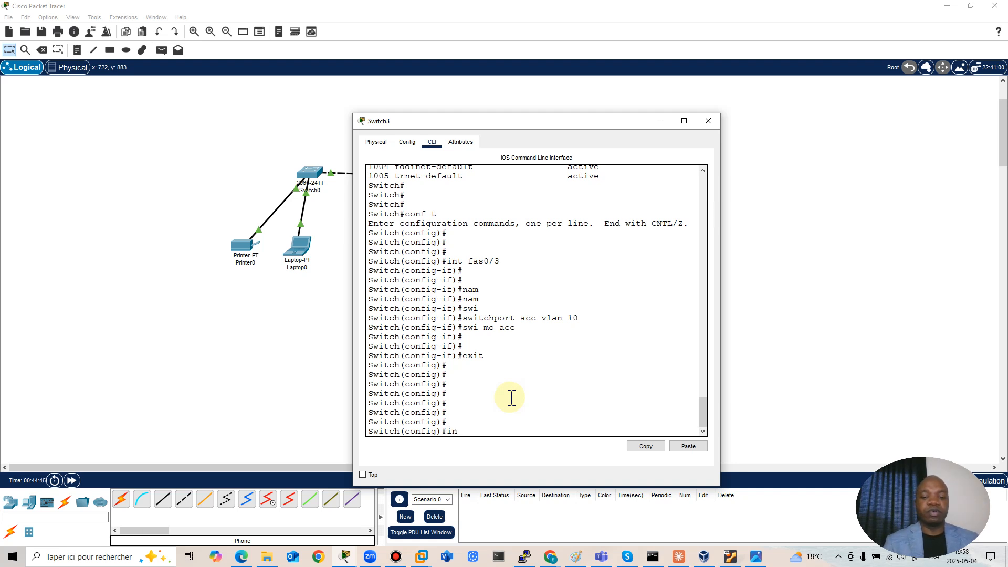
Step: Select interface FastEthernet0/2 on Switch3 and assign it to access VLAN 40
{"action": "type", "text": "0/2"}
{"action": "key", "text": "Return"}
{"action": "key", "text": "Return"}
{"action": "key", "text": "Return"}
{"action": "type", "text": "swi"}
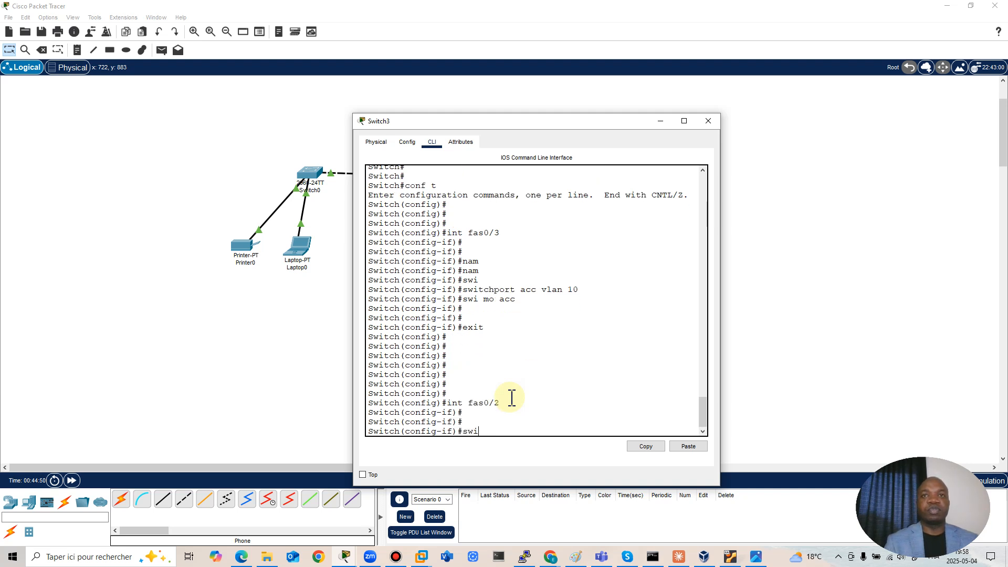
{"action": "type", "text": "A"}
{"action": "key", "text": "Tab"}
{"action": "key", "text": "BackSpace"}
{"action": "key", "text": "Tab"}
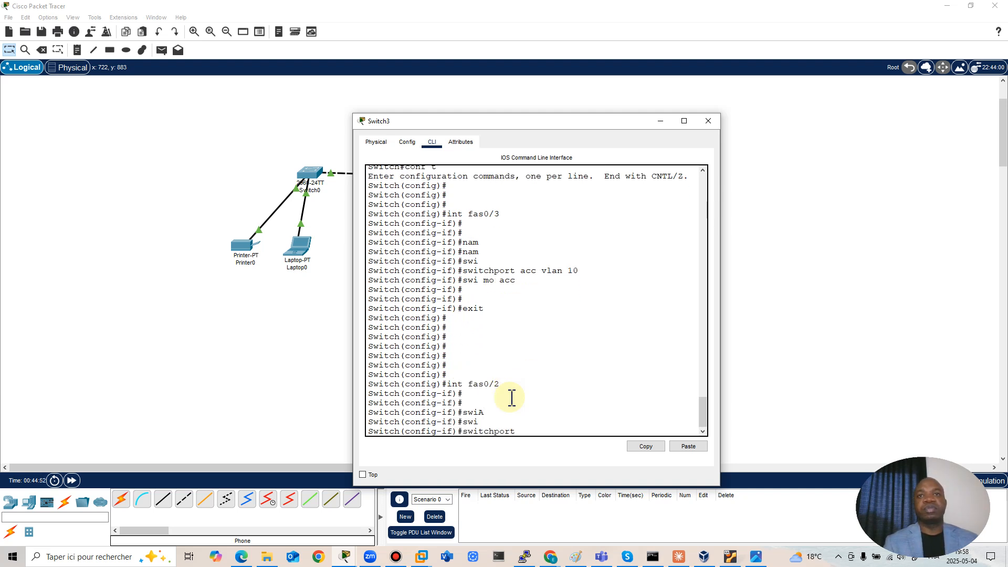
{"action": "type", "text": "ACC VLAN "}
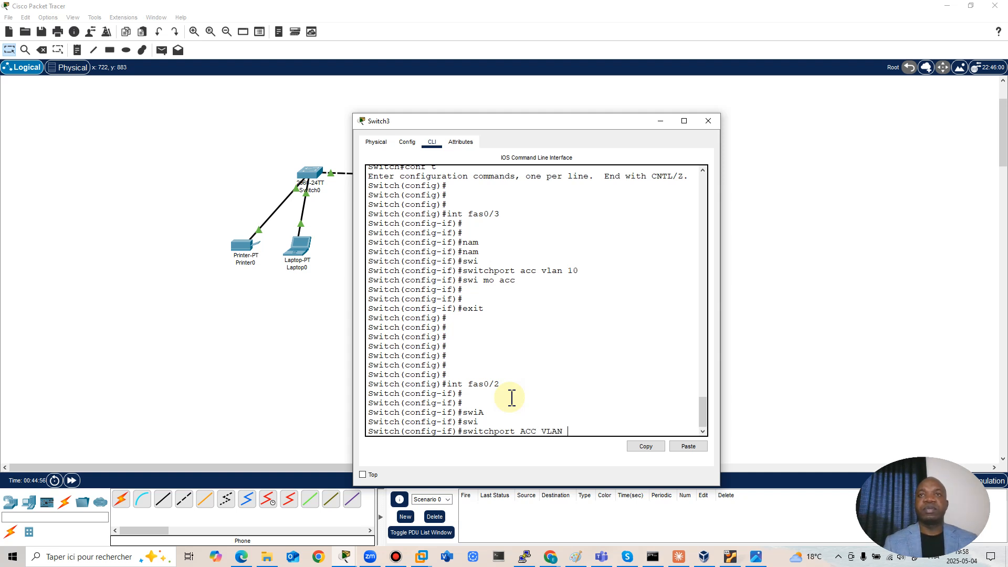
{"action": "type", "text": "40"}
{"action": "key", "text": "Return"}
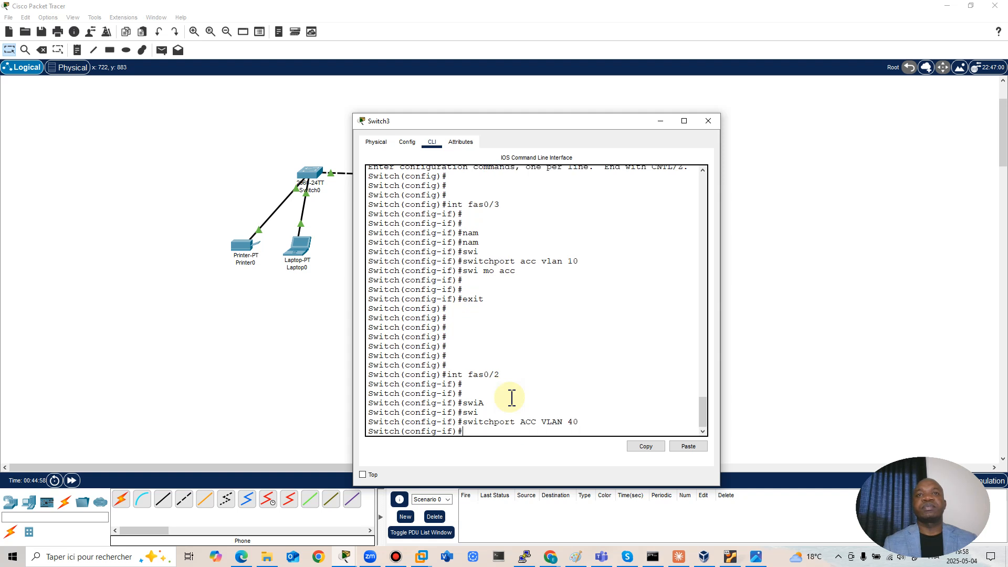
Step: Set FastEthernet0/2's switchport mode to access and end the configuration
{"action": "type", "text": "swi"}
{"action": "key", "text": "Tab"}
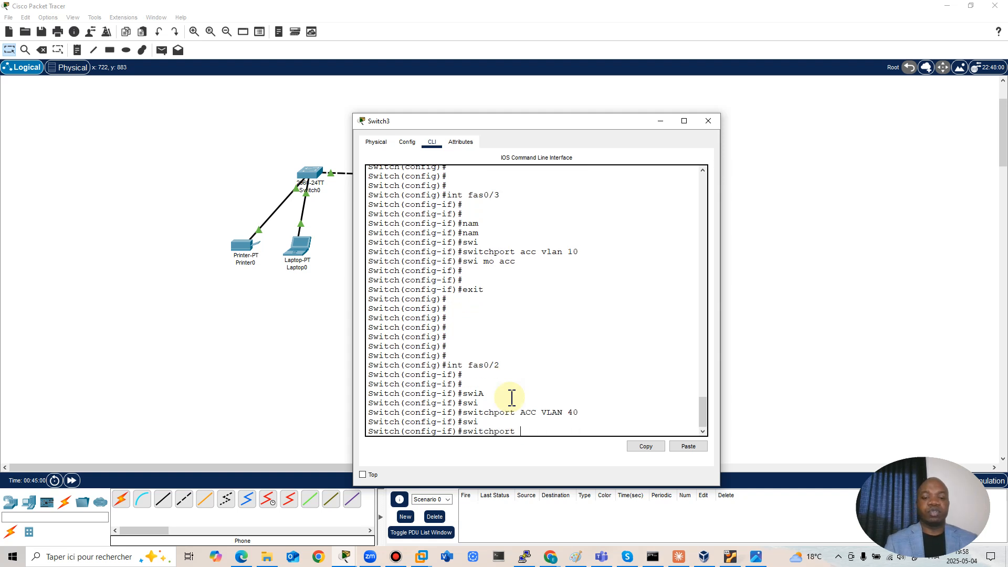
{"action": "type", "text": "mo acc"}
{"action": "key", "text": "Return"}
{"action": "key", "text": "Return"}
{"action": "key", "text": "Return"}
{"action": "type", "text": "end"}
{"action": "key", "text": "Return"}
{"action": "key", "text": "Return"}
{"action": "key", "text": "Return"}
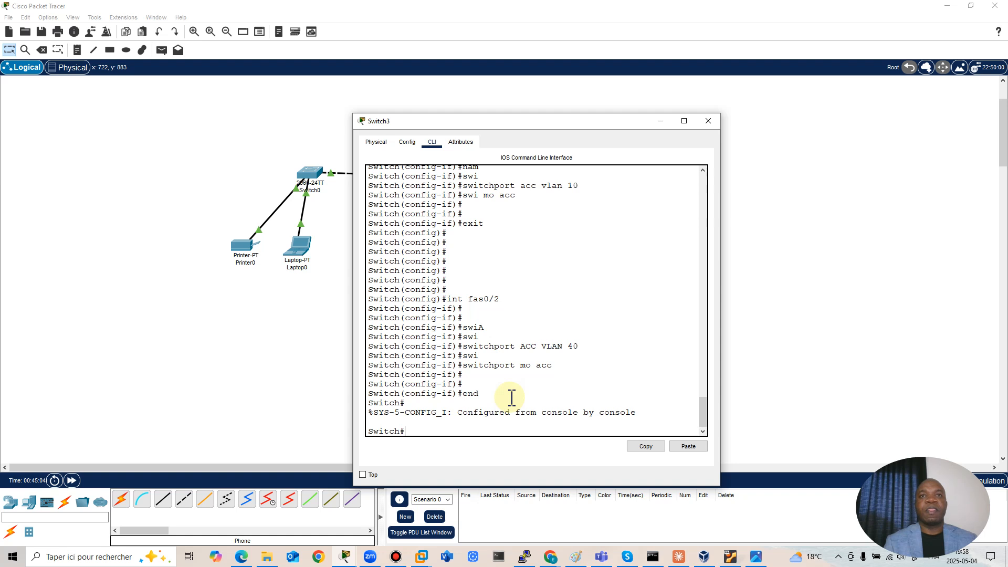
Step: Re-enter global configuration mode on Switch3 and select interface FastEthernet0/2
{"action": "type", "text": "conf t"}
{"action": "key", "text": "Return"}
{"action": "key", "text": "Return"}
{"action": "key", "text": "Return"}
{"action": "key", "text": "Return"}
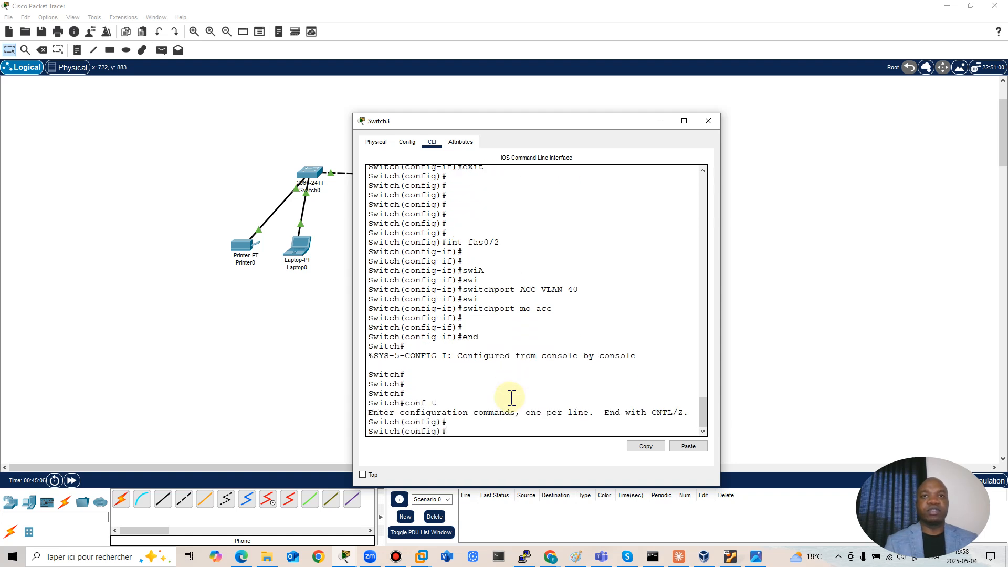
{"action": "type", "text": "int fas0"}
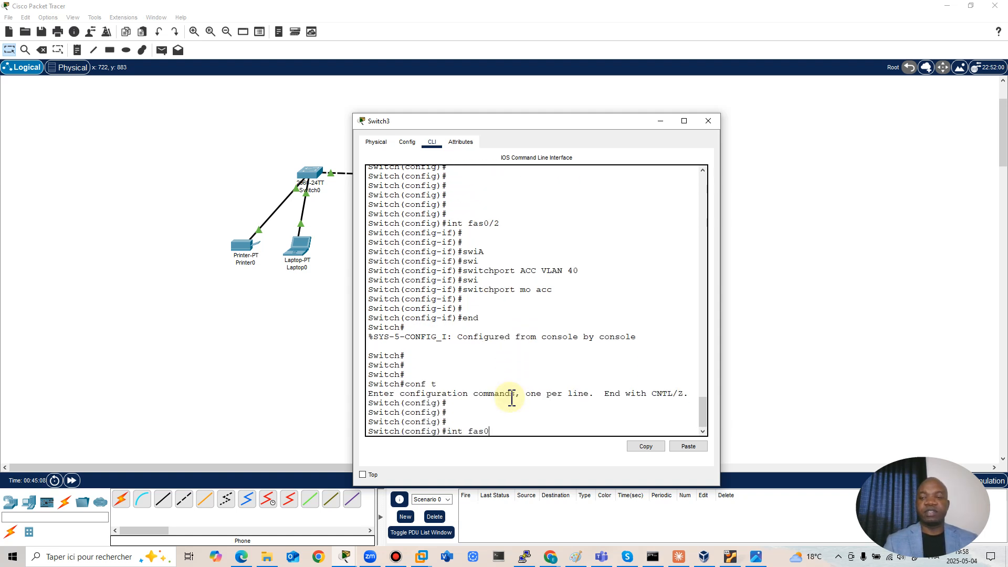
{"action": "type", "text": "/2"}
{"action": "key", "text": "Return"}
{"action": "key", "text": "Return"}
{"action": "key", "text": "Return"}
{"action": "key", "text": "Return"}
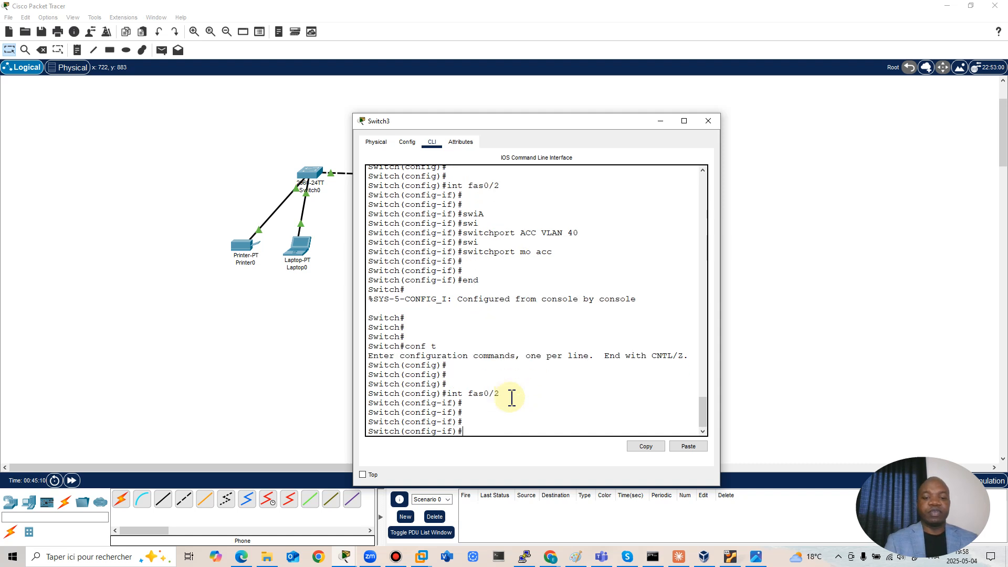
Step: Enable FastEthernet0/2 with no shutdown and return to privileged mode
{"action": "type", "text": "no shu"}
{"action": "key", "text": "Tab"}
{"action": "key", "text": "Return"}
{"action": "key", "text": "Return"}
{"action": "key", "text": "Return"}
{"action": "key", "text": "Return"}
{"action": "type", "text": "end"}
{"action": "key", "text": "Return"}
{"action": "key", "text": "Return"}
{"action": "key", "text": "Return"}
{"action": "key", "text": "Return"}
Step: Save Switch3's configuration with wr me and close its window
{"action": "type", "text": "wr"}
{"action": "key", "text": "Return"}
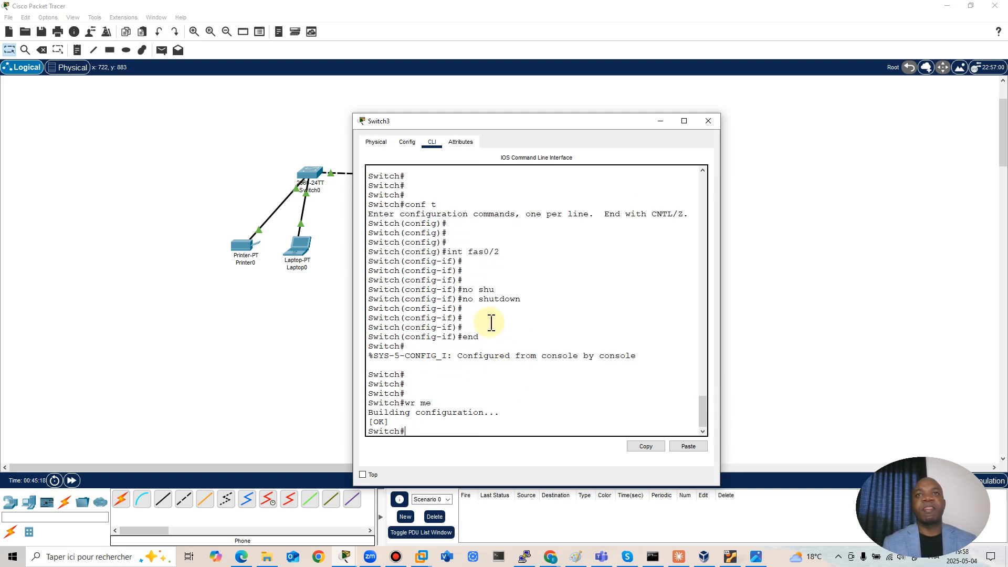
{"action": "left_click", "coordinate": [708, 121]}
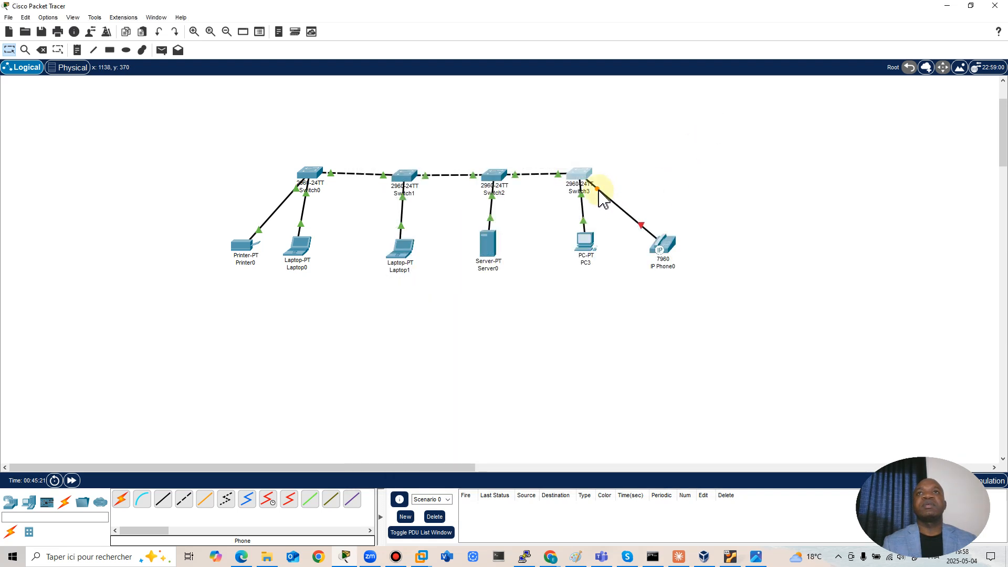
Step: Reopen Switch3's command line and run show ip int brief to list the interface states
{"action": "left_click", "coordinate": [580, 176]}
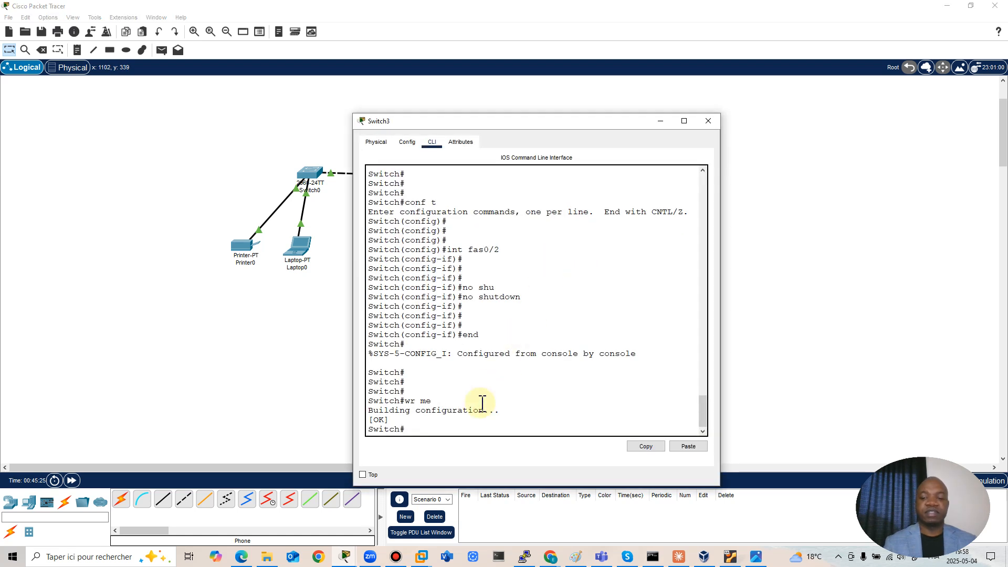
{"action": "key", "text": "Return"}
{"action": "key", "text": "Return"}
{"action": "key", "text": "Return"}
{"action": "key", "text": "Return"}
{"action": "key", "text": "Return"}
{"action": "type", "text": "show"}
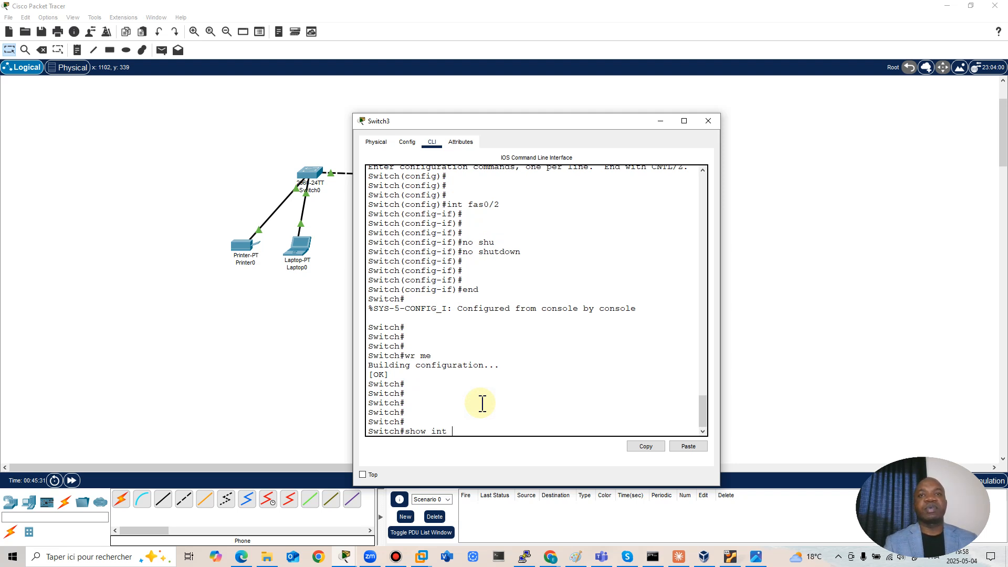
{"action": "type", "text": "ipin"}
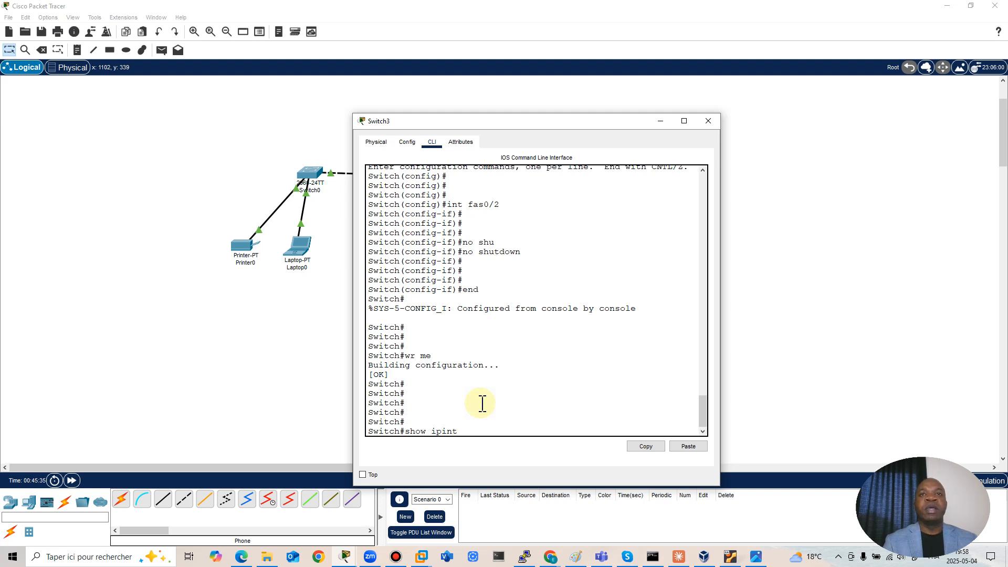
{"action": "key", "text": "BackSpace"}
{"action": "key", "text": "BackSpace"}
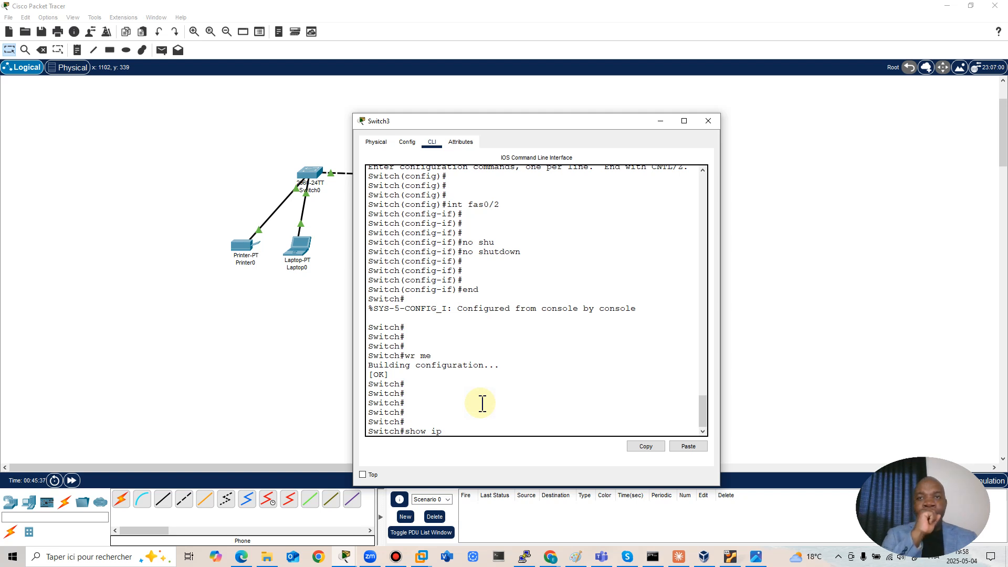
{"action": "type", "text": "int brief"}
{"action": "key", "text": "Return"}
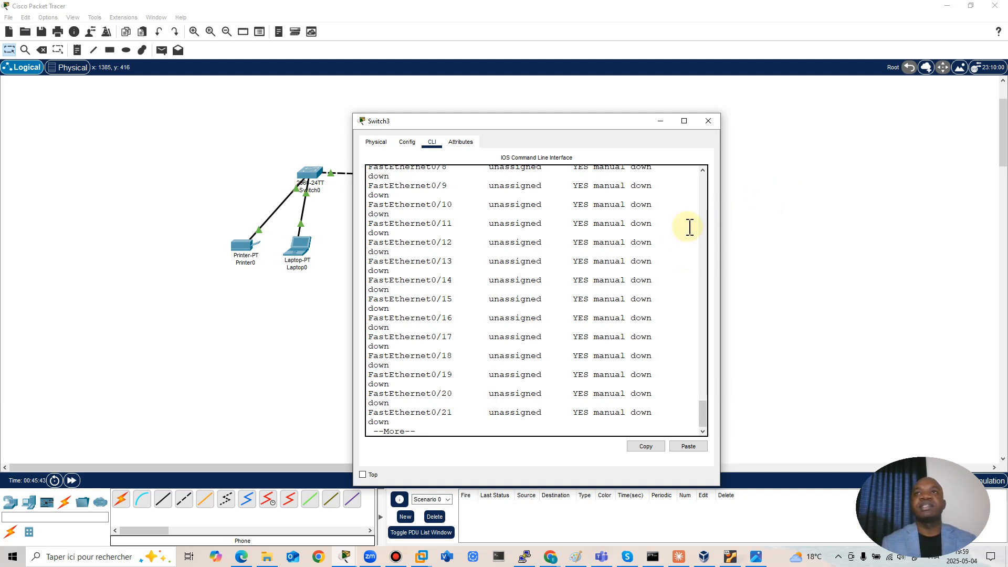
Step: Examine the status of Switch3's first FastEthernet interfaces in the listing and compare it with the link indicators in the topology
{"action": "left_click", "coordinate": [703, 170]}
{"action": "left_click", "coordinate": [703, 171]}
{"action": "left_click", "coordinate": [703, 170]}
{"action": "left_click", "coordinate": [703, 170]}
{"action": "left_click", "coordinate": [703, 170]}
{"action": "left_click", "coordinate": [703, 170]}
{"action": "left_click", "coordinate": [703, 171]}
{"action": "left_click", "coordinate": [702, 171]}
{"action": "left_click", "coordinate": [703, 171]}
{"action": "left_click", "coordinate": [703, 170]}
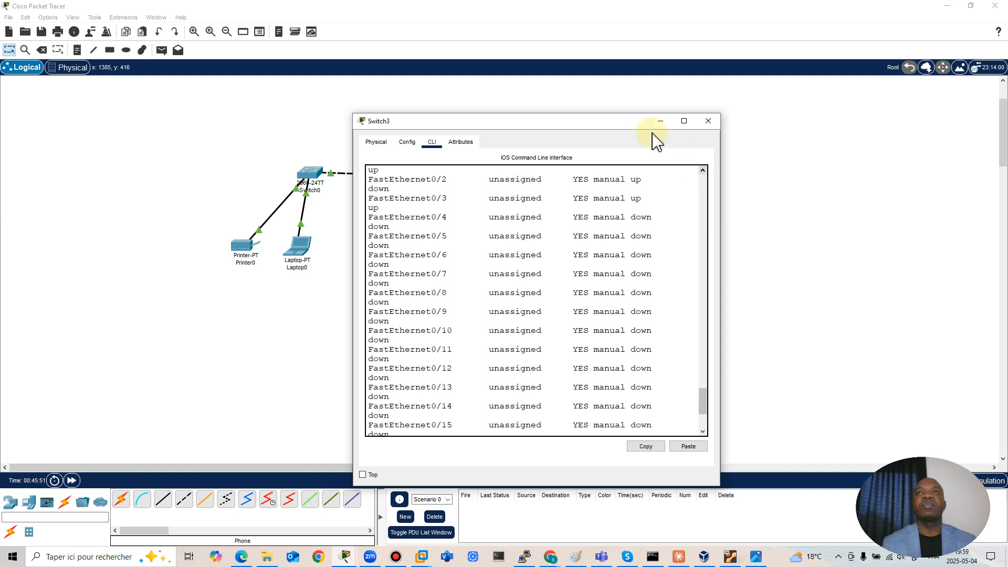
{"action": "left_click_drag", "start_coordinate": [637, 126], "coordinate": [702, 326]}
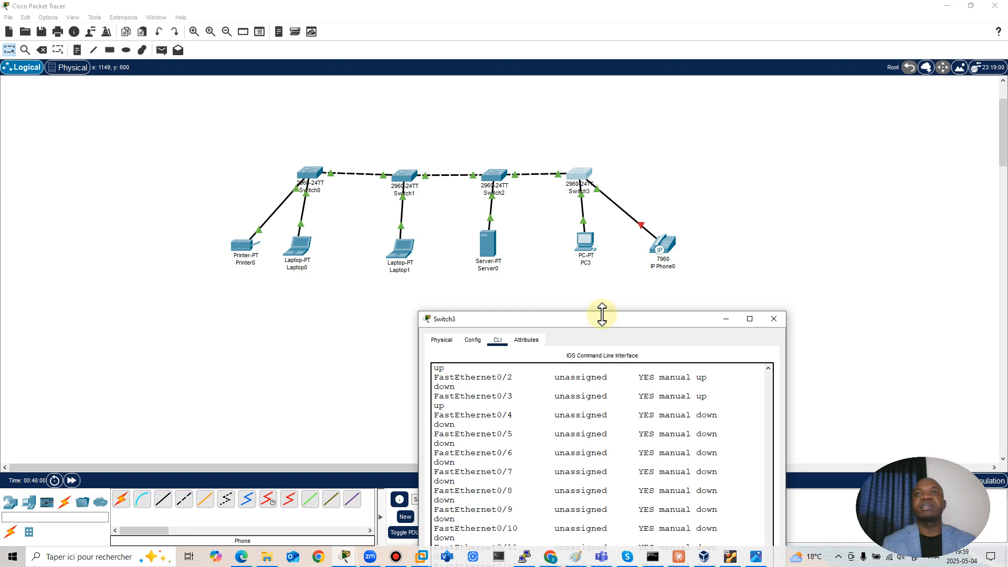
{"action": "left_click_drag", "start_coordinate": [602, 313], "coordinate": [501, 152]}
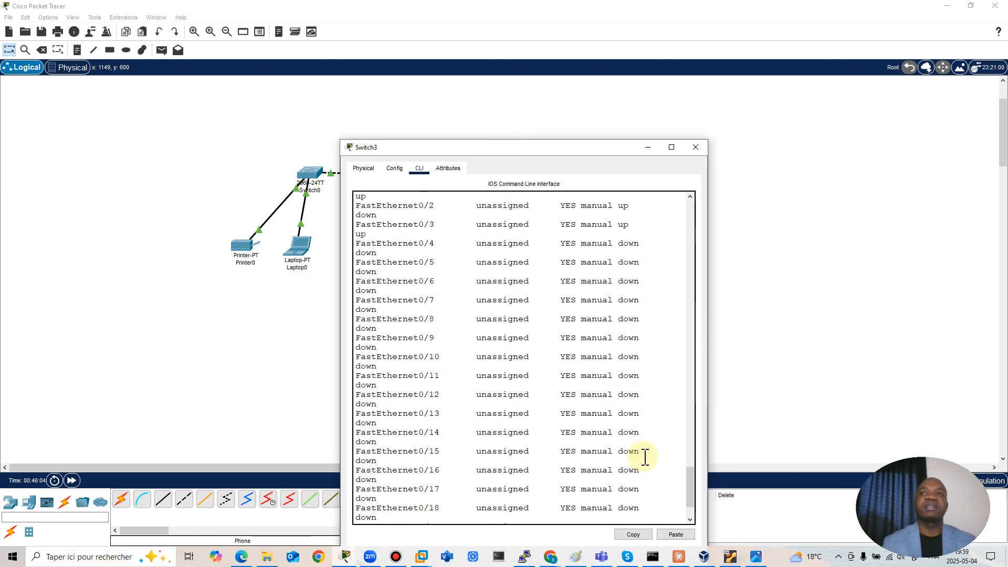
Step: Quit the paged interface listing on Switch3, return to the privileged prompt and close its window
{"action": "left_click", "coordinate": [691, 519]}
{"action": "left_click", "coordinate": [691, 519]}
{"action": "left_click", "coordinate": [691, 520]}
{"action": "left_click", "coordinate": [691, 519]}
{"action": "left_click", "coordinate": [691, 519]}
{"action": "left_click", "coordinate": [691, 519]}
{"action": "left_click", "coordinate": [691, 519]}
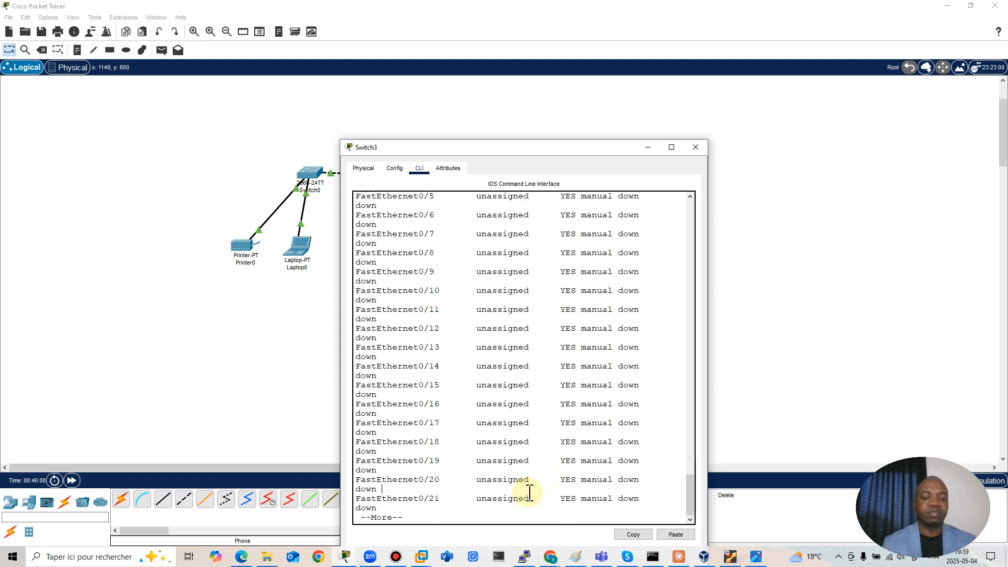
{"action": "key", "text": "q"}
{"action": "key", "text": "Return"}
{"action": "key", "text": "Return"}
{"action": "key", "text": "Return"}
{"action": "key", "text": "Return"}
{"action": "key", "text": "Return"}
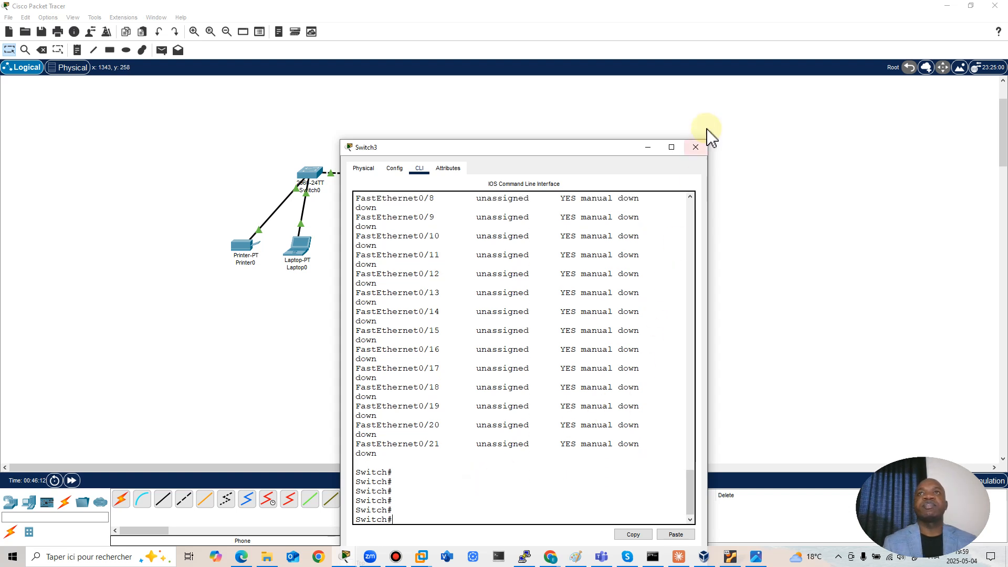
{"action": "left_click", "coordinate": [696, 148]}
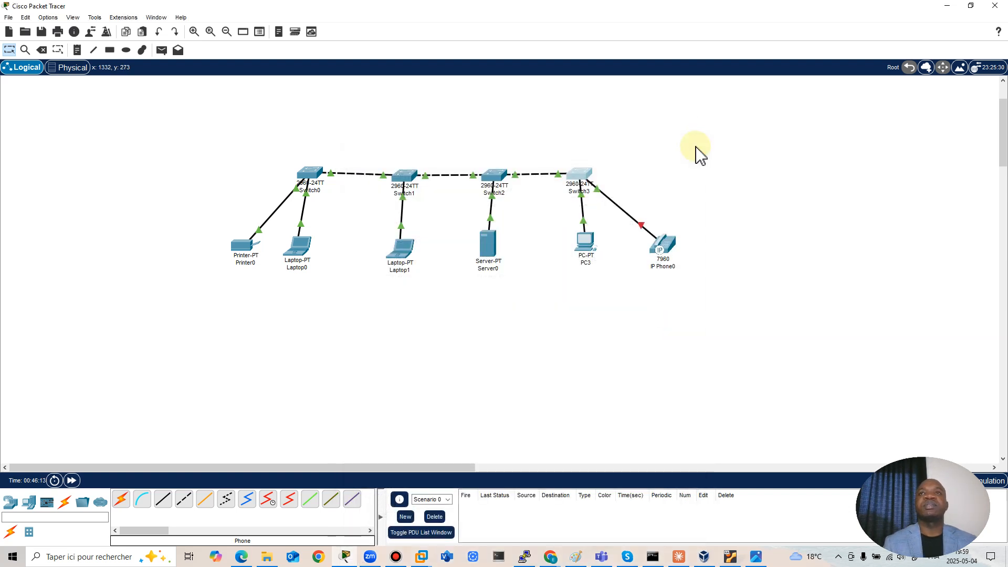
Step: Open IP Phone0 and try to view its configuration and its graphical phone interface
{"action": "left_click", "coordinate": [665, 247]}
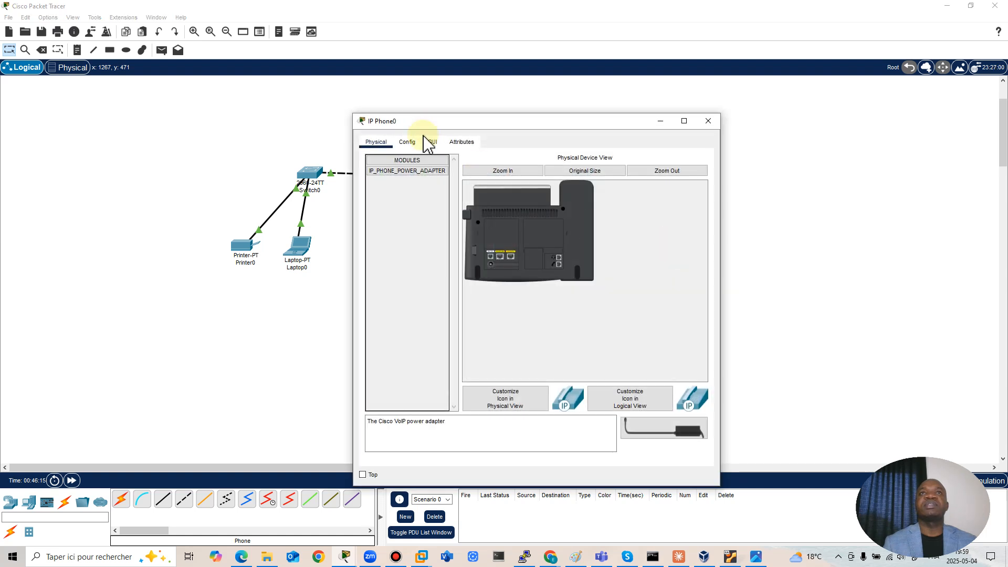
{"action": "left_click", "coordinate": [407, 142]}
{"action": "left_click", "coordinate": [534, 287]}
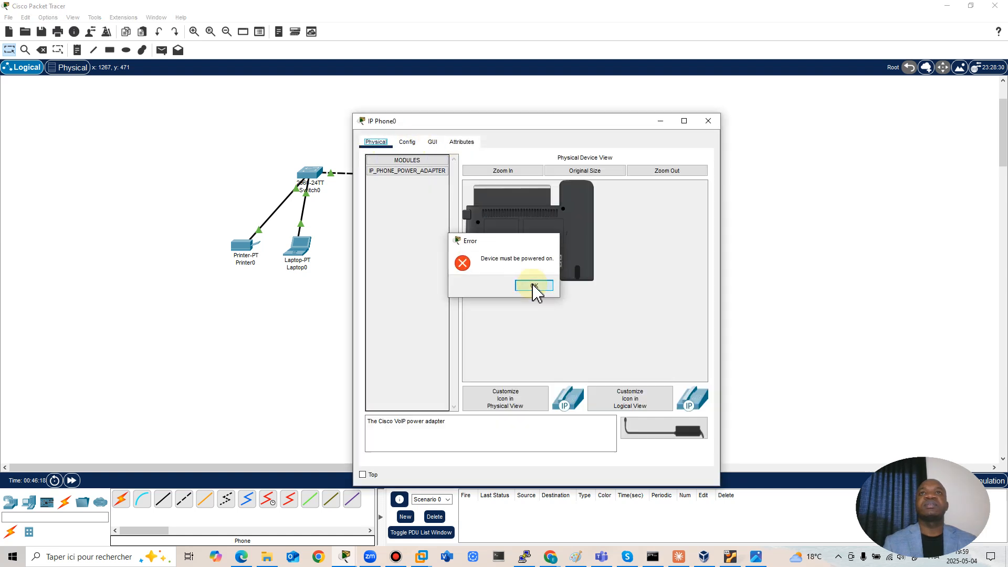
{"action": "left_click", "coordinate": [433, 142]}
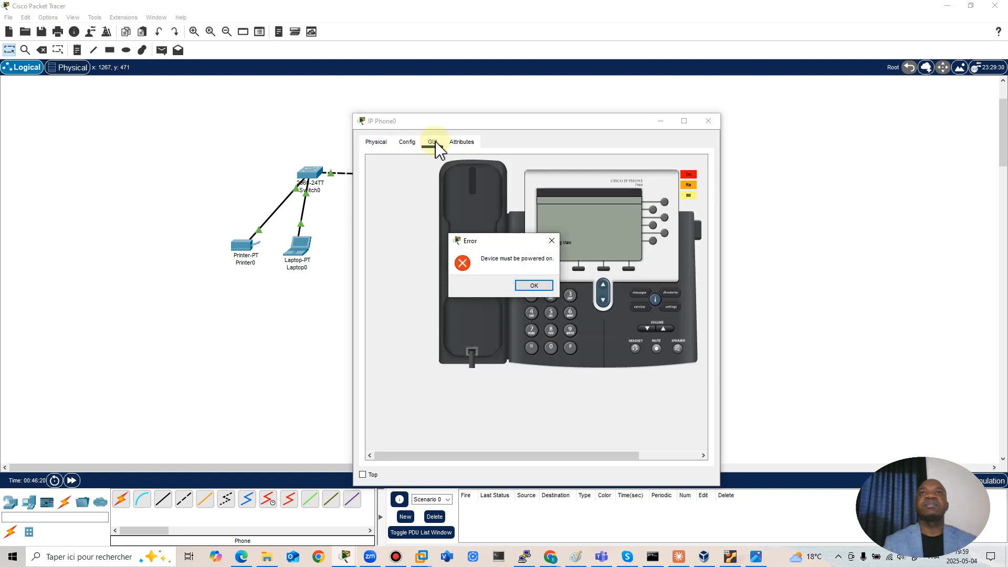
{"action": "left_click", "coordinate": [542, 285]}
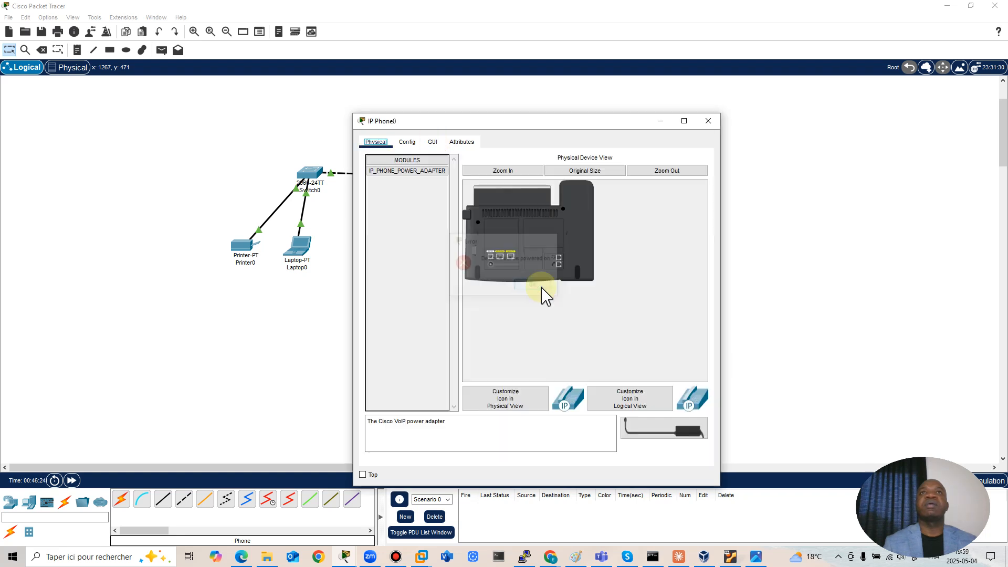
Step: Try to attach the IP_PHONE_POWER_ADAPTER module to the back of IP Phone0
{"action": "left_click", "coordinate": [408, 170]}
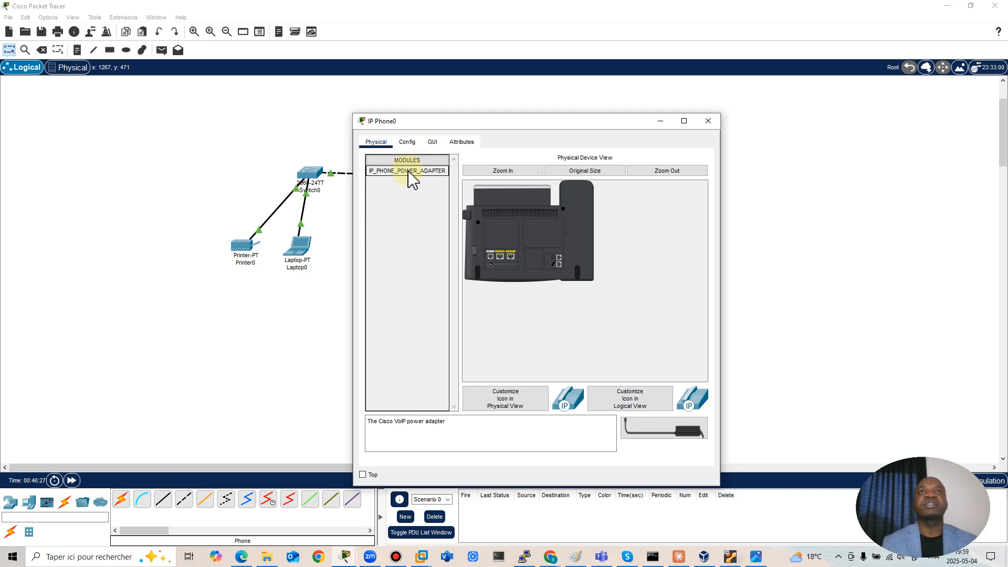
{"action": "left_click_drag", "start_coordinate": [409, 173], "coordinate": [491, 264]}
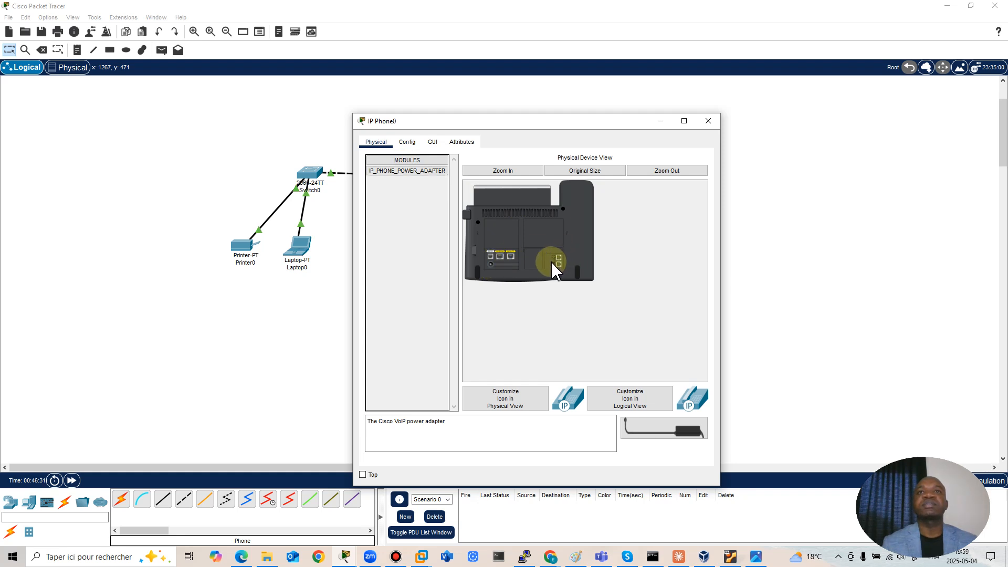
{"action": "left_click", "coordinate": [408, 142]}
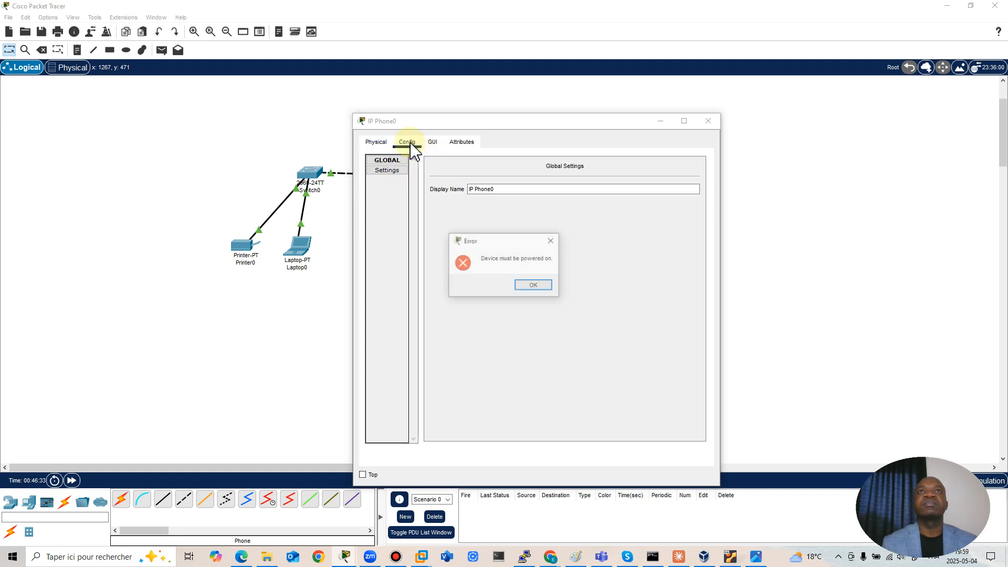
{"action": "left_click", "coordinate": [538, 287]}
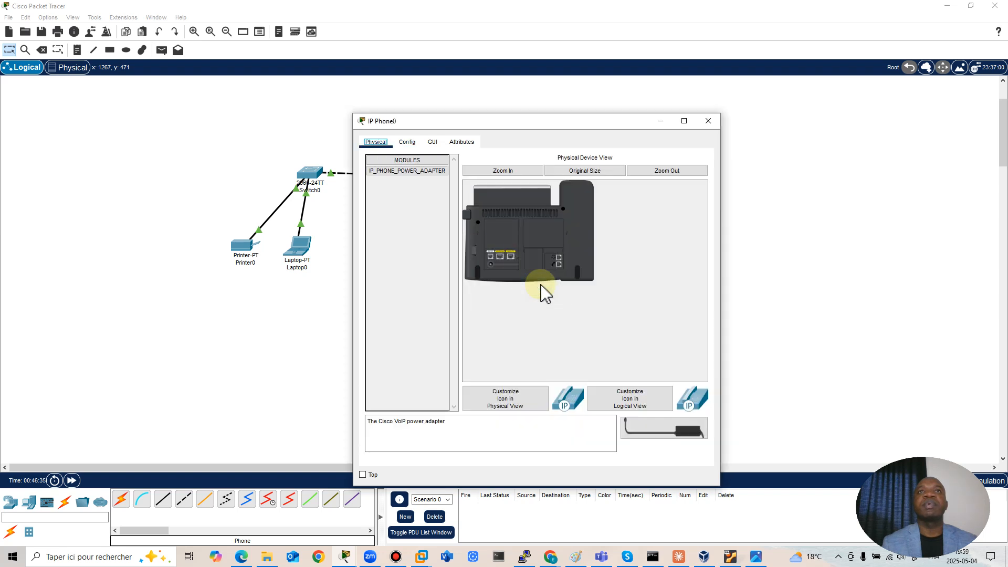
{"action": "left_click", "coordinate": [413, 161]}
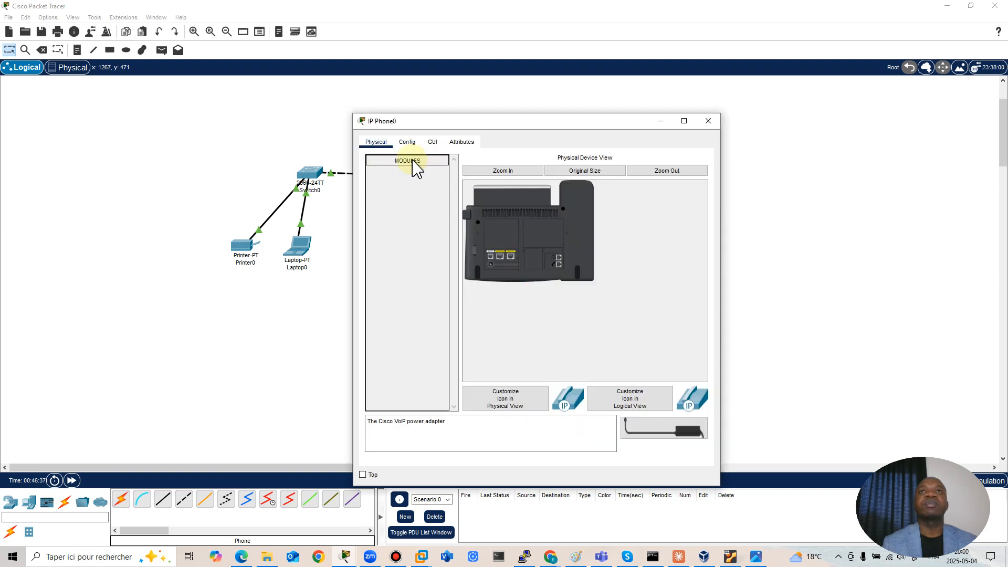
{"action": "left_click", "coordinate": [413, 161]}
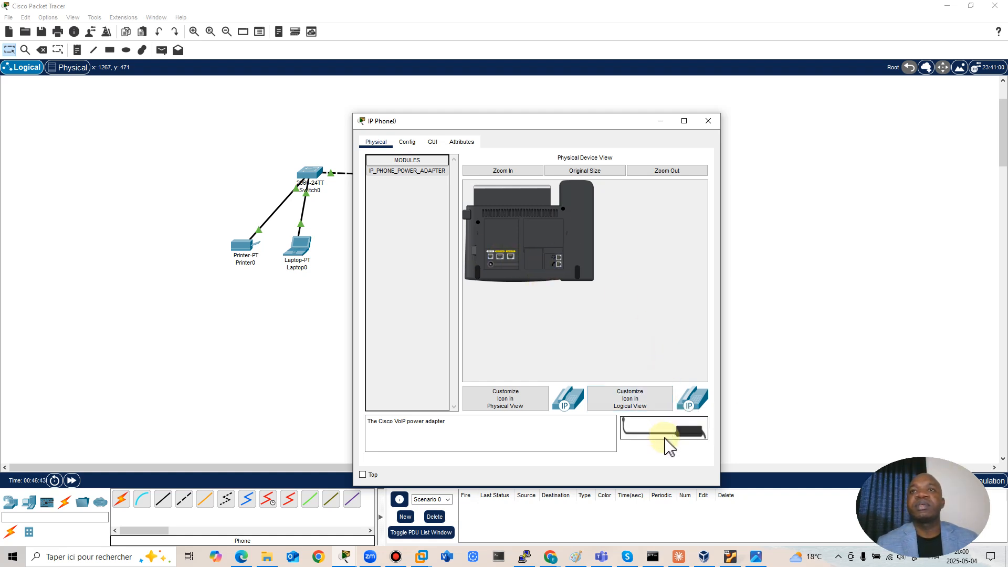
{"action": "mouse_move", "coordinate": [666, 433]}
{"action": "left_mouse_down"}
{"action": "mouse_move", "coordinate": [556, 354]}
{"action": "mouse_move", "coordinate": [479, 269]}
{"action": "left_mouse_up"}
{"action": "left_click_drag", "start_coordinate": [665, 432], "coordinate": [479, 225]}
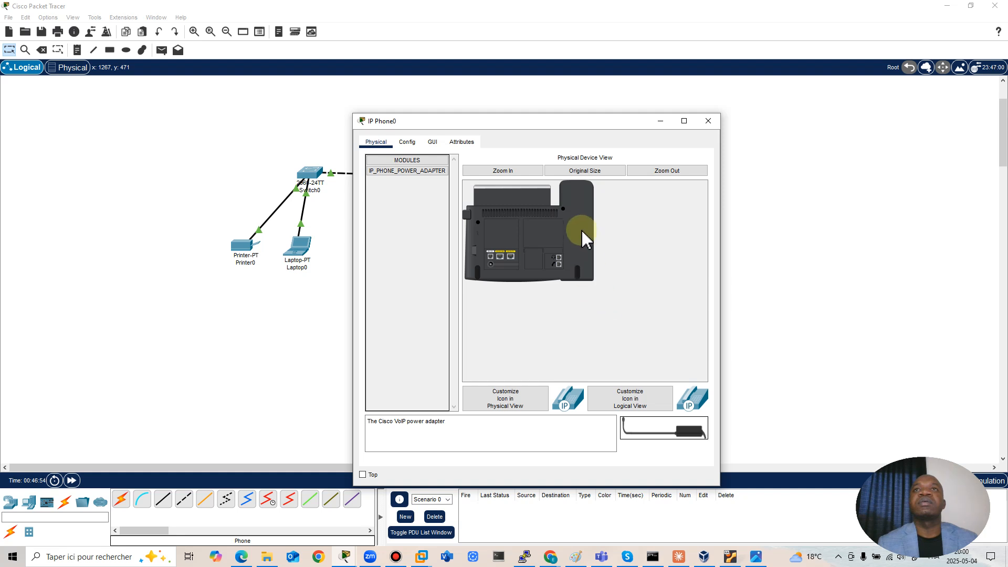
Step: Plug the IP phone power adapter into the round power jack below the ports on IP Phone0's enlarged rear view
{"action": "left_click", "coordinate": [512, 170]}
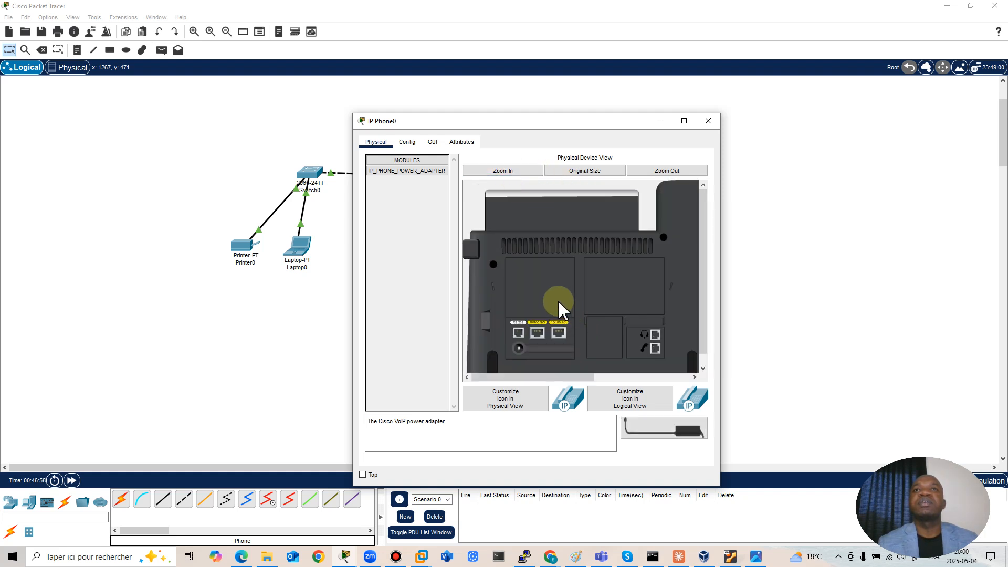
{"action": "left_click", "coordinate": [642, 440]}
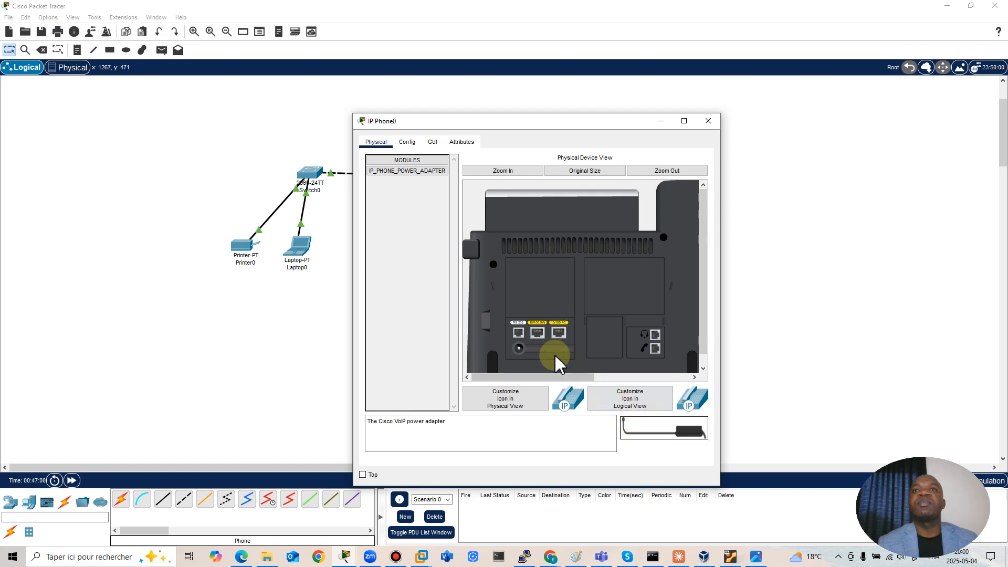
{"action": "left_click_drag", "start_coordinate": [636, 425], "coordinate": [521, 352]}
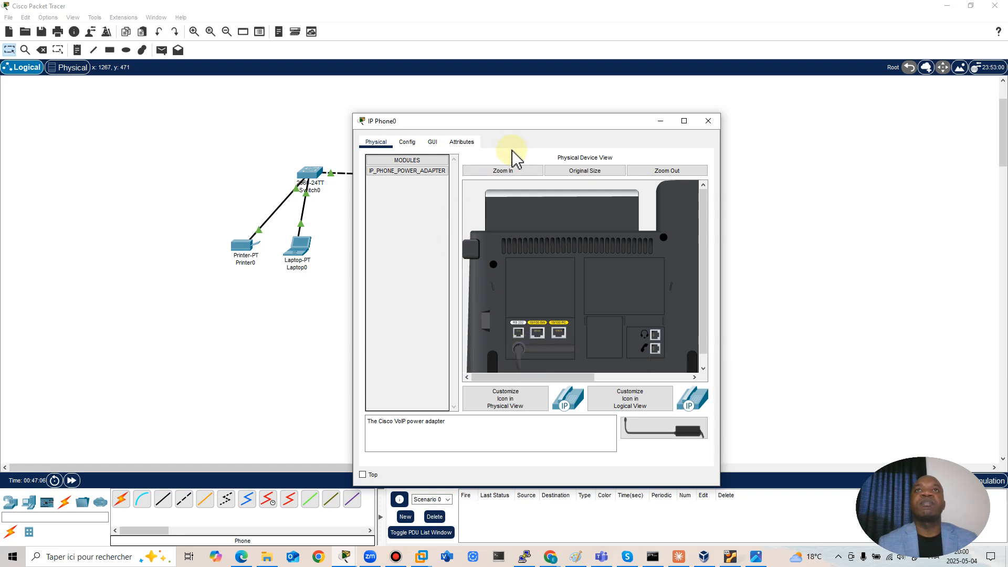
Step: Check IP Phone0's configuration and graphical phone display, and close its window
{"action": "left_click", "coordinate": [407, 142]}
{"action": "left_click", "coordinate": [432, 143]}
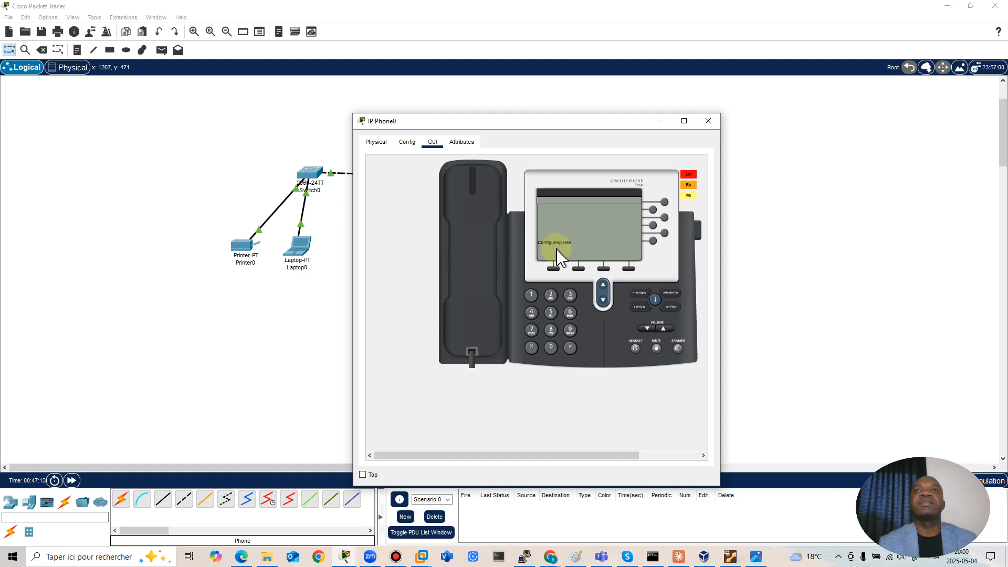
{"action": "left_click", "coordinate": [708, 123]}
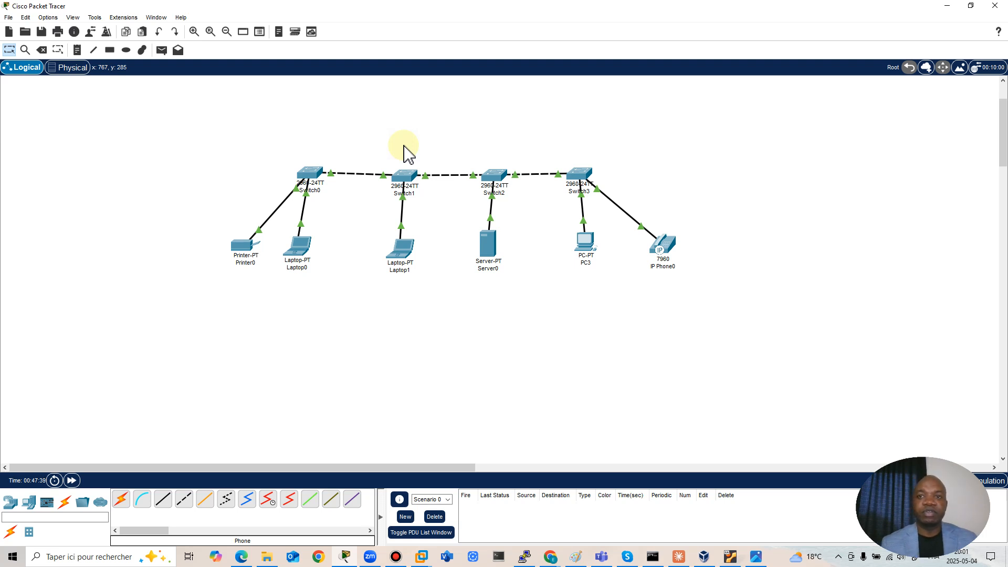
Step: Switch to the Paint notes and draw black check marks after the VLAN creation, VLAN naming and interface assignment items
{"action": "left_click", "coordinate": [576, 558]}
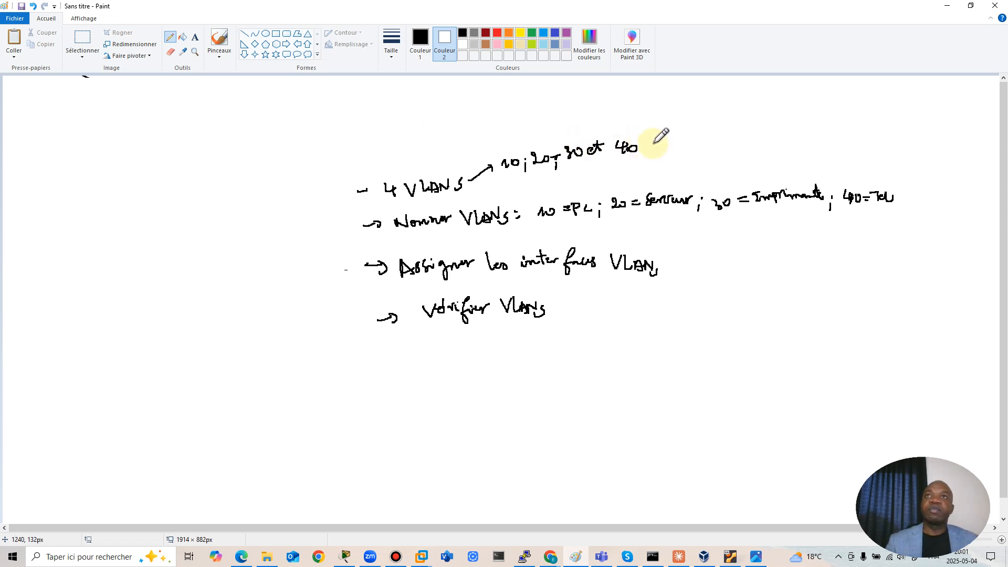
{"action": "left_click_drag", "start_coordinate": [653, 142], "coordinate": [670, 136]}
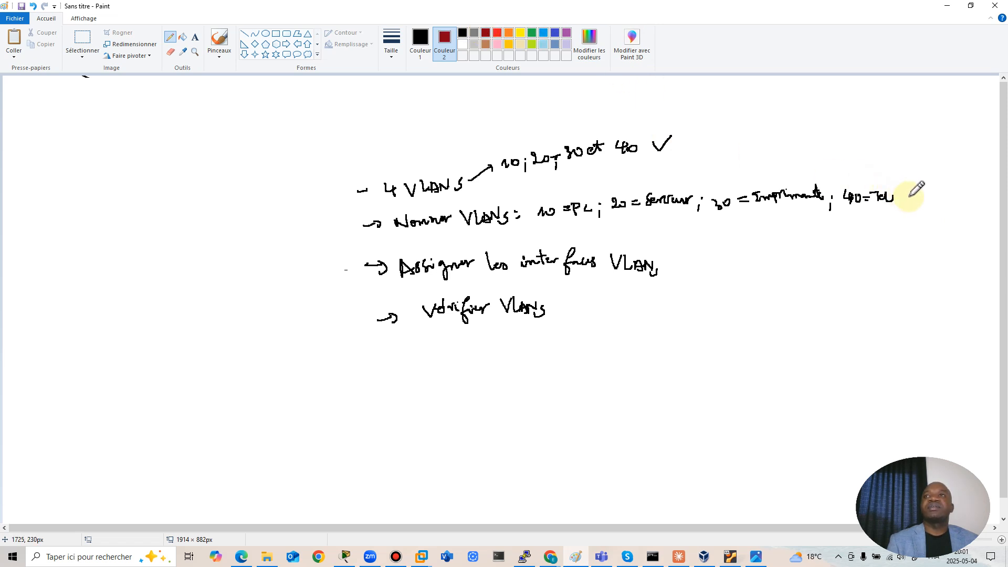
{"action": "left_click_drag", "start_coordinate": [908, 197], "coordinate": [922, 200]}
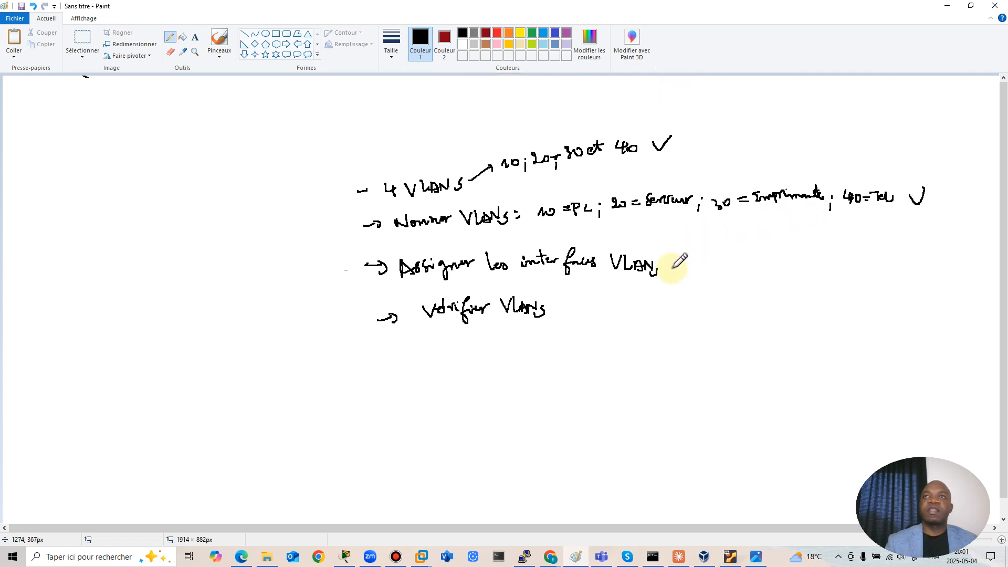
{"action": "left_click_drag", "start_coordinate": [676, 270], "coordinate": [679, 250]}
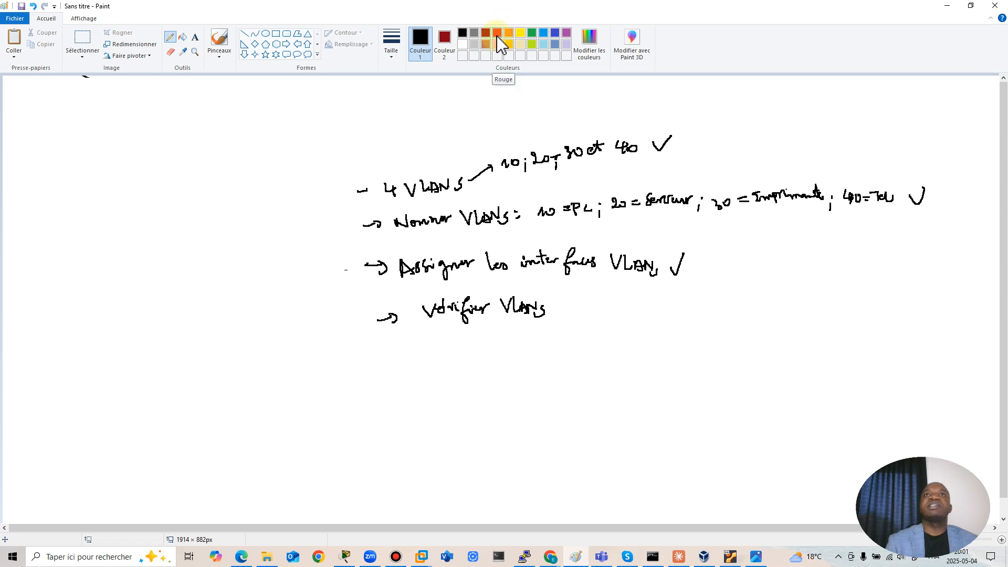
Step: Set the drawing colour to red (Rouge) and draw red check marks over the three black ones
{"action": "left_click", "coordinate": [497, 34]}
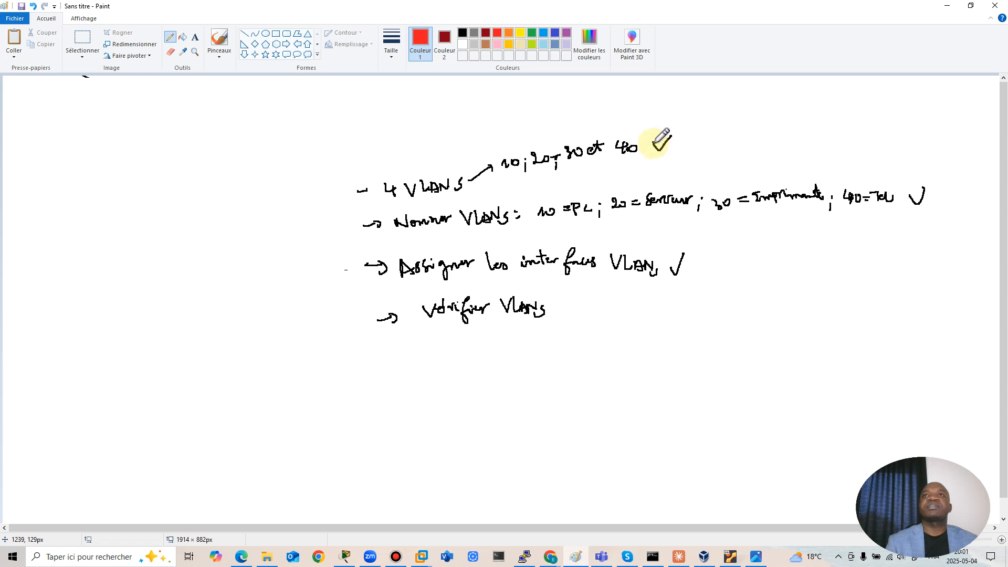
{"action": "left_click_drag", "start_coordinate": [653, 145], "coordinate": [670, 134]}
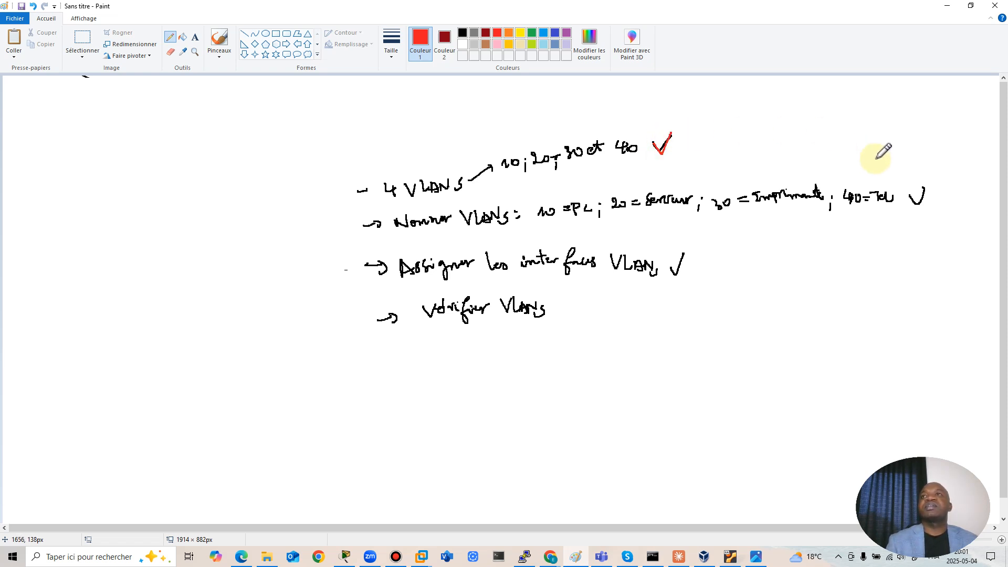
{"action": "mouse_move", "coordinate": [918, 193]}
{"action": "left_mouse_down"}
{"action": "mouse_move", "coordinate": [924, 206]}
{"action": "mouse_move", "coordinate": [937, 177]}
{"action": "left_mouse_up"}
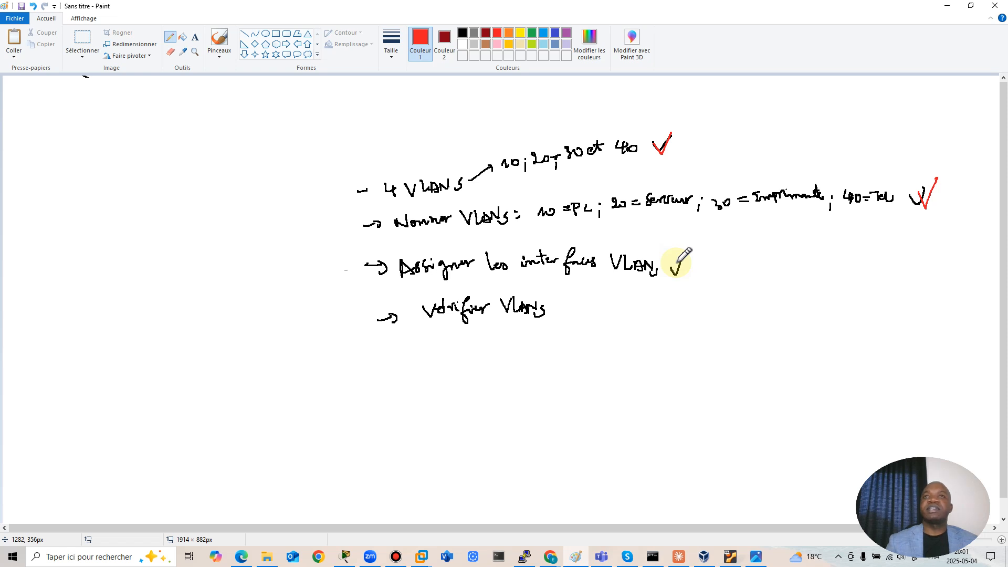
{"action": "left_click_drag", "start_coordinate": [672, 265], "coordinate": [692, 243]}
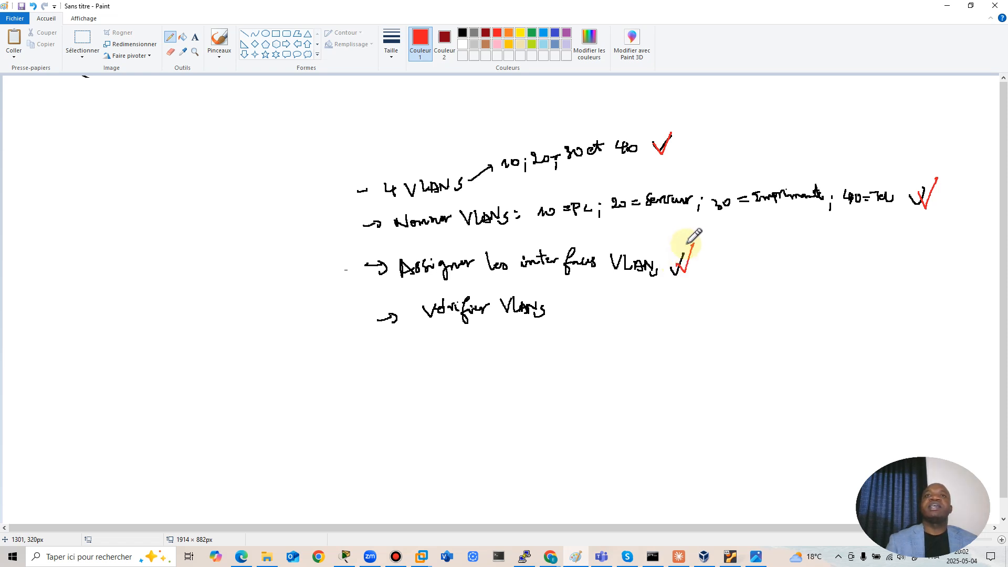
Step: Draw a red check mark after the "Vérifier VLANs" item in the notes and minimize the drawing to return to the network topology
{"action": "left_click_drag", "start_coordinate": [563, 303], "coordinate": [584, 296]}
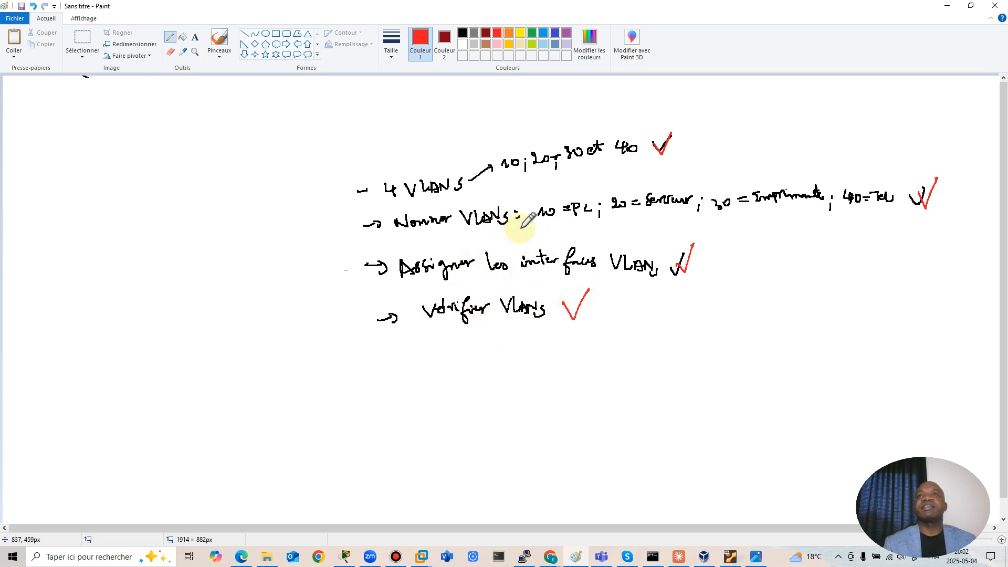
{"action": "left_click", "coordinate": [948, 6]}
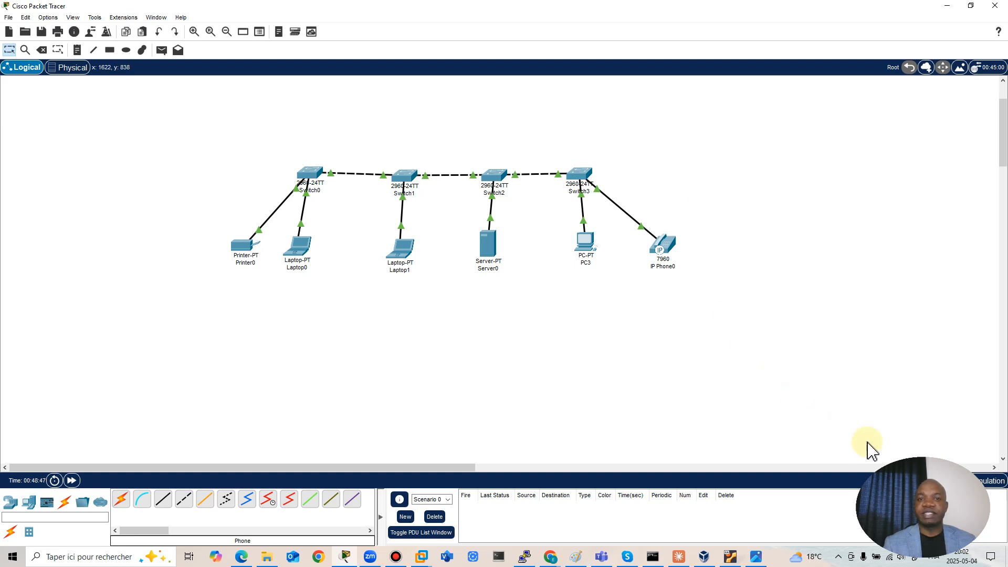
{"action": "left_click", "coordinate": [983, 465]}
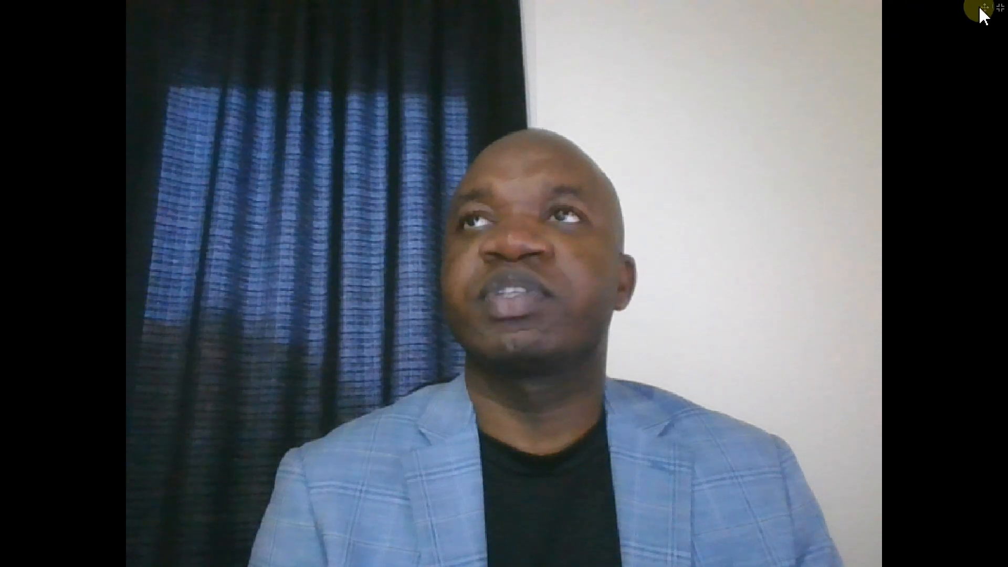
{"action": "left_click", "coordinate": [999, 8]}
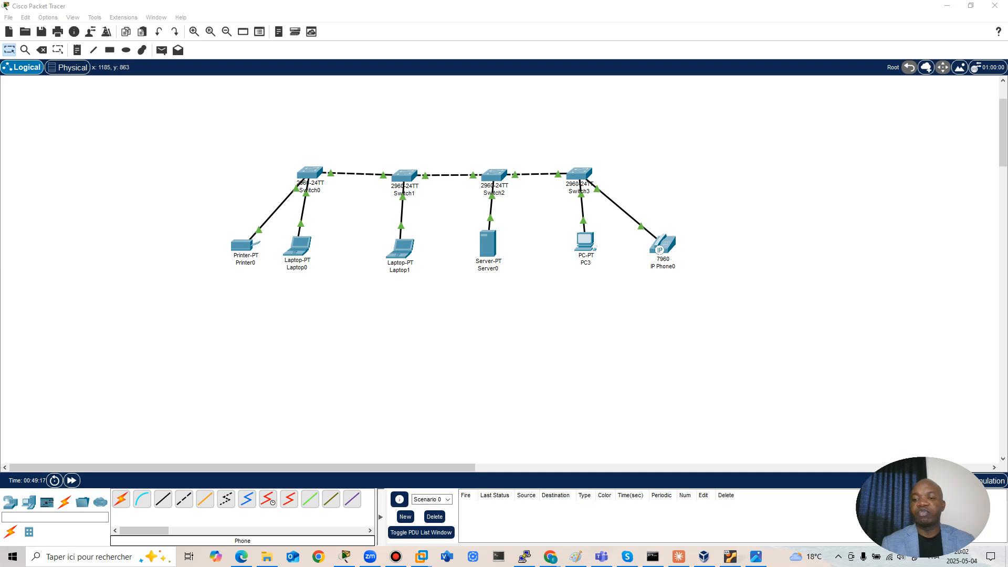
Step: Switch to the VLANs and Trunking.PNG image, examine its three-switch VLAN topology, and minimize it
{"action": "key", "text": "alt+Tab"}
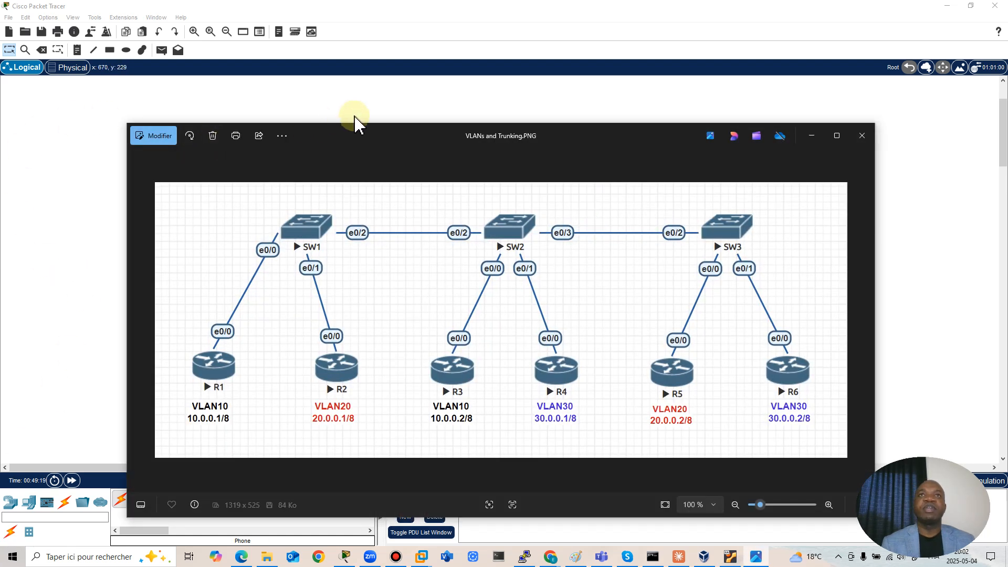
{"action": "left_click_drag", "start_coordinate": [369, 135], "coordinate": [336, 103]}
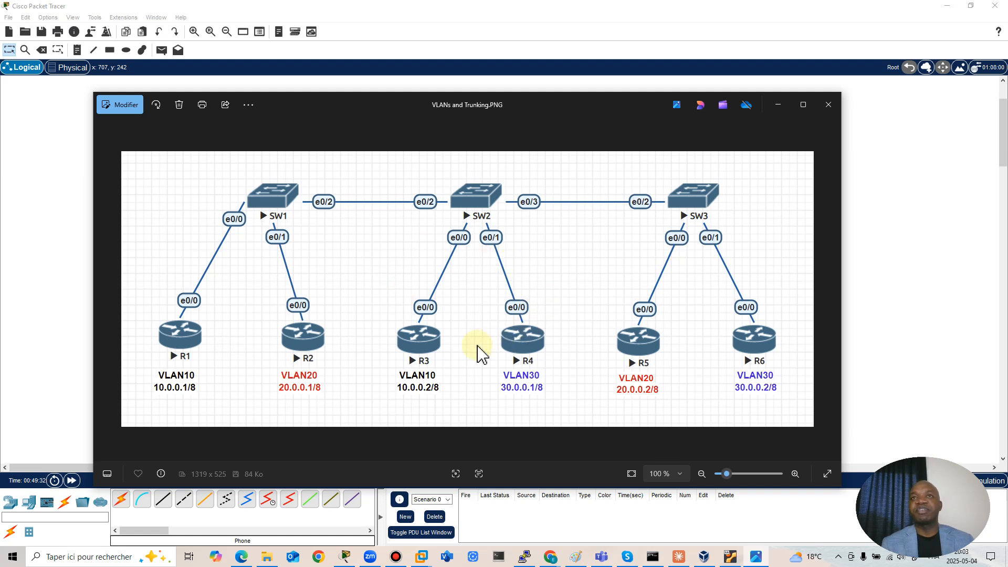
{"action": "left_click", "coordinate": [780, 105]}
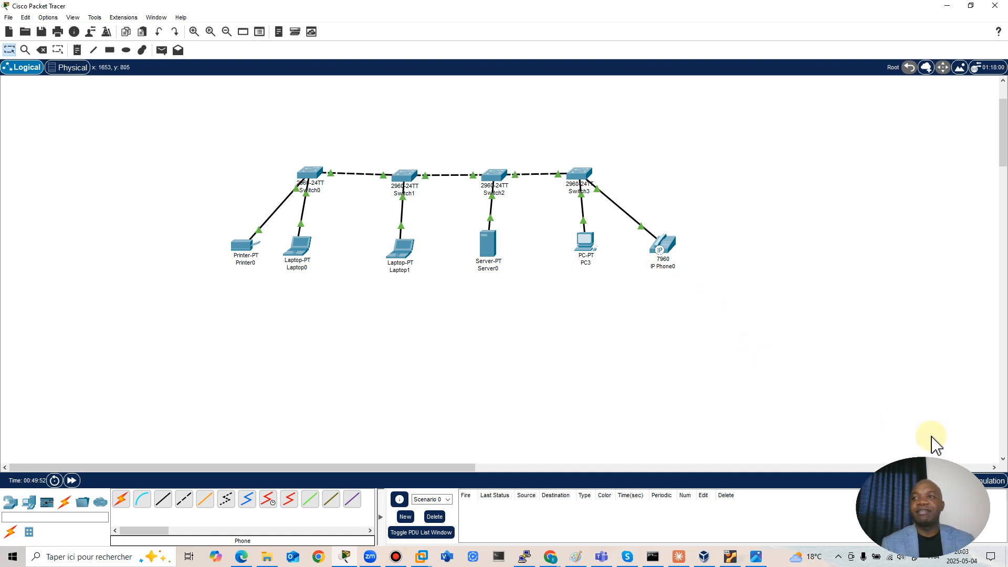
{"action": "left_click", "coordinate": [983, 465]}
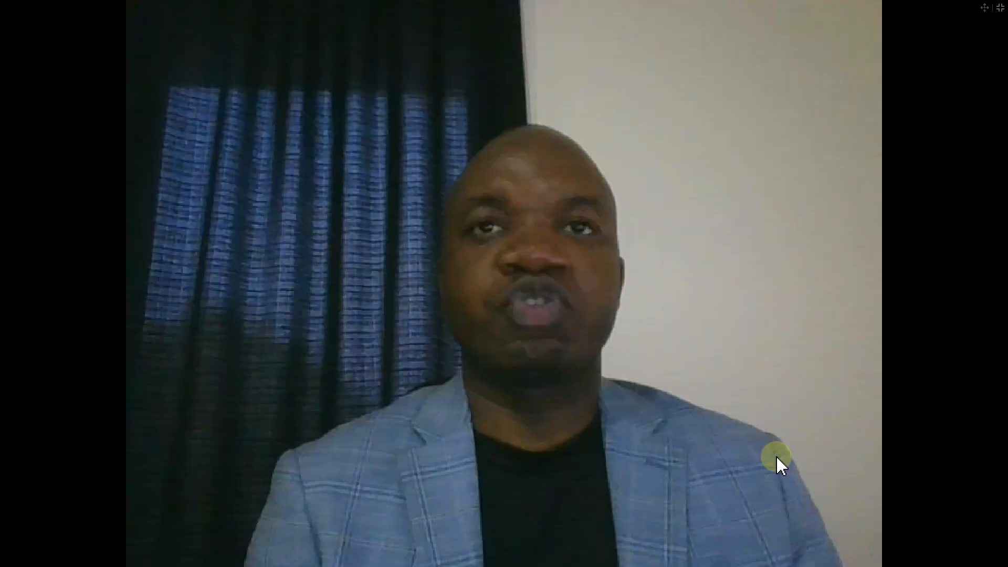